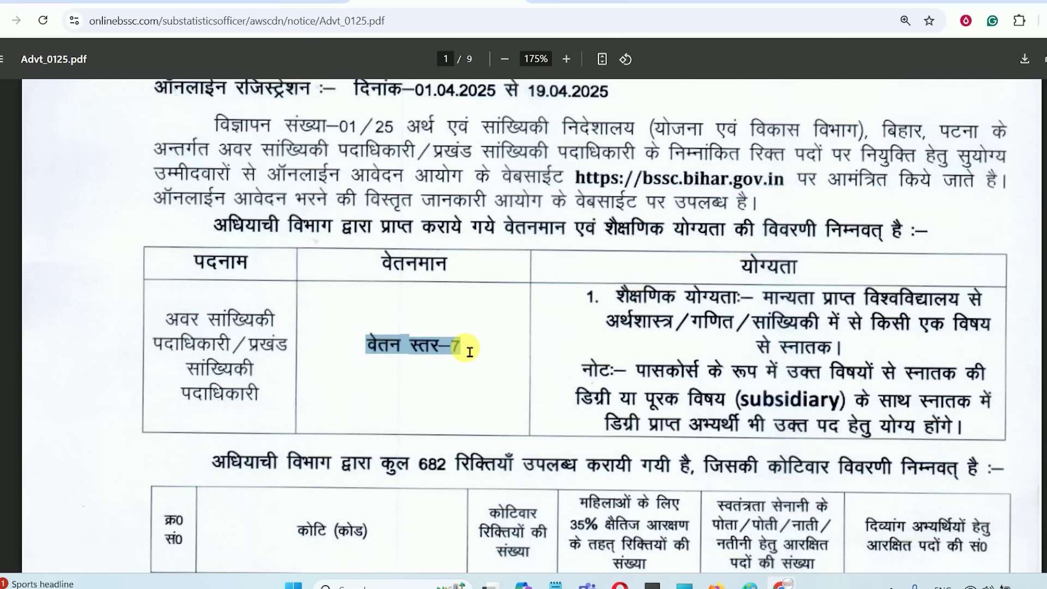
- Review the pay level and the required graduation subjects for the Sub Statistical Officer post in the Advt_0125 notice
left_click(470, 350)
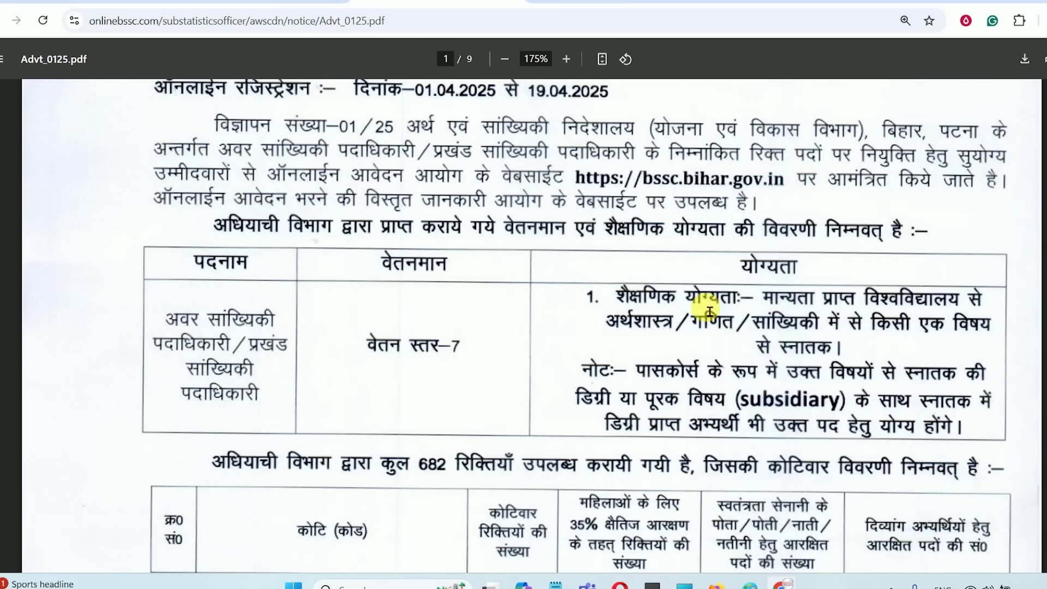
left_click_drag(783, 300, 893, 305)
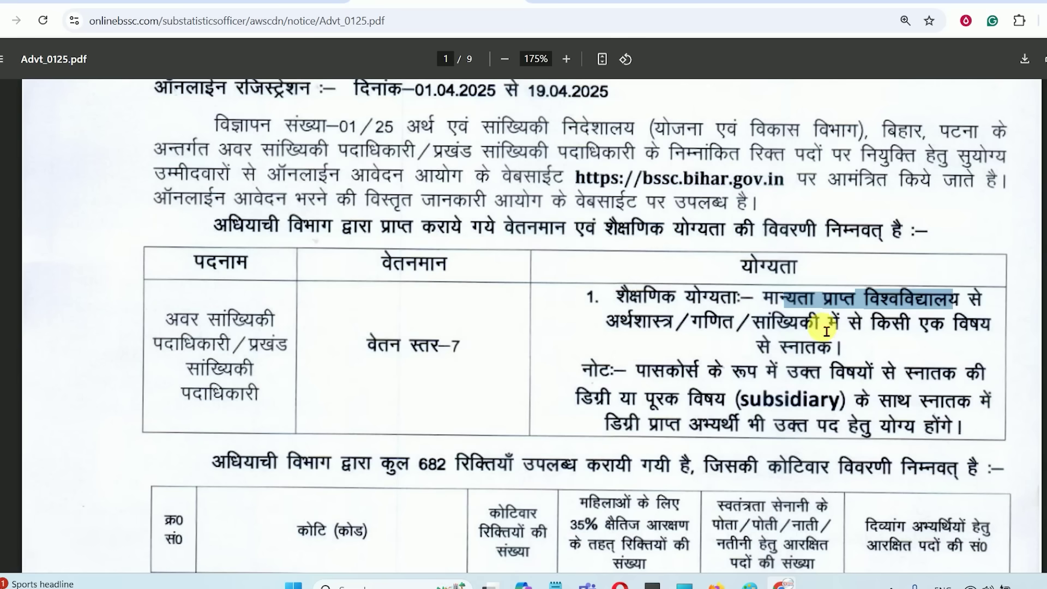
left_click_drag(676, 326, 987, 331)
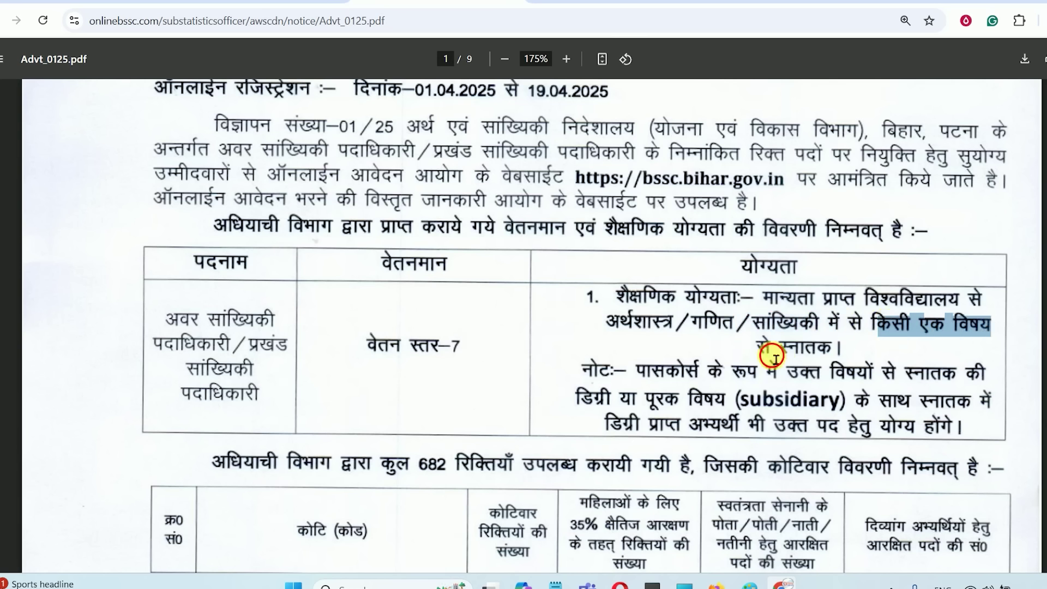
left_click_drag(759, 349, 834, 352)
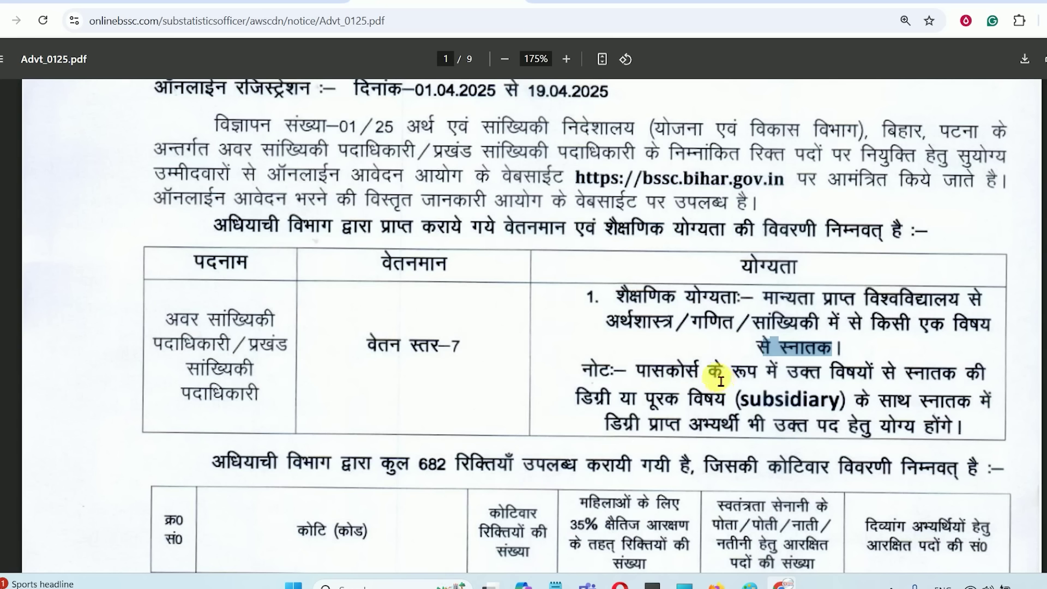
left_click_drag(709, 375, 962, 376)
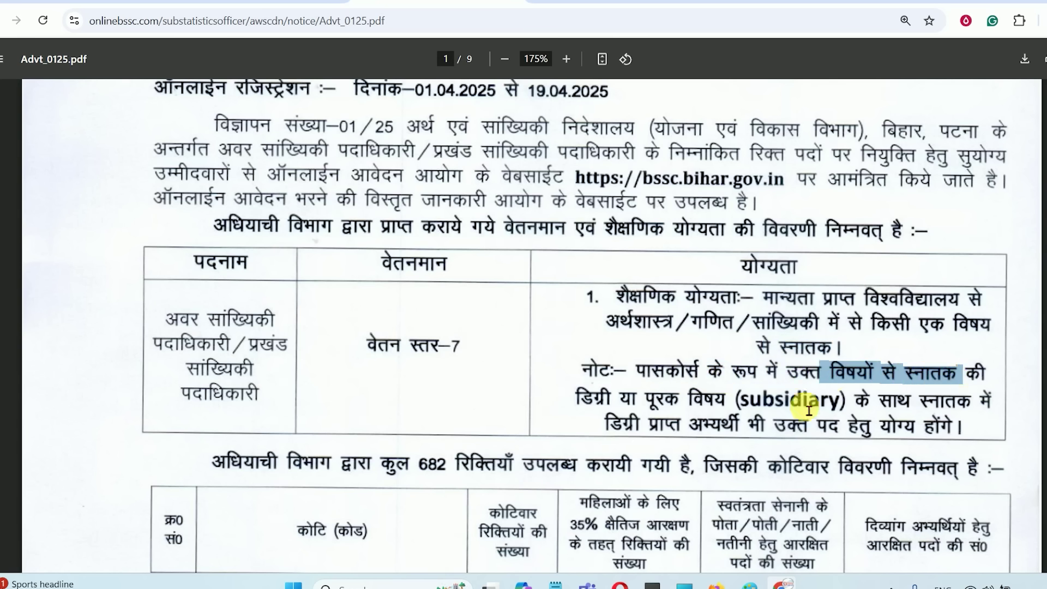
left_click_drag(628, 409, 720, 409)
left_click_drag(717, 404, 763, 404)
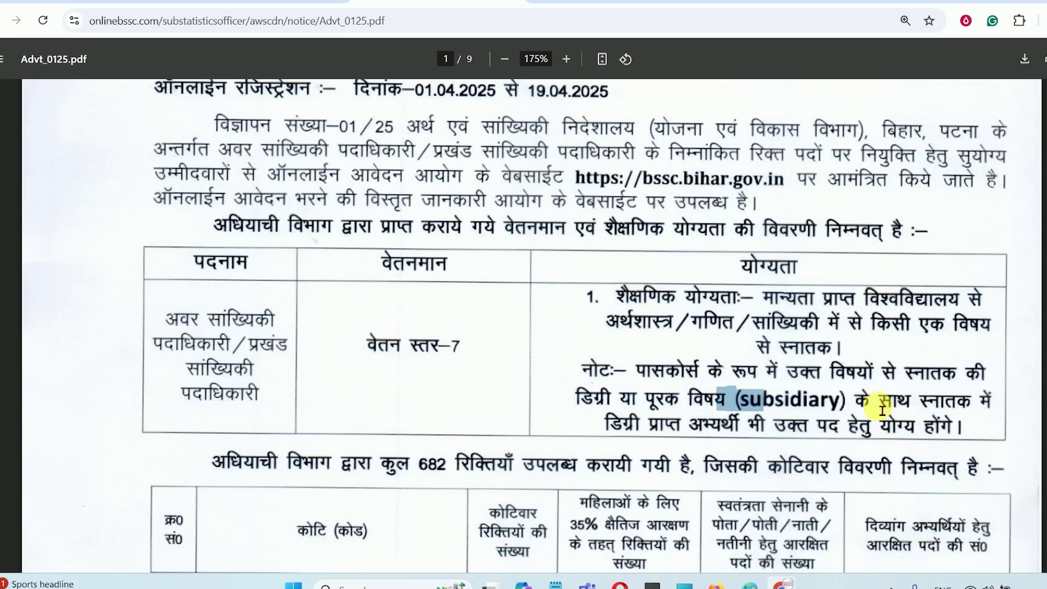
left_click_drag(862, 403, 975, 407)
left_click_drag(676, 429, 810, 430)
left_click(811, 431)
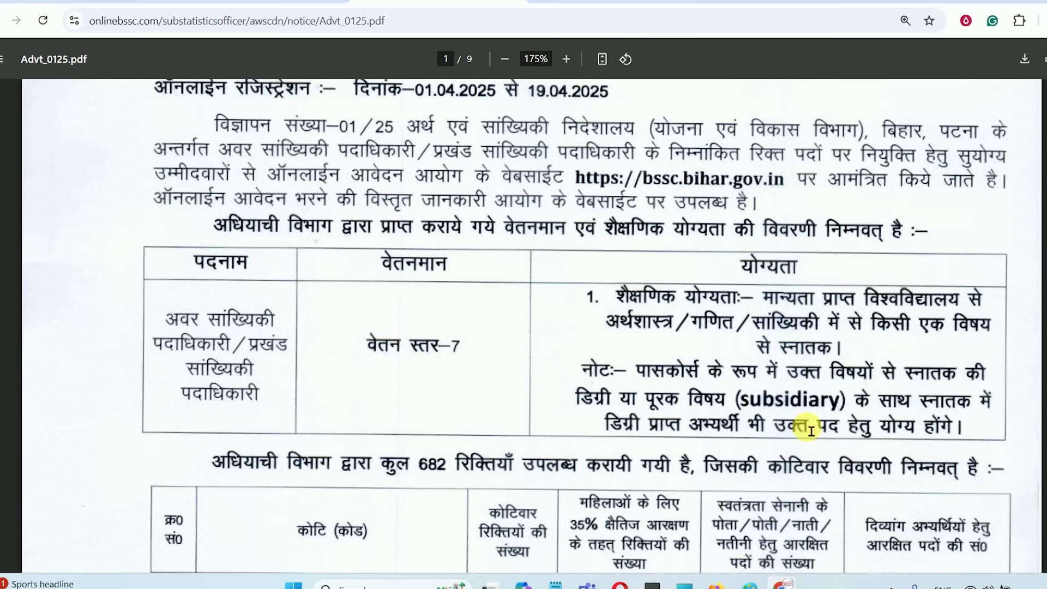
left_click_drag(745, 406, 831, 405)
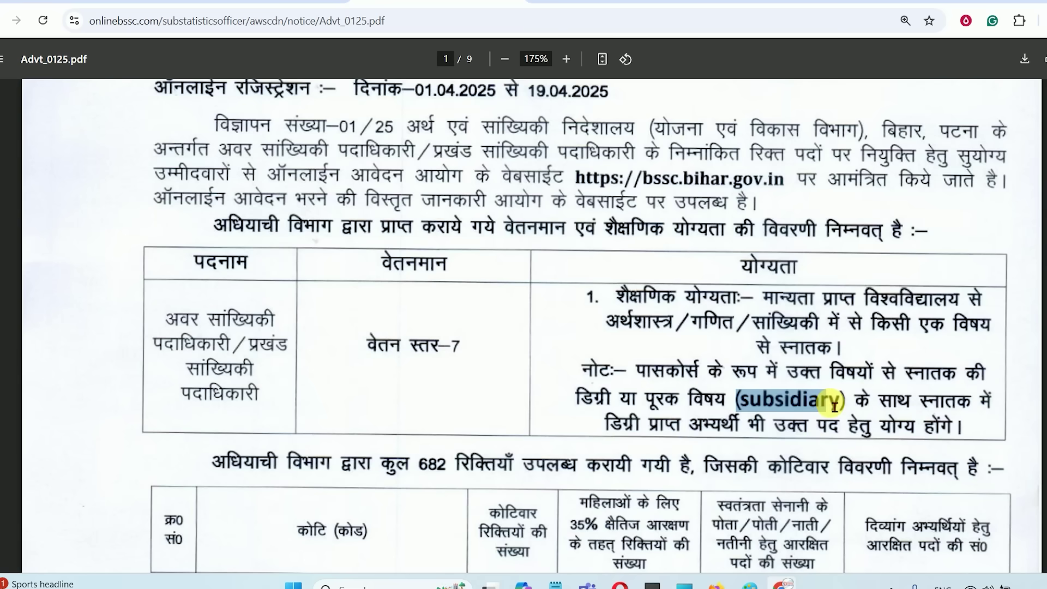
left_click_drag(606, 325, 829, 331)
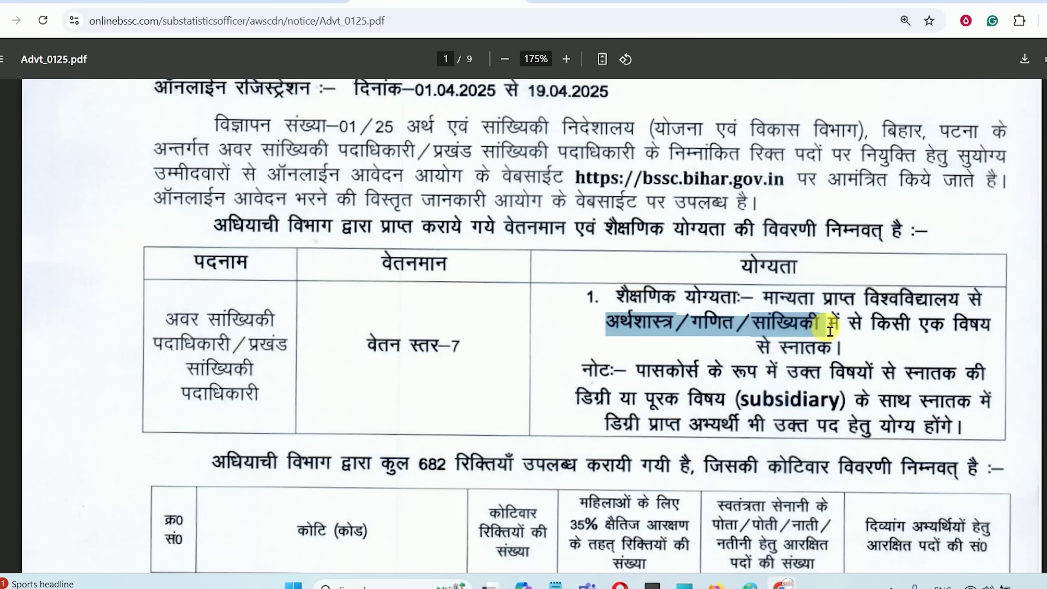
- Review the category-wise vacancy table and the maximum age limits in the advertisement
scroll(686, 375, "down", 7)
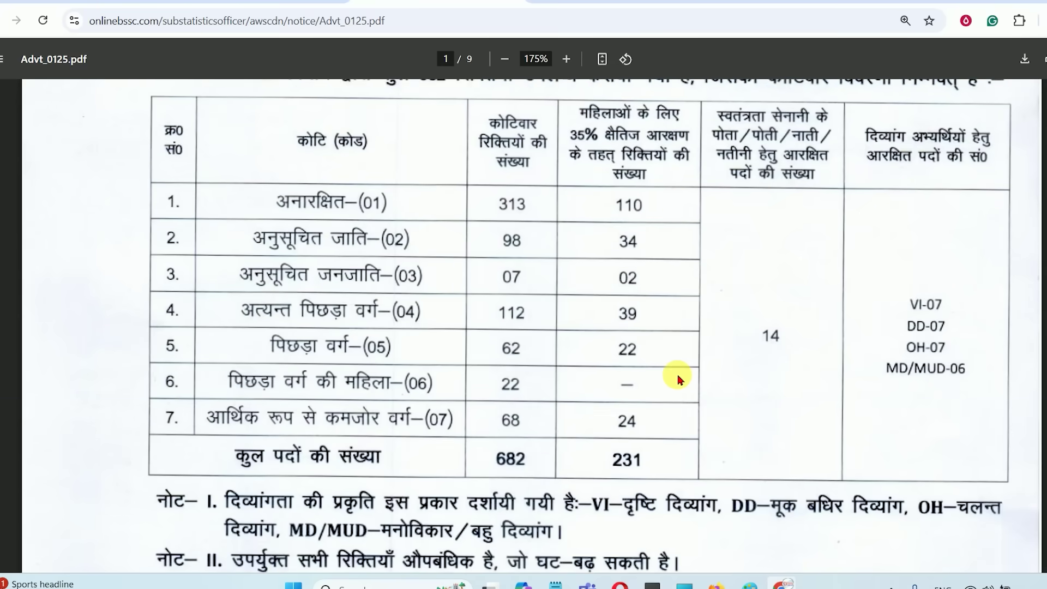
scroll(679, 380, "down", 1)
left_click_drag(495, 416, 540, 417)
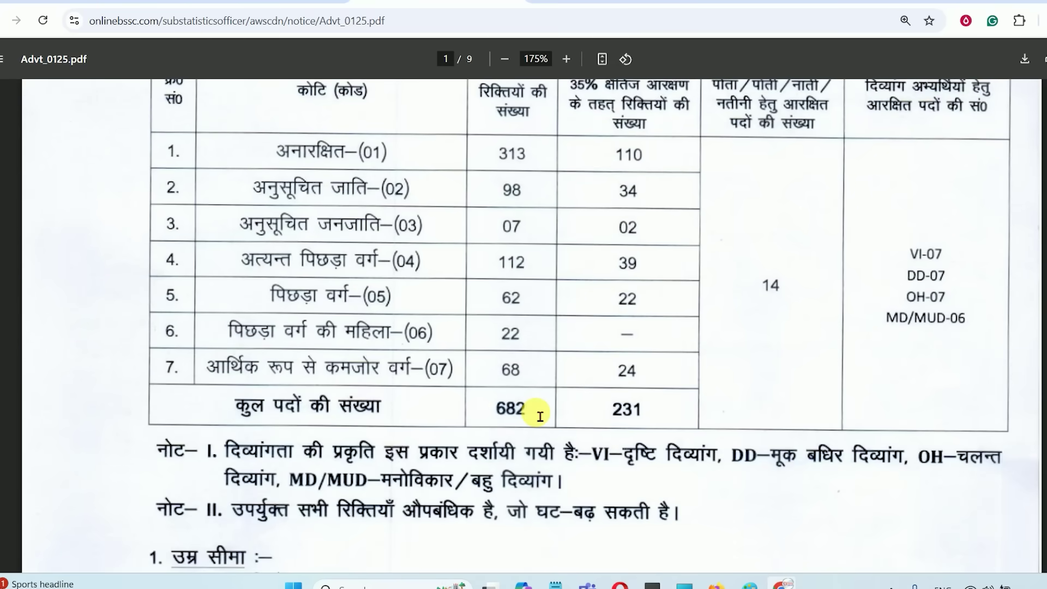
scroll(540, 416, "up", 3)
scroll(540, 416, "down", 10)
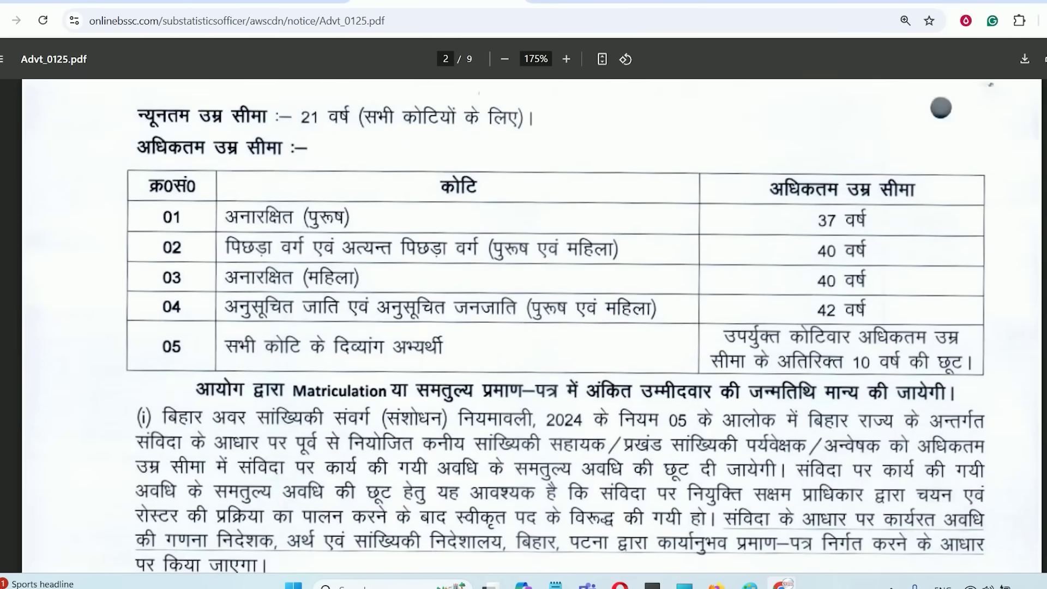
- Close the advertisement PDF and review the closing dates for registration, payment and application on the recruitment page
key("ctrl+w")
scroll(696, 313, "down", 3)
scroll(682, 304, "up", 3)
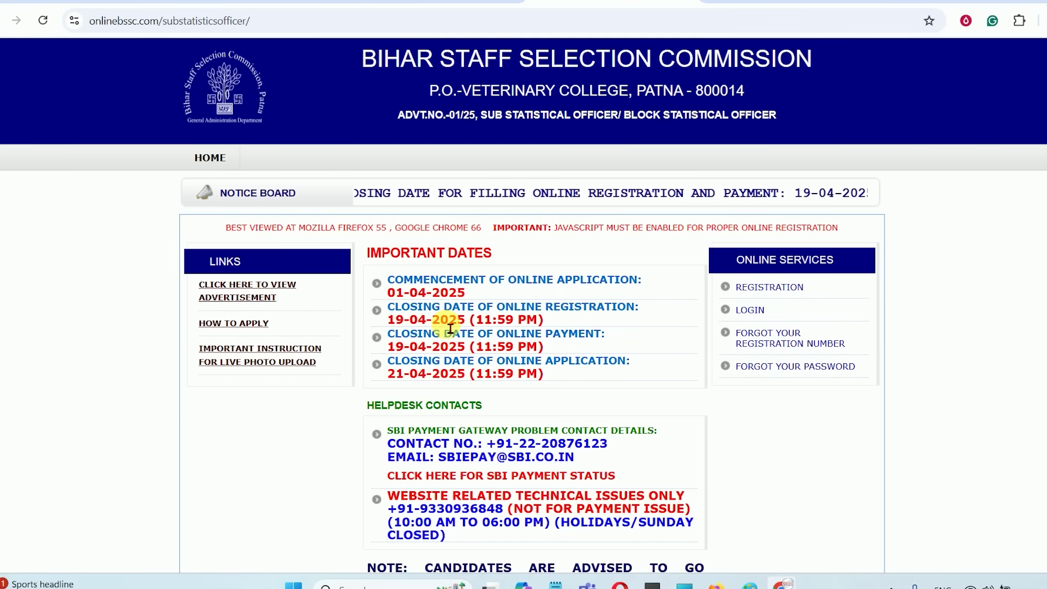
left_click_drag(433, 322, 513, 327)
left_click(510, 325)
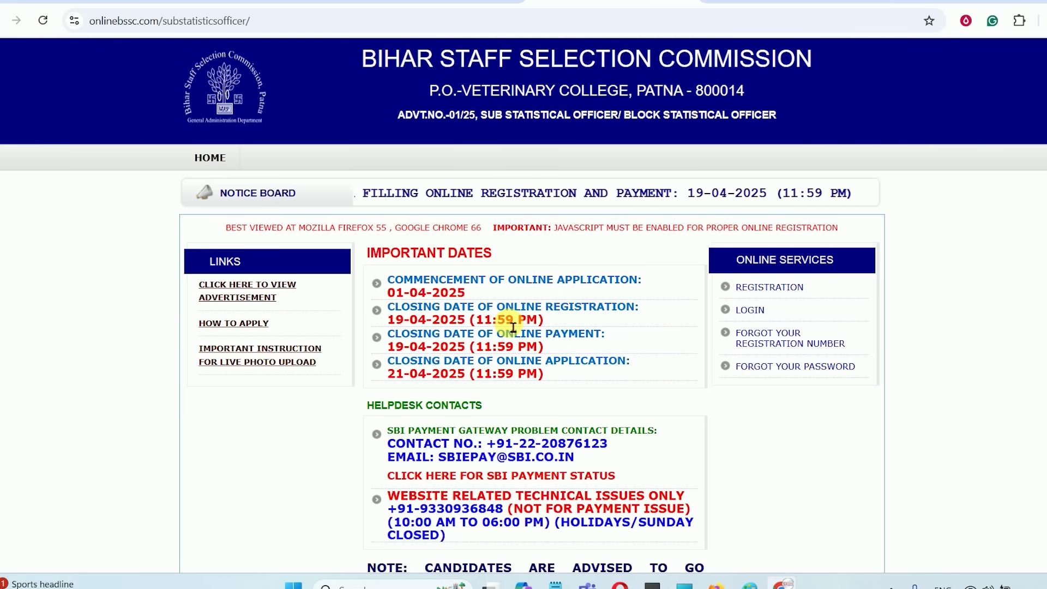
left_click_drag(438, 354, 532, 362)
left_click(540, 365)
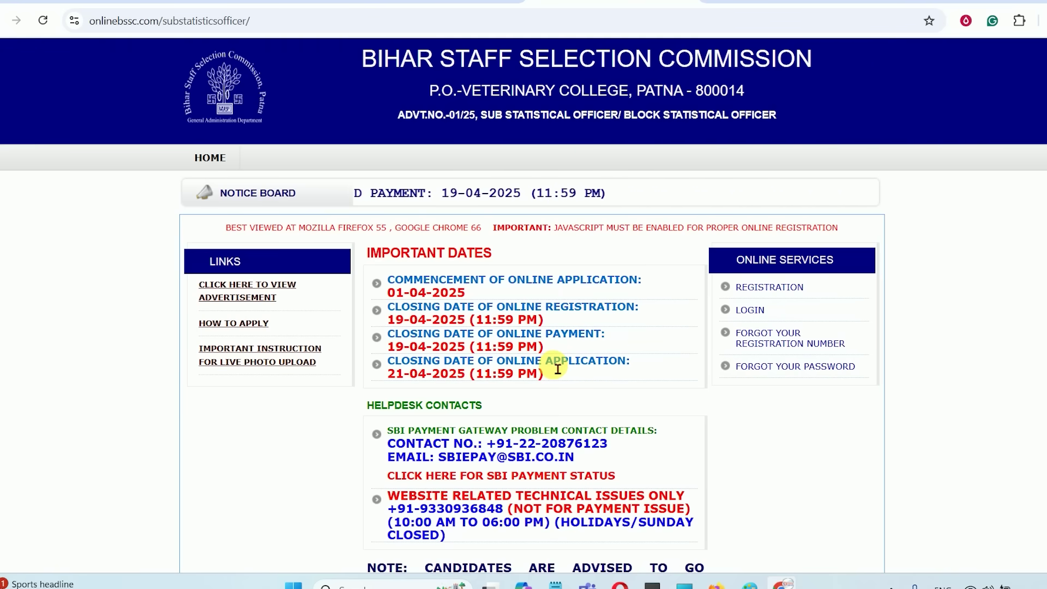
key("shift+Home")
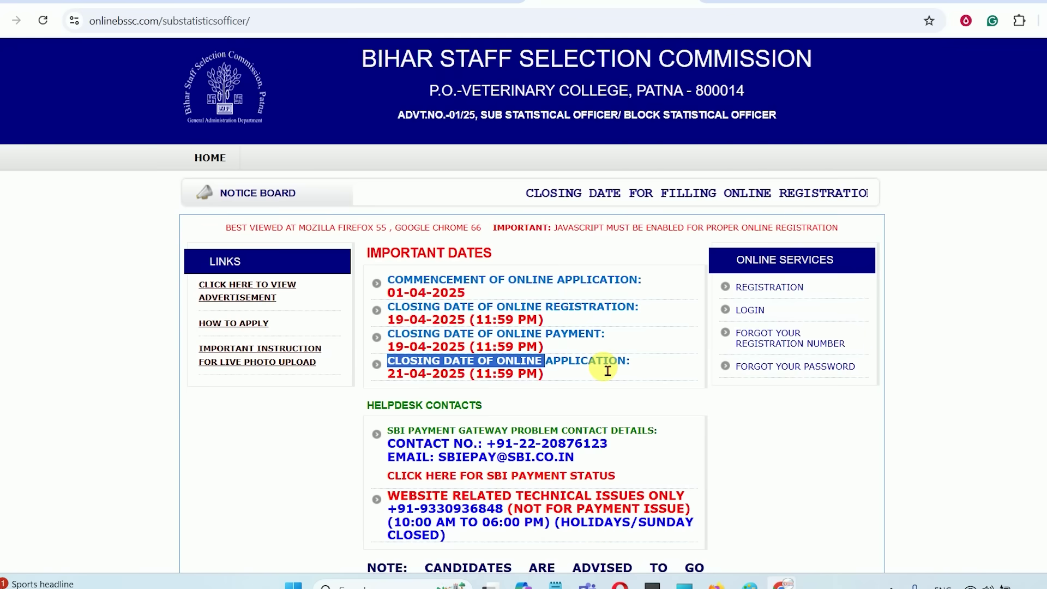
- Open the online registration form for the Sub Statistical Officer post from the recruitment page
scroll(578, 374, "down", 3)
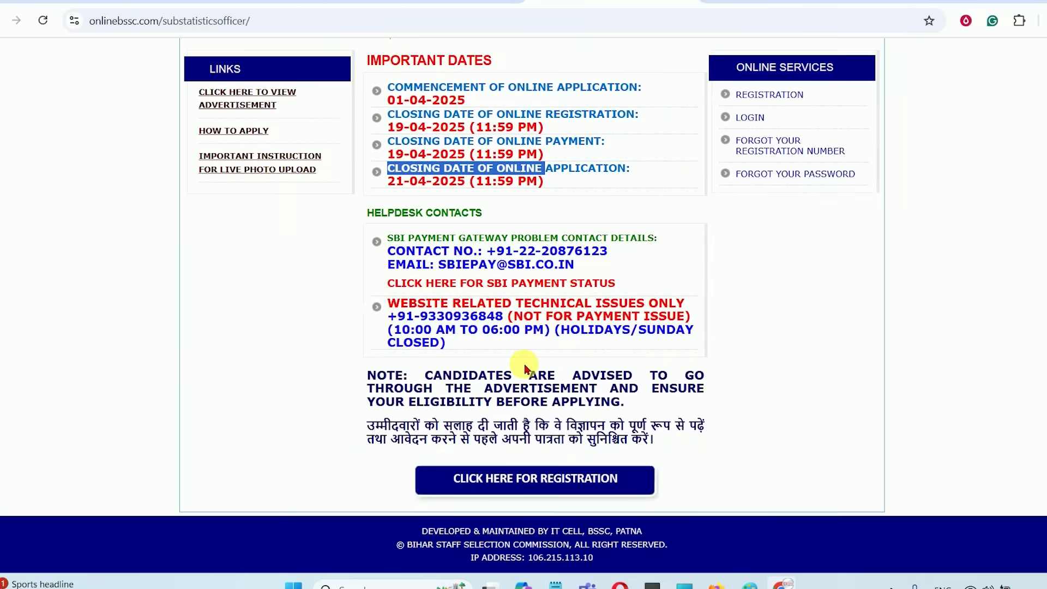
scroll(496, 377, "up", 3)
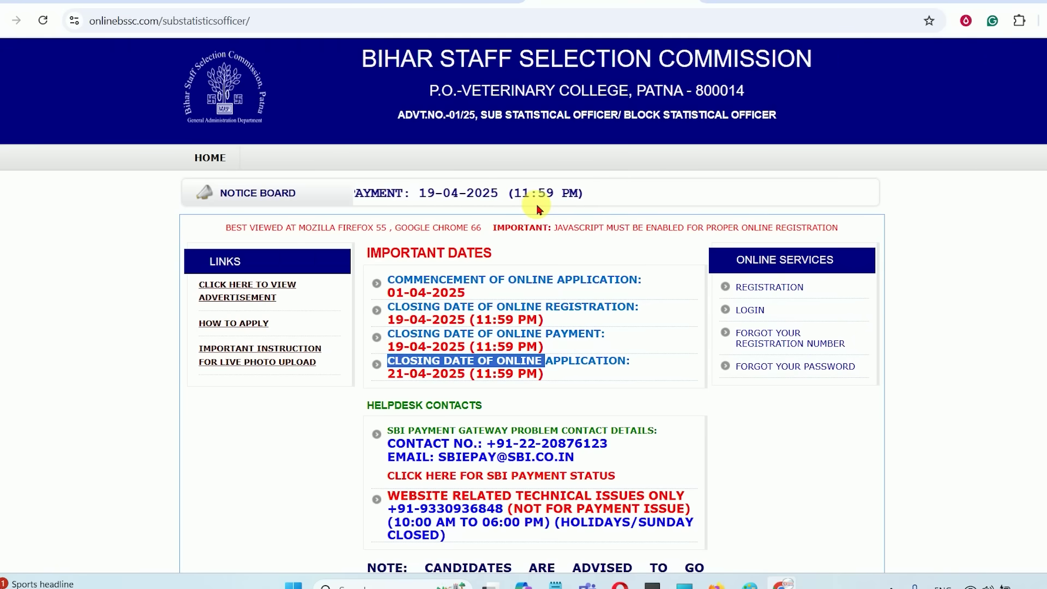
scroll(491, 207, "down", 3)
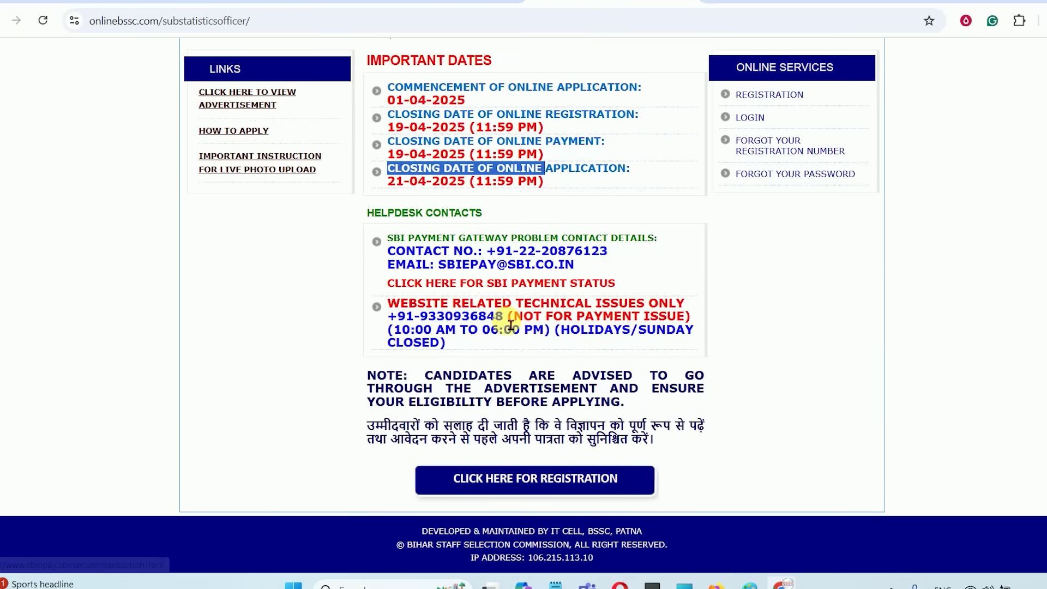
scroll(479, 357, "up", 3)
scroll(486, 377, "down", 3)
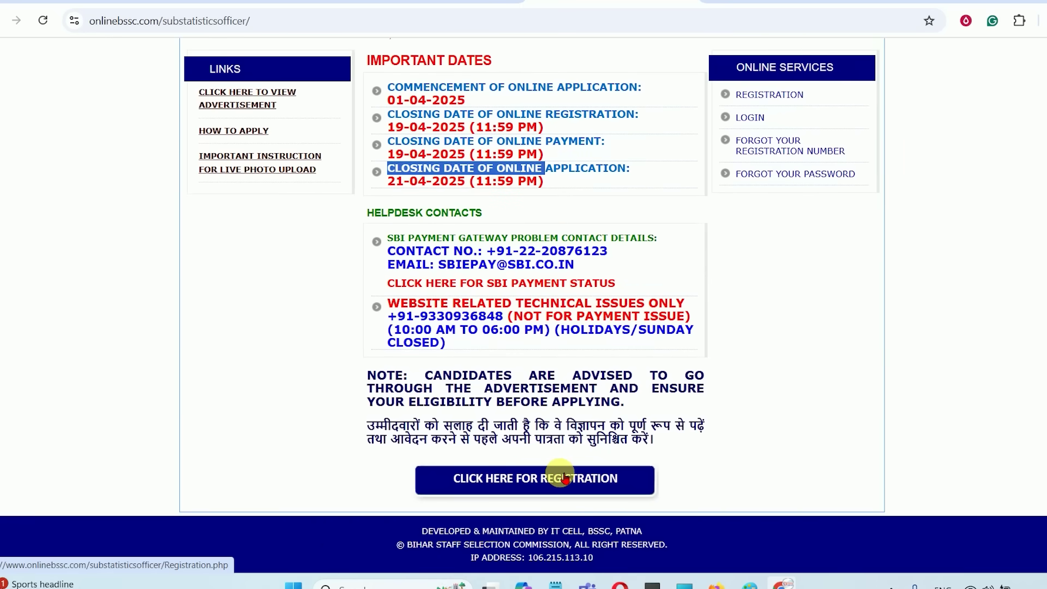
scroll(539, 336, "down", 2)
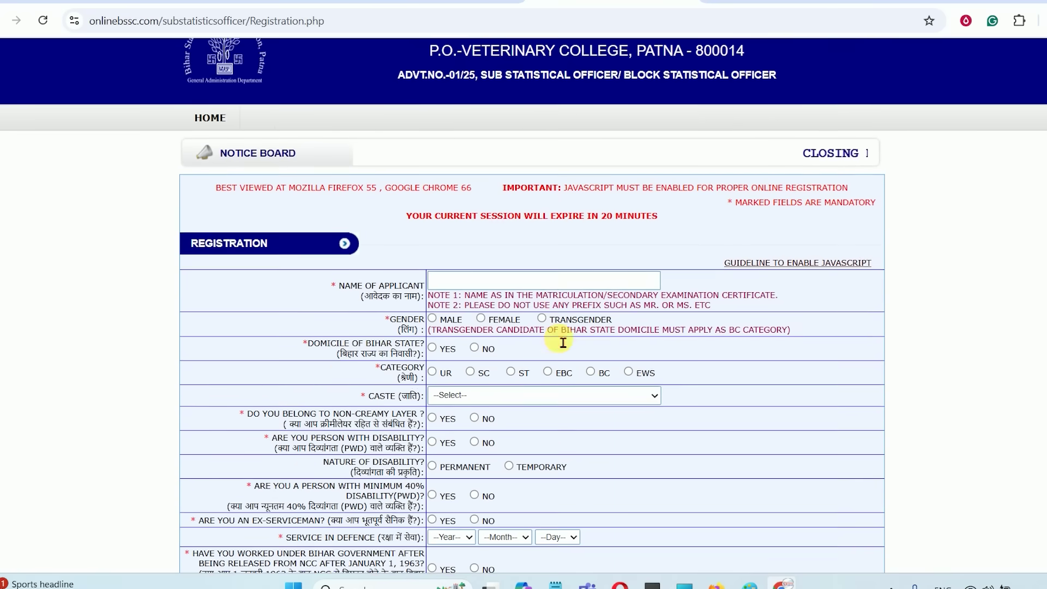
- Set the gender to Male and answer Yes to Domicile of Bihar State in the registration form
key("ctrl+plus")
key("ctrl+plus")
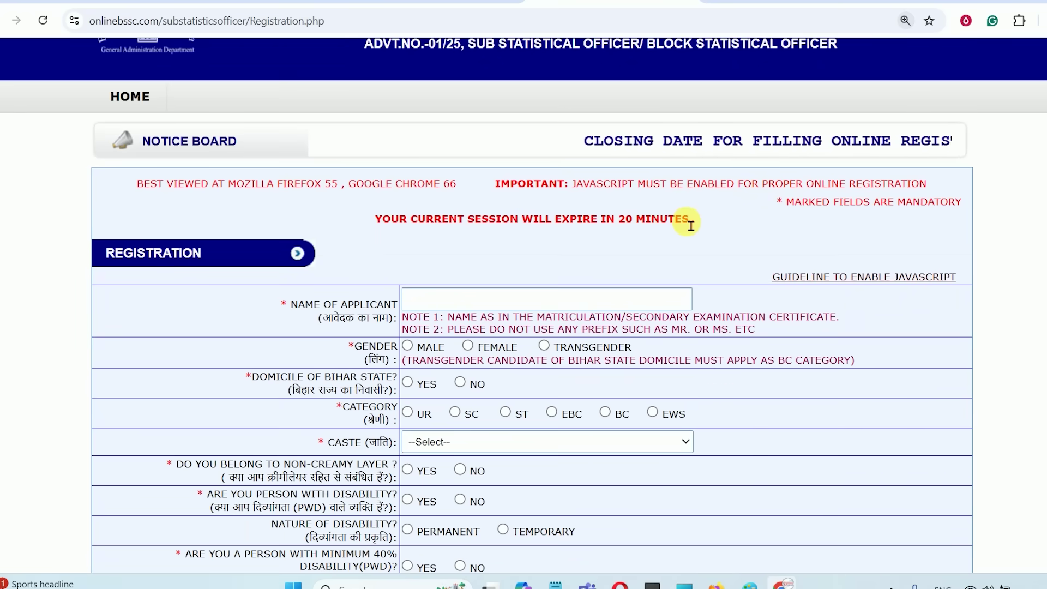
scroll(690, 224, "down", 10)
scroll(690, 224, "down", 3)
scroll(689, 222, "up", 15)
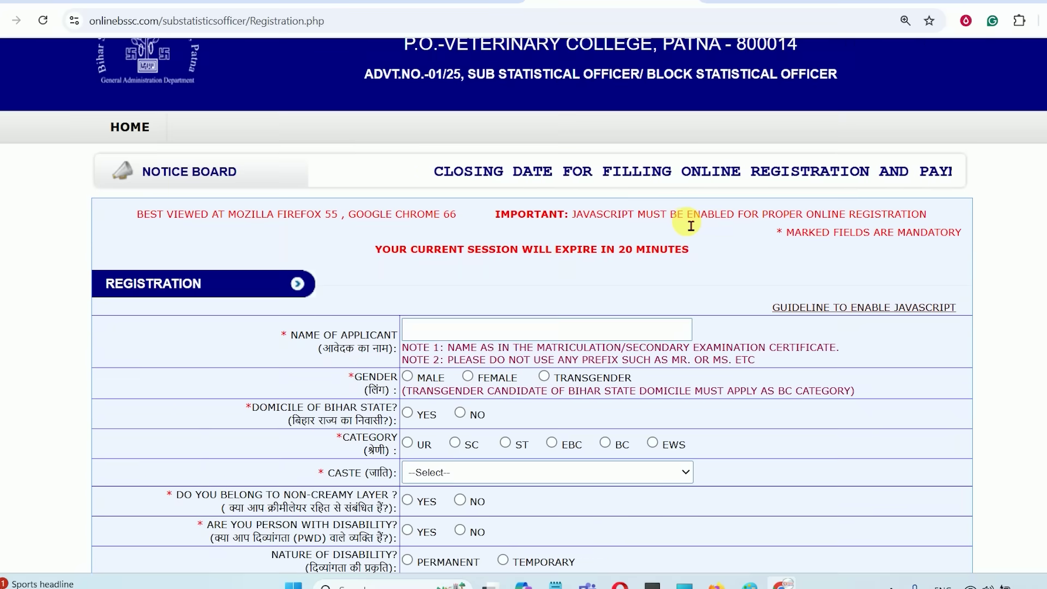
scroll(678, 217, "down", 3)
left_click(434, 181)
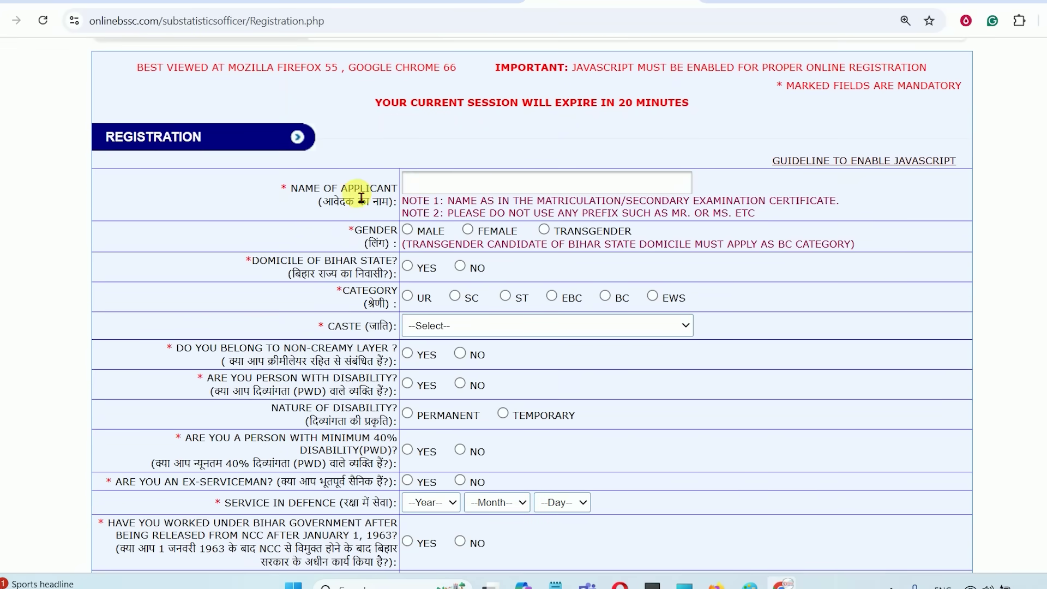
left_click(408, 230)
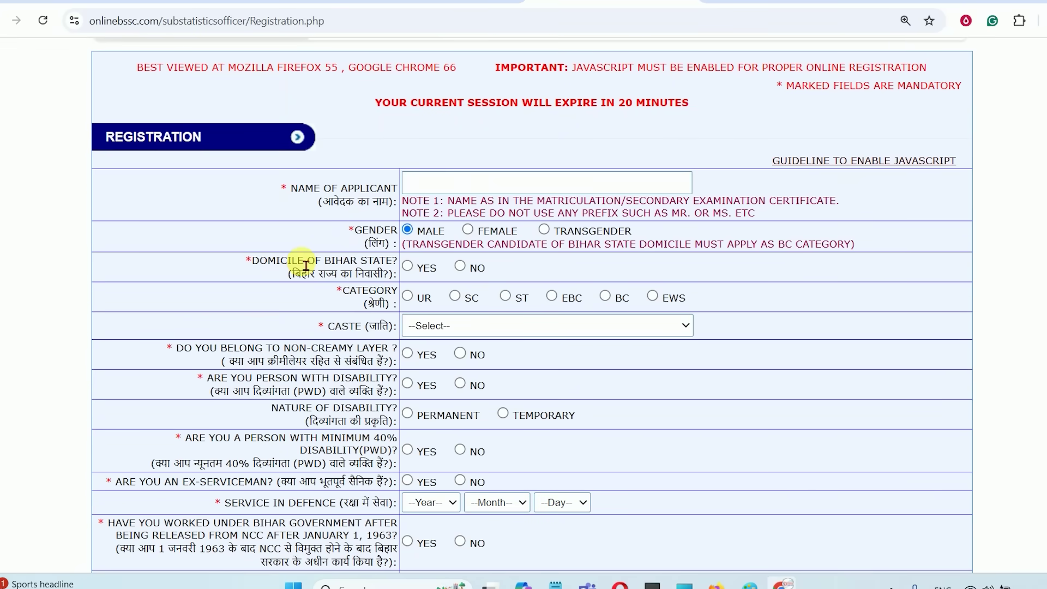
left_click_drag(299, 263, 367, 262)
left_click(409, 266)
- Set the applicant's category to ST and the caste to Korwa
scroll(436, 163, "down", 3)
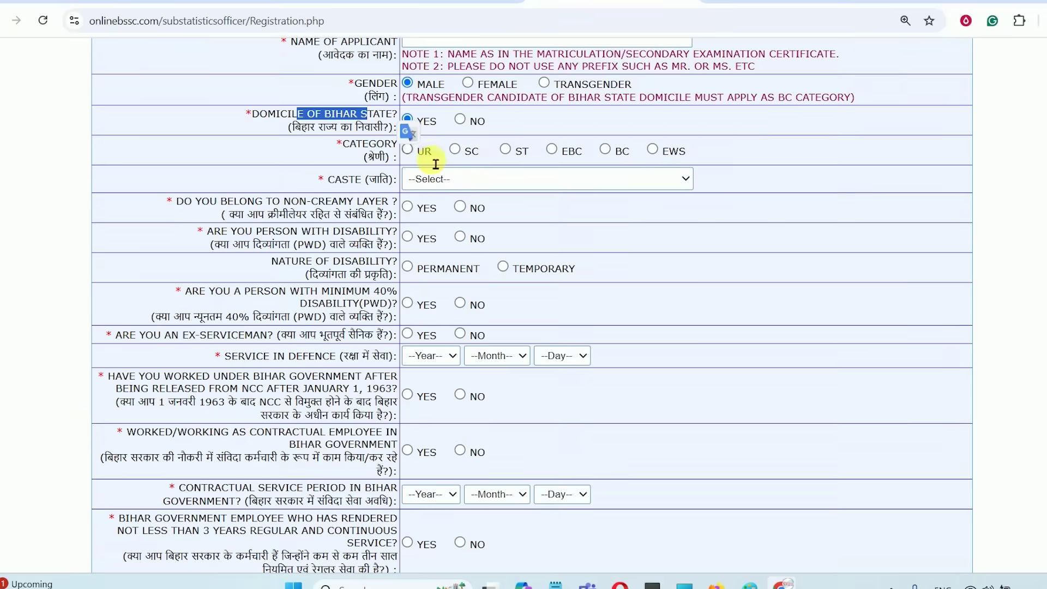
left_click(506, 151)
scroll(524, 202, "up", 1)
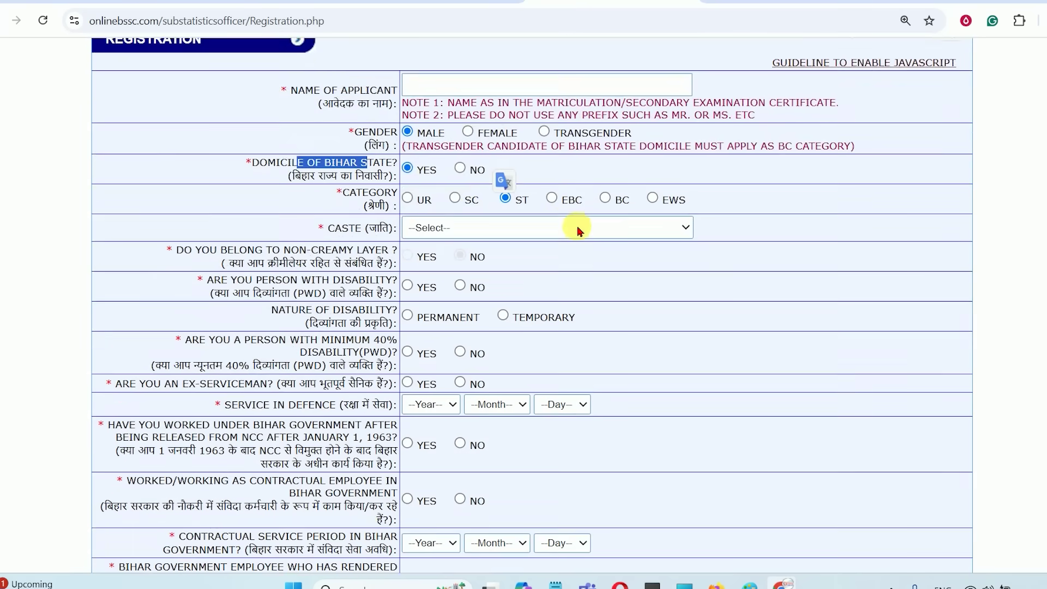
left_click(481, 251)
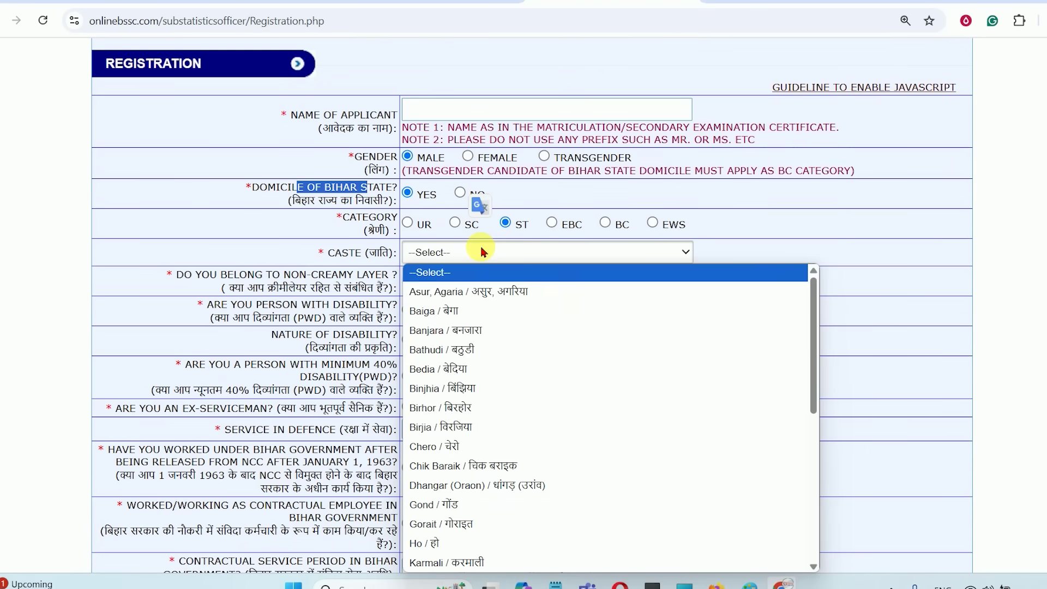
scroll(473, 327, "down", 5)
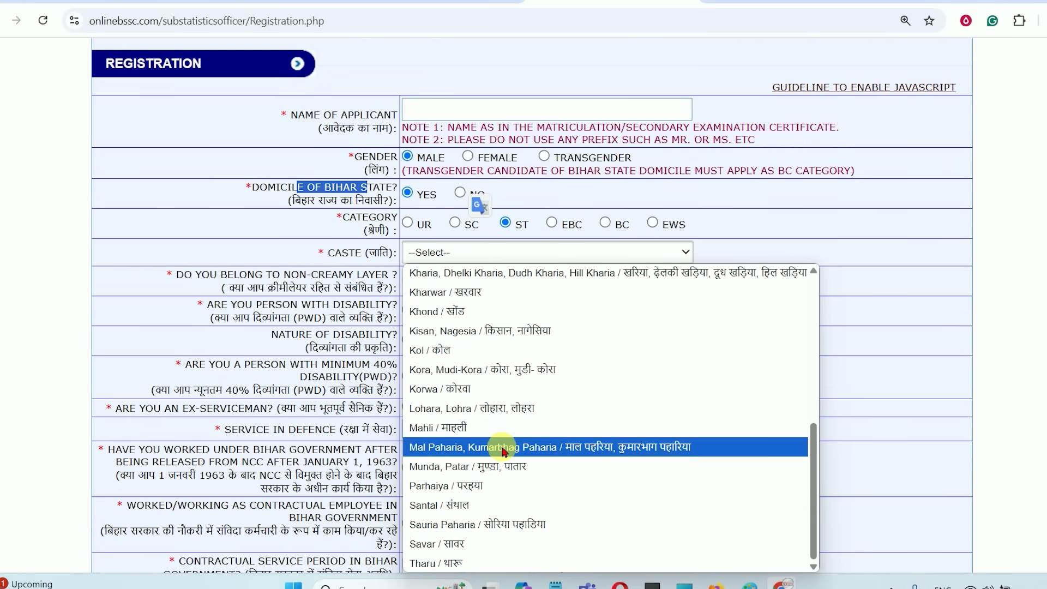
left_click(458, 389)
- Answer No to being a person with disability, switching to Yes and back to compare the dependent disability fields
left_click_drag(270, 320, 374, 303)
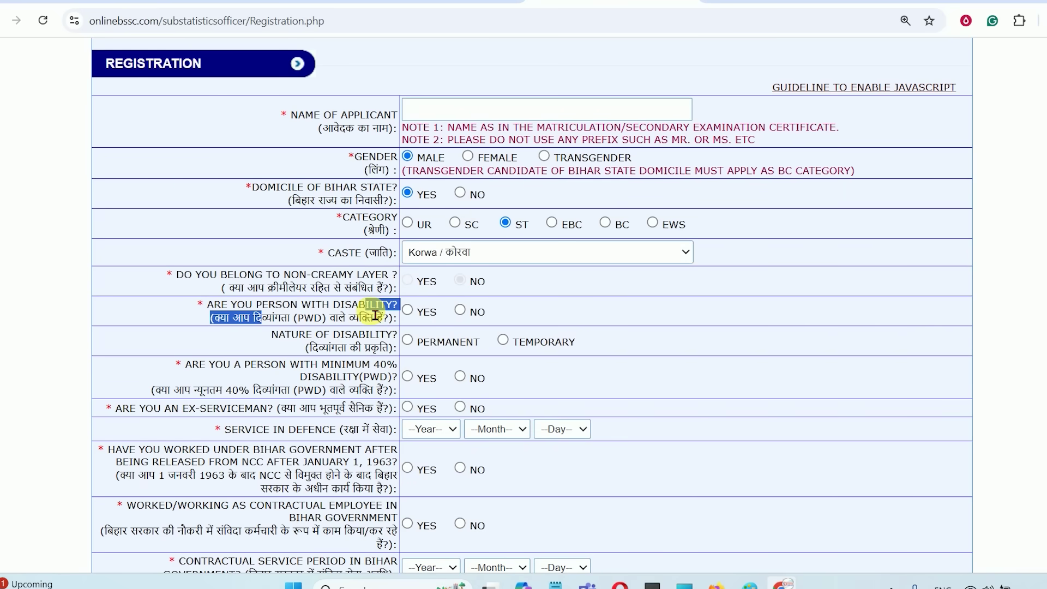
left_click(463, 315)
left_click_drag(303, 341, 461, 341)
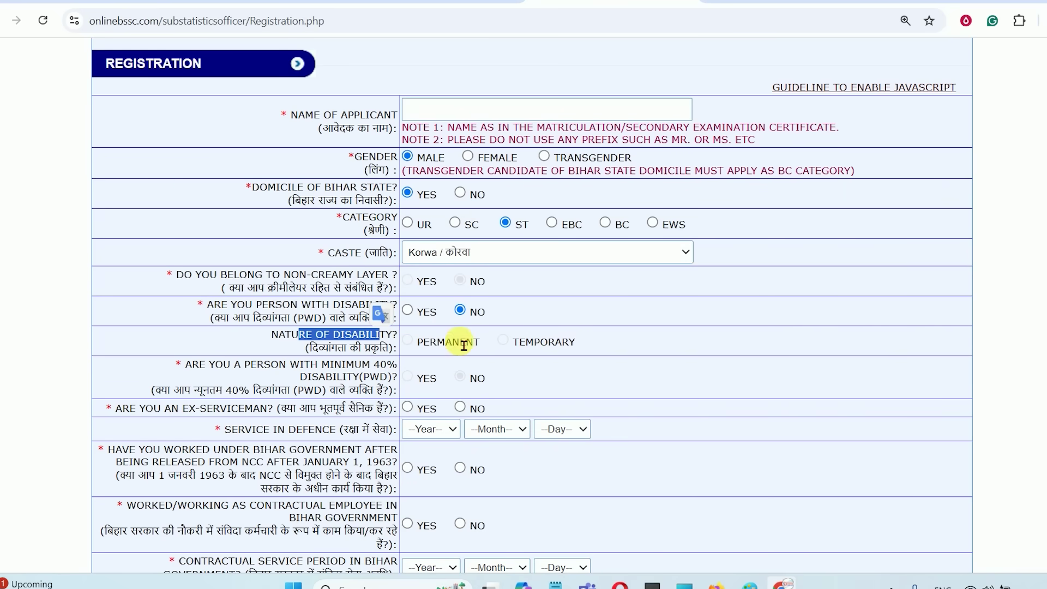
left_click(365, 353)
left_click_drag(265, 365, 368, 371)
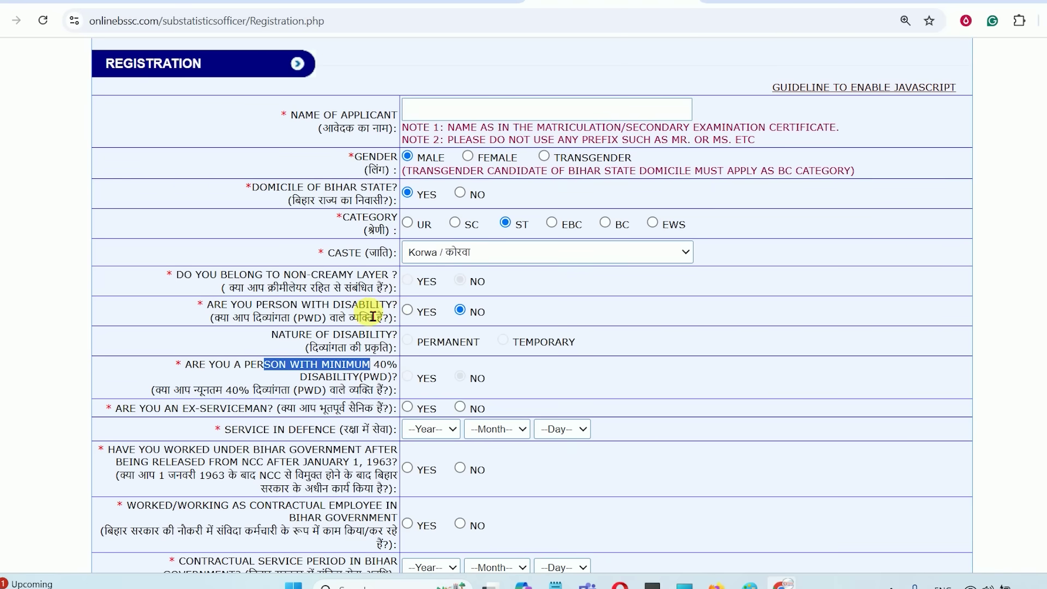
left_click(408, 311)
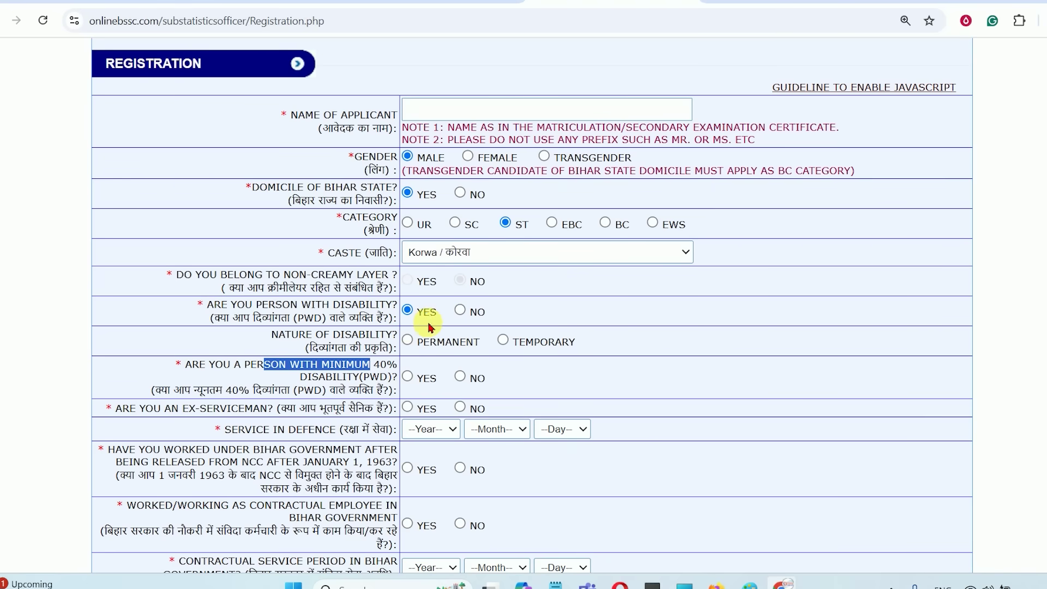
left_click(461, 312)
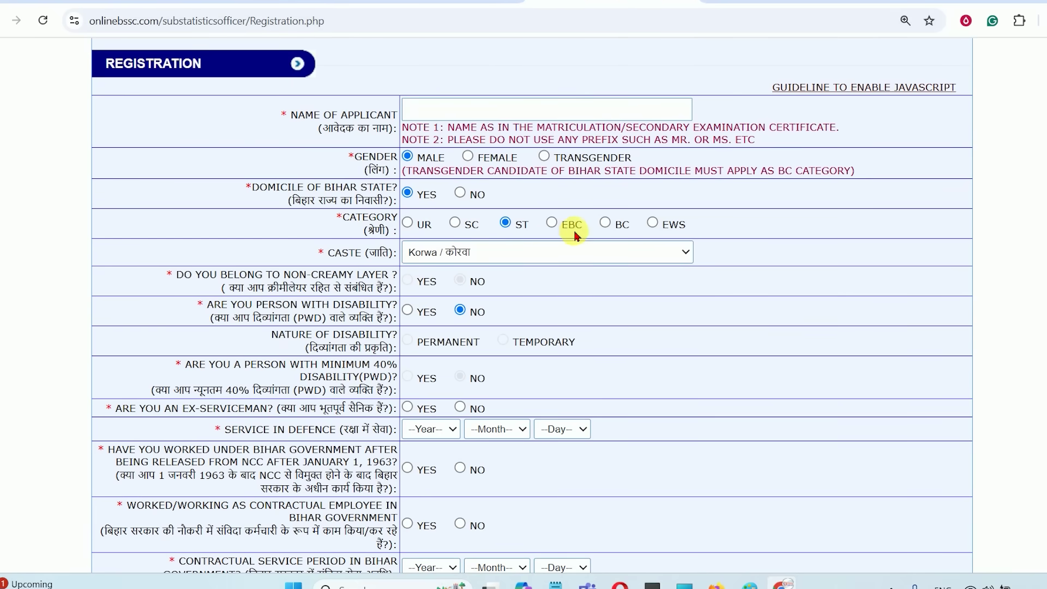
- Switch the applicant's category to SC and choose Bhogta as the caste
left_click(454, 223)
left_click(540, 252)
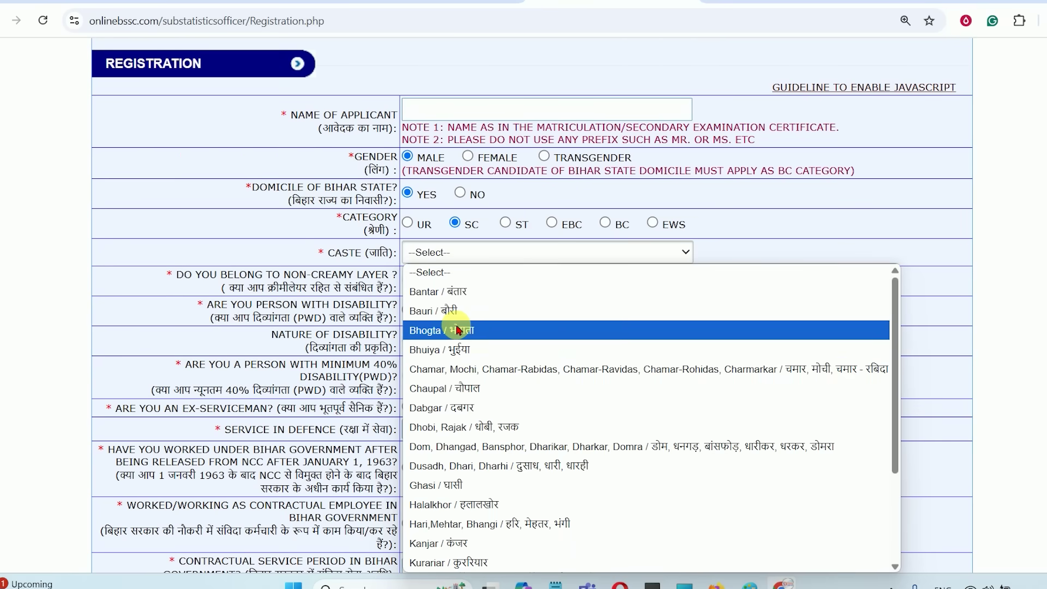
left_click(461, 329)
left_click_drag(363, 261, 414, 255)
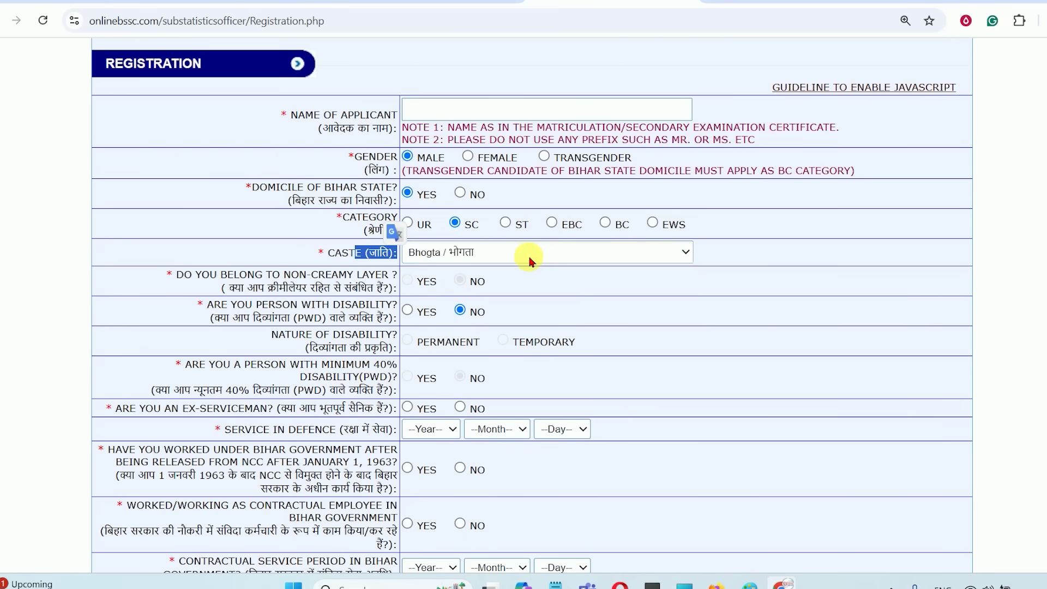
- Set the category to EBC with caste Kaura and answer Yes to belonging to the non-creamy layer
left_click(552, 224)
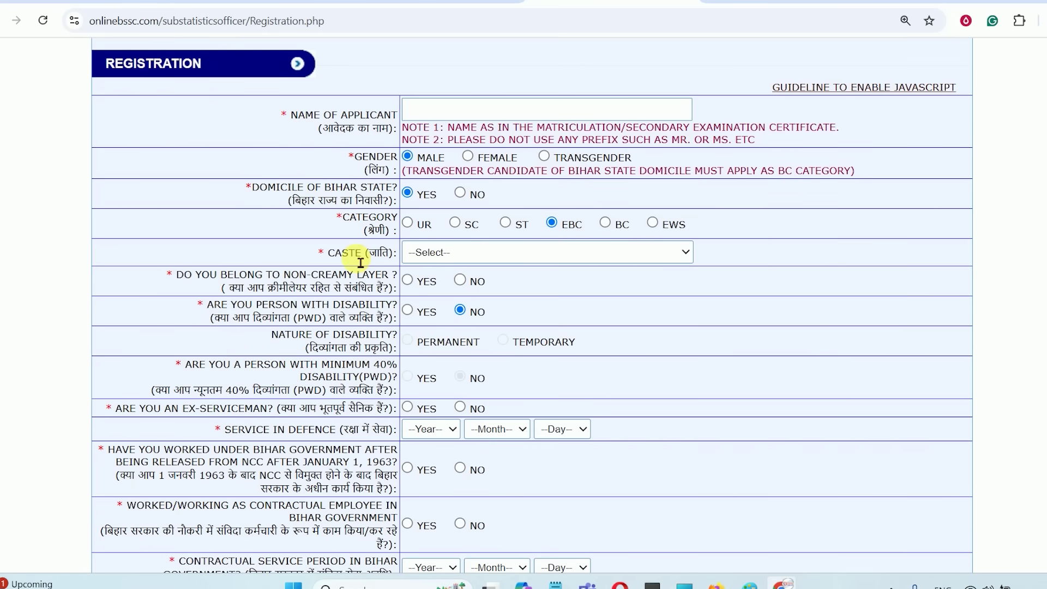
left_click(463, 252)
scroll(529, 415, "down", 10)
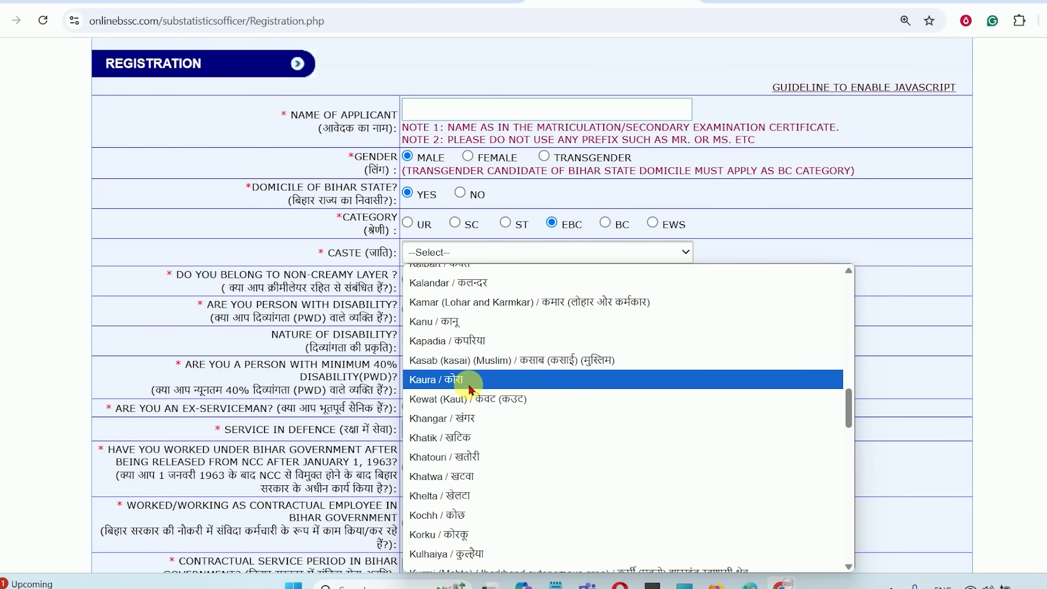
left_click(477, 378)
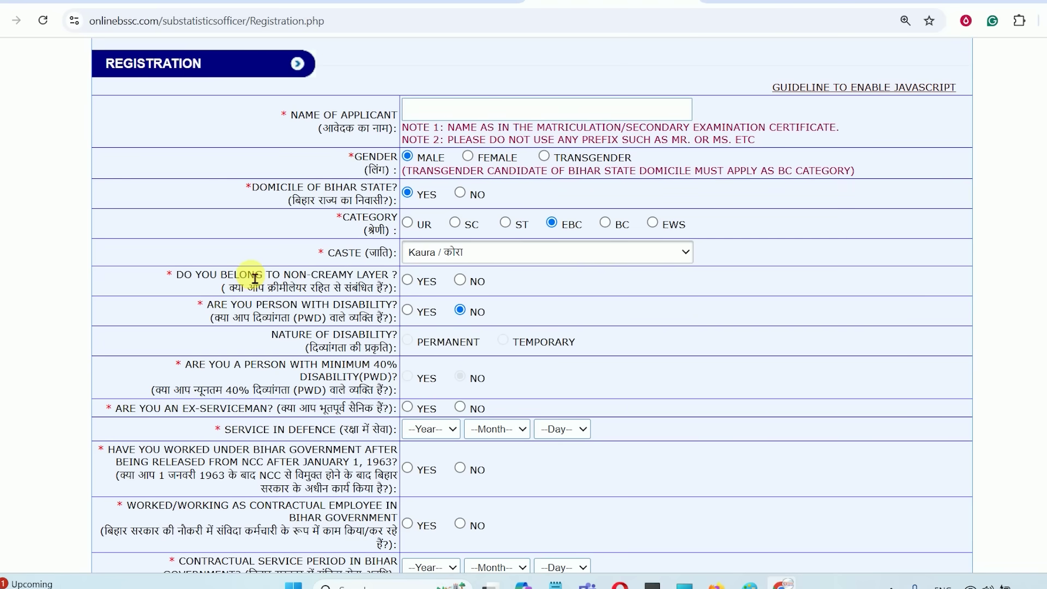
left_click_drag(292, 278, 379, 276)
left_click(380, 274)
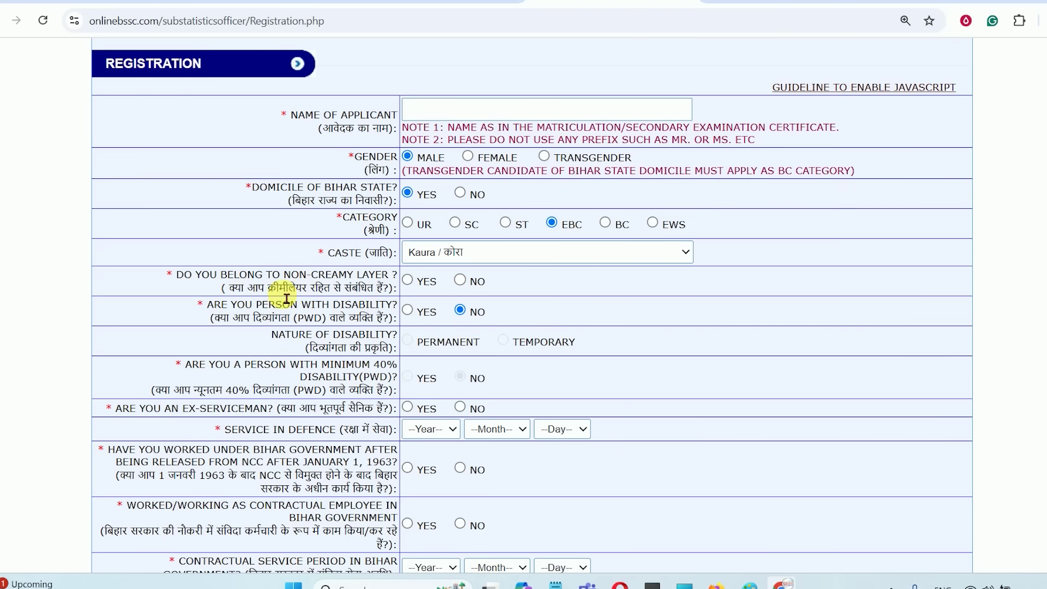
left_click_drag(281, 289, 360, 296)
left_click(410, 286)
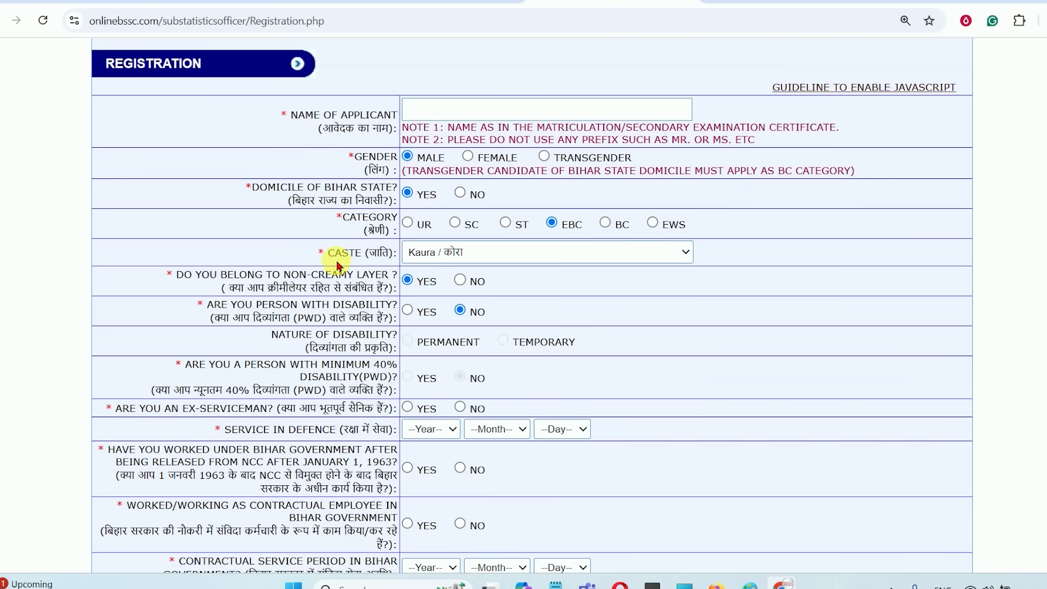
- Try answering No to the non-creamy layer question under EBC and accept the notice about category treatment
left_click_drag(284, 276, 379, 277)
left_click(446, 286)
left_click(460, 280)
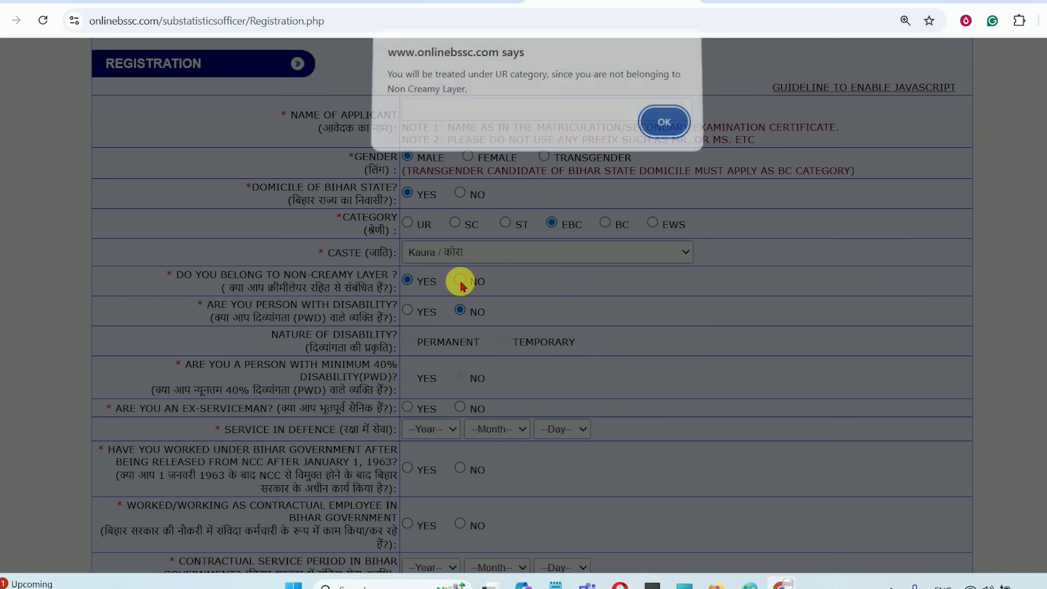
left_click_drag(462, 87, 561, 89)
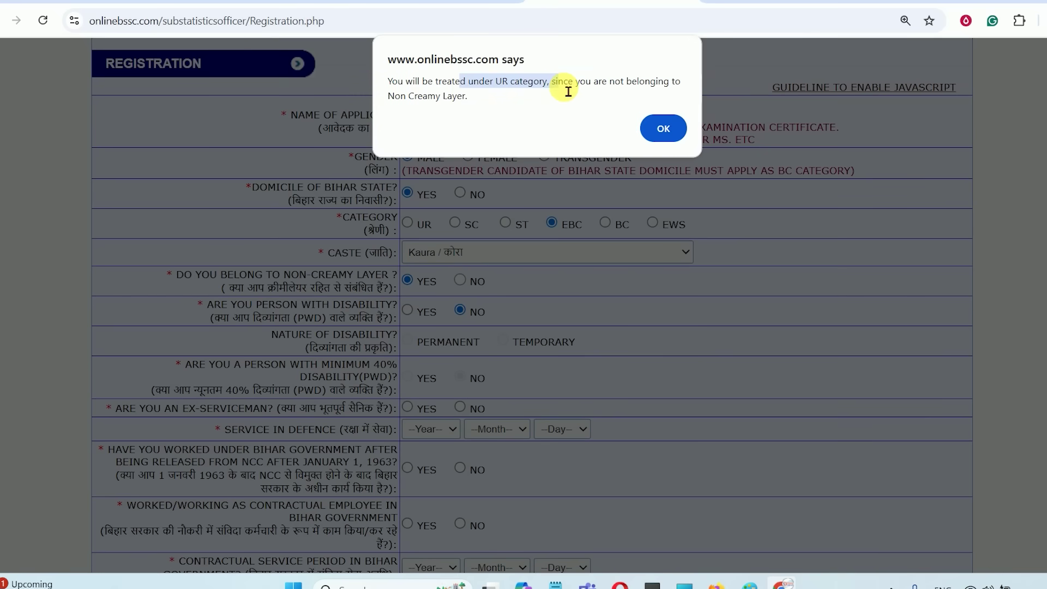
left_click(562, 89)
left_click(663, 129)
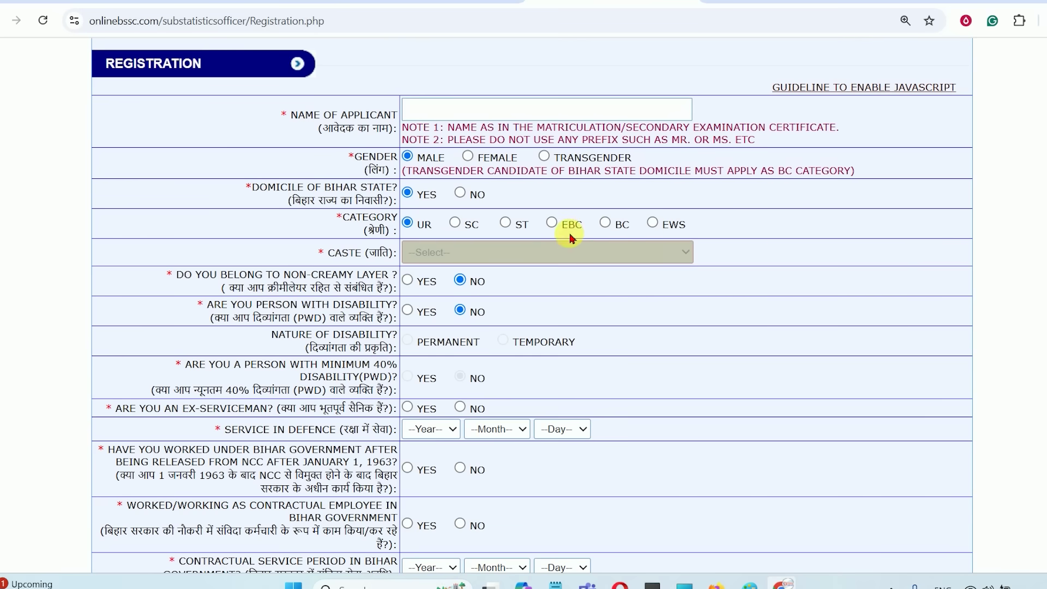
- Set the category to BC with the Goswami, Sanyasi caste group and answer Yes to the non-creamy layer question
left_click(552, 224)
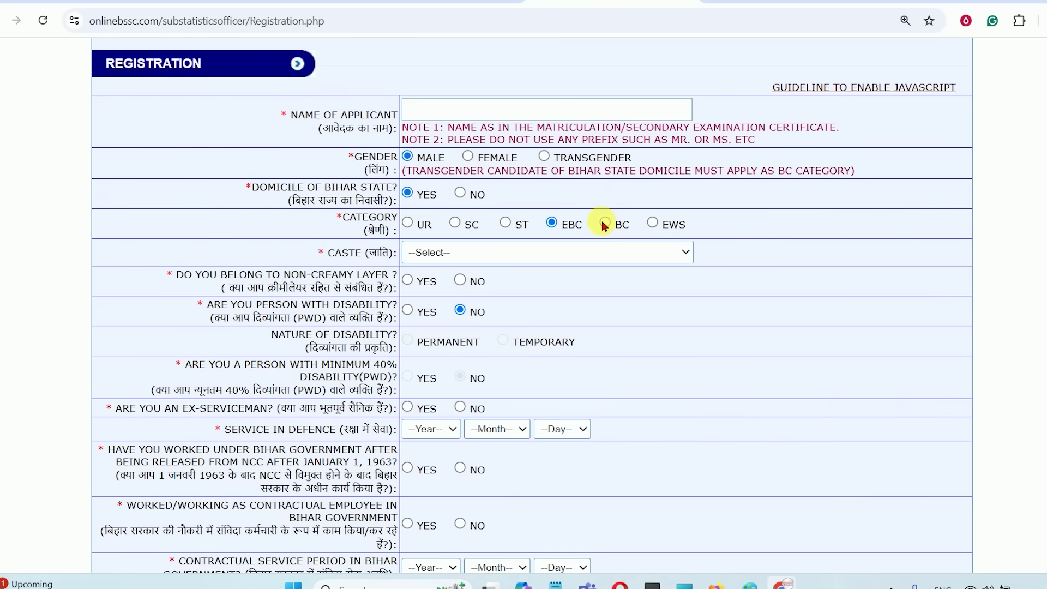
left_click(605, 224)
left_click(535, 251)
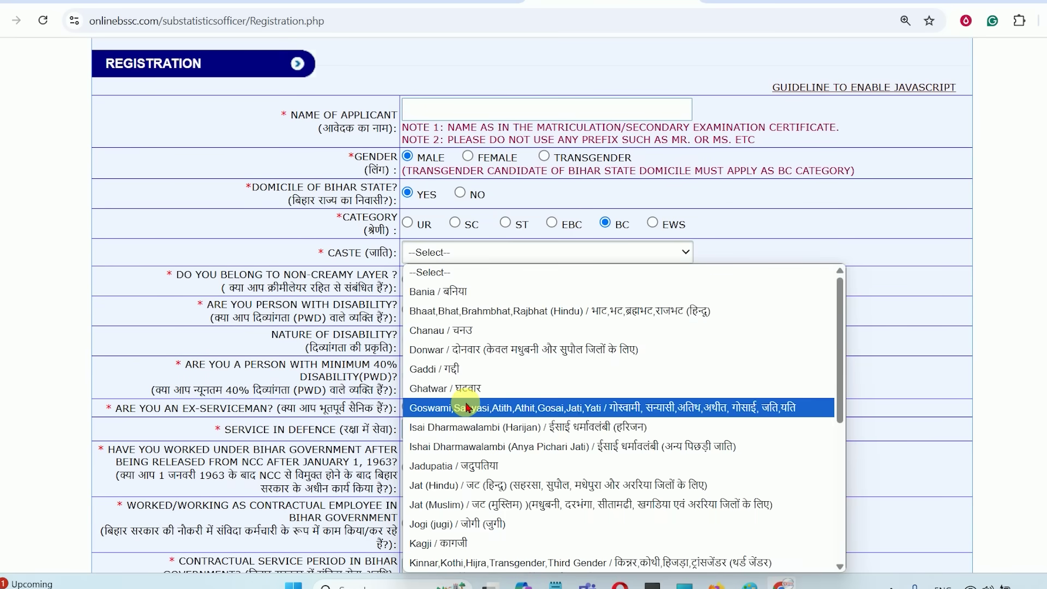
left_click(539, 407)
left_click_drag(272, 276, 370, 275)
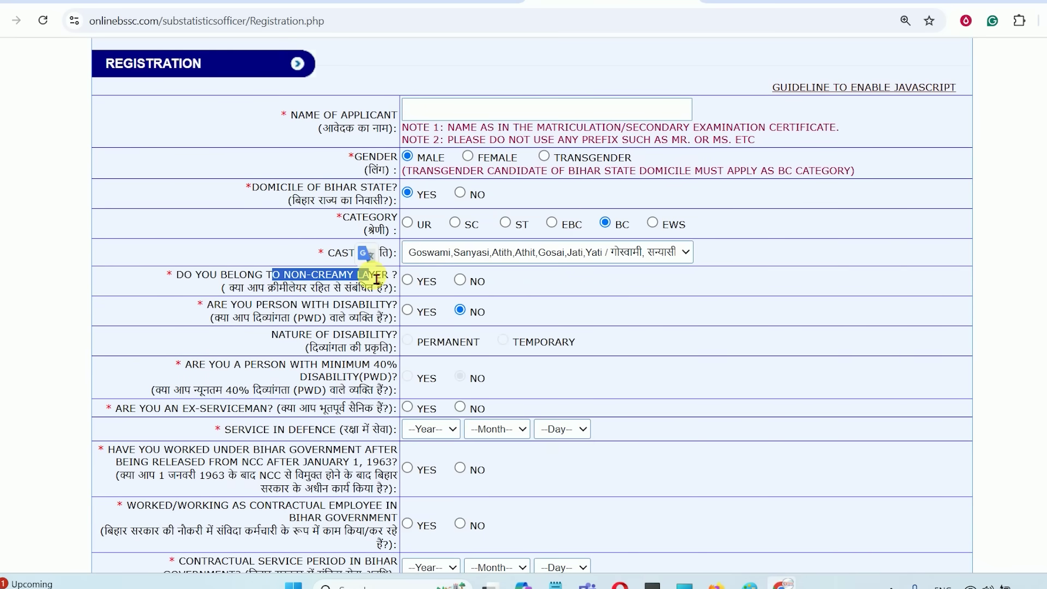
left_click(407, 280)
left_click(356, 283)
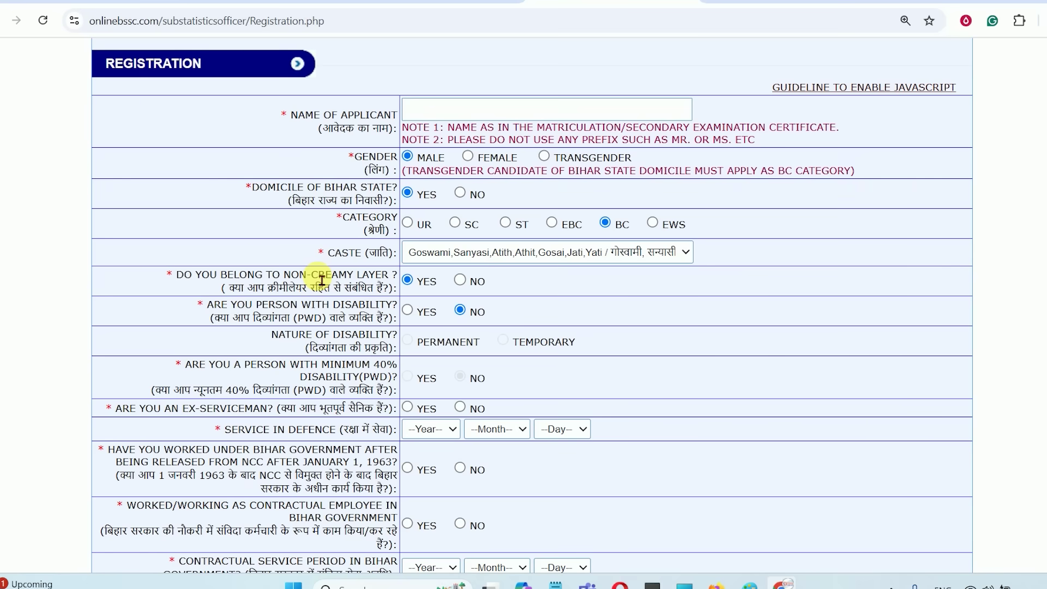
- Try the EWS category, settle on EBC with caste Adrakhi, and answer Yes to the non-creamy layer question
left_click(653, 224)
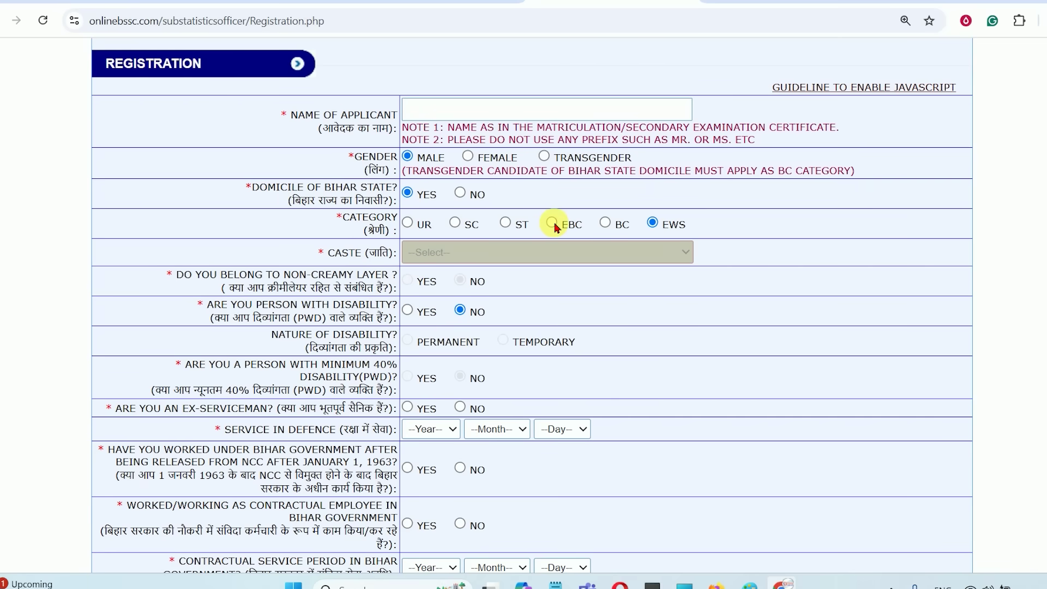
left_click(552, 224)
left_click(474, 252)
left_click(435, 307)
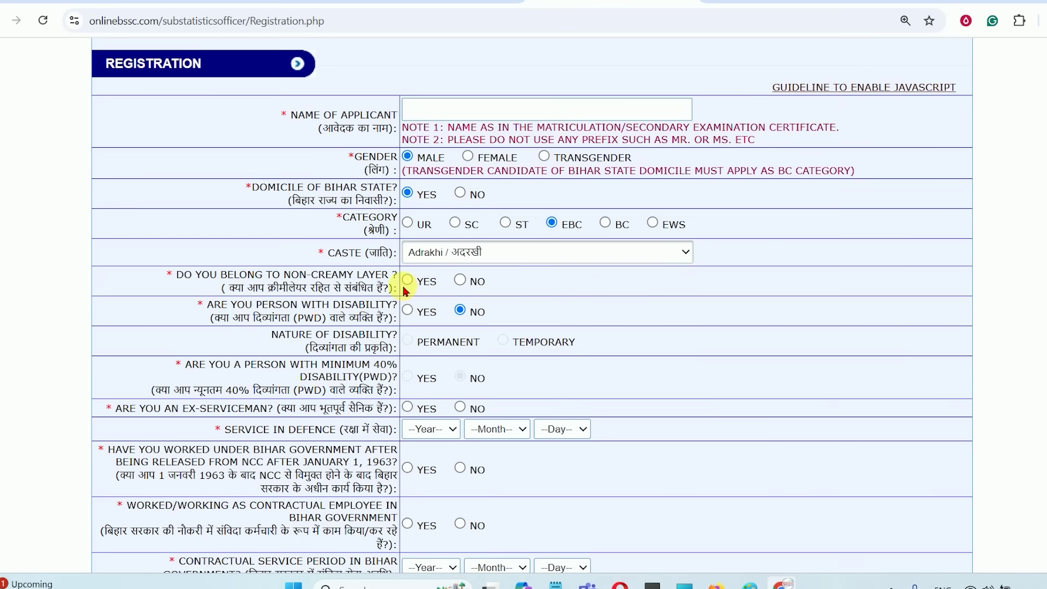
left_click(409, 282)
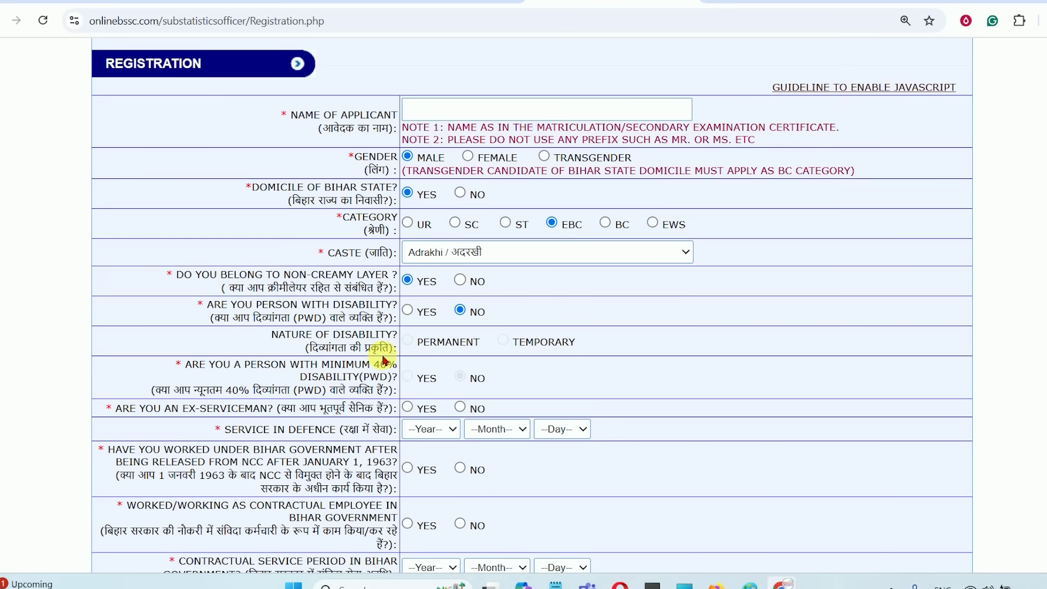
- Check the defence service period fields and answer No to being an ex-serviceman
scroll(528, 290, "down", 3)
left_click_drag(271, 283, 349, 283)
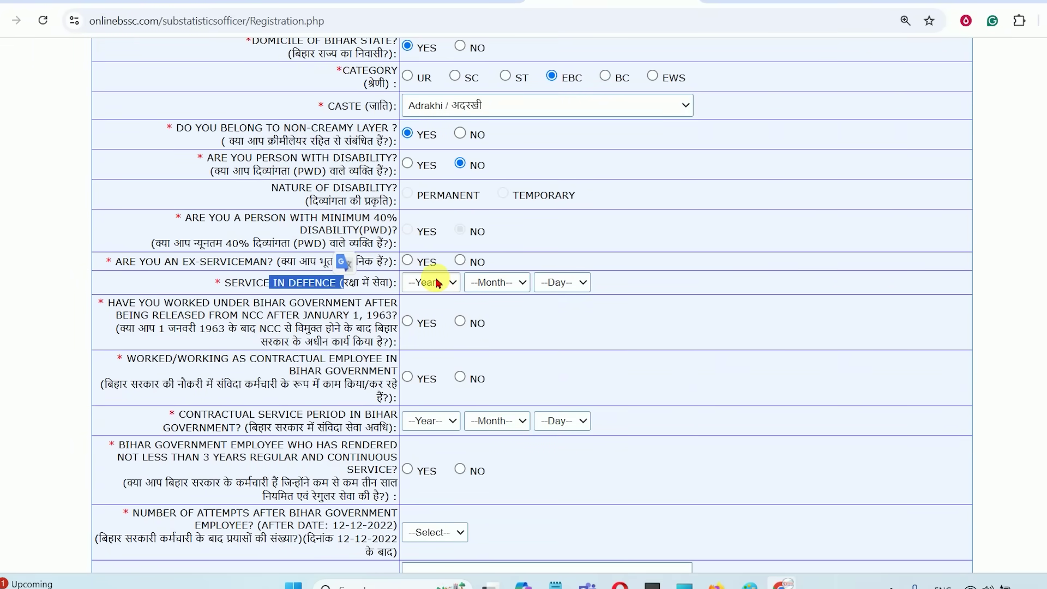
left_click(415, 283)
left_click(584, 282)
left_click(266, 271)
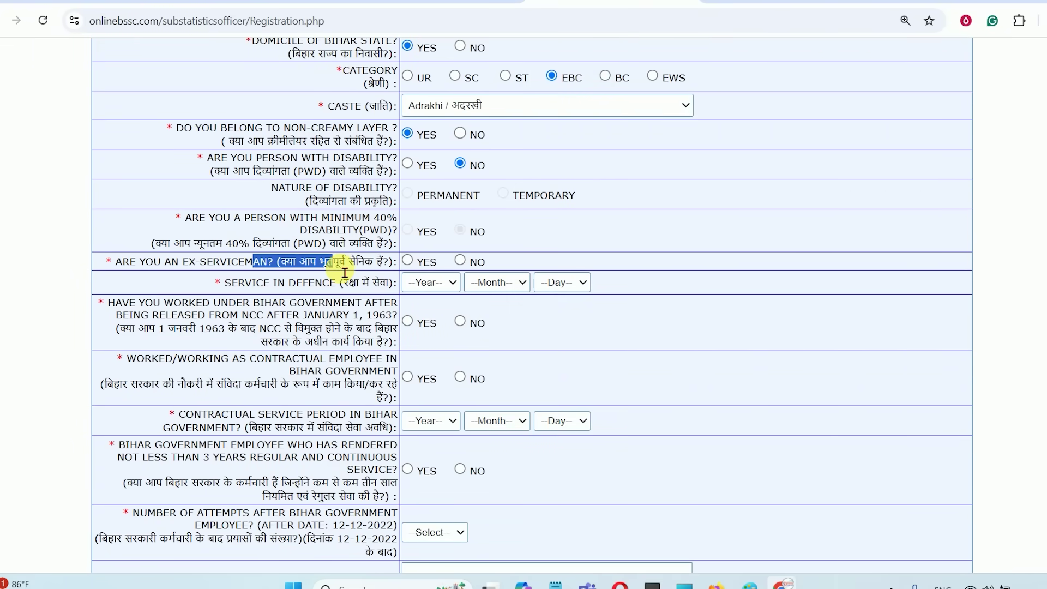
left_click(460, 261)
- Answer No to having worked under Bihar Government after release from NCC after January 1, 1963
scroll(411, 322, "down", 1)
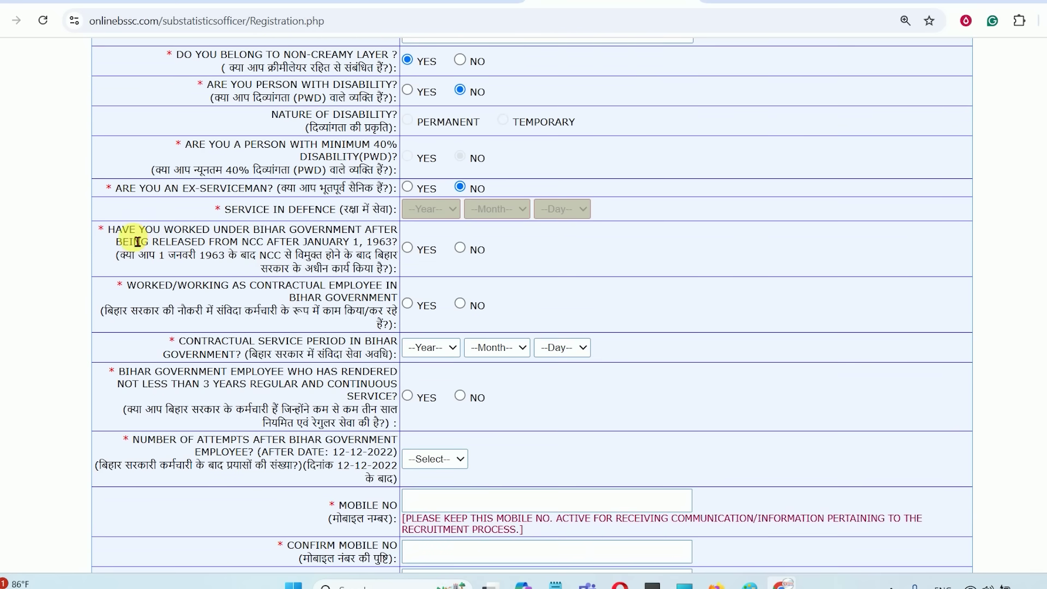
left_click_drag(227, 235, 375, 233)
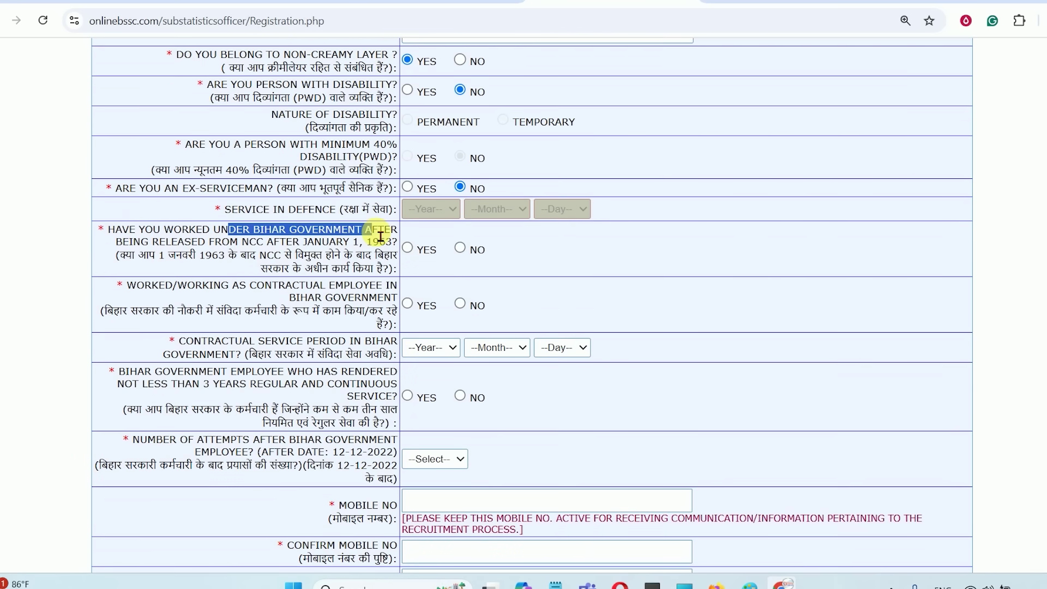
left_click(378, 240)
left_click_drag(166, 233, 369, 240)
left_click(367, 244)
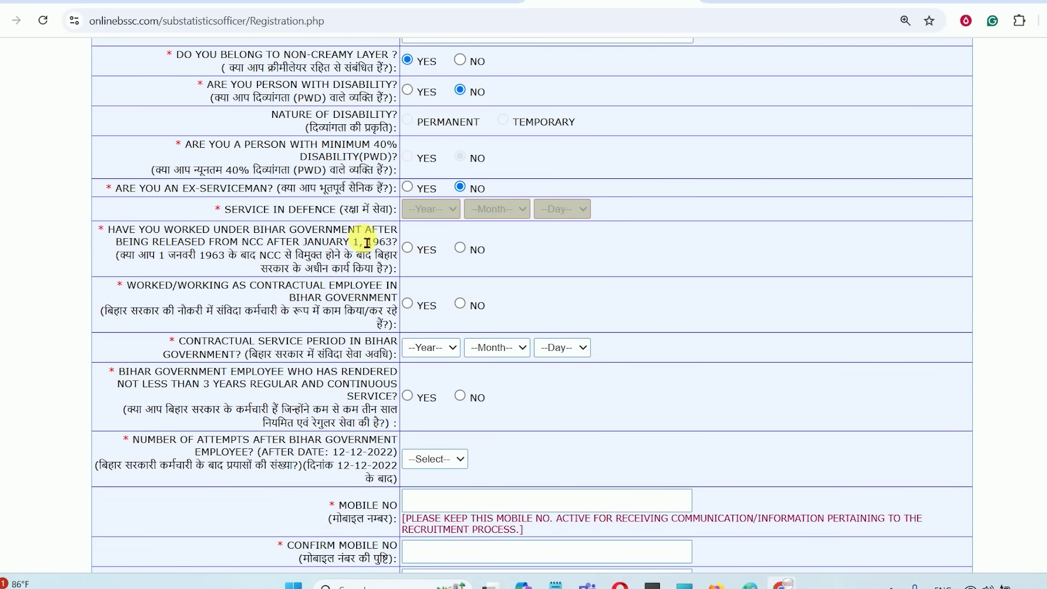
left_click(460, 252)
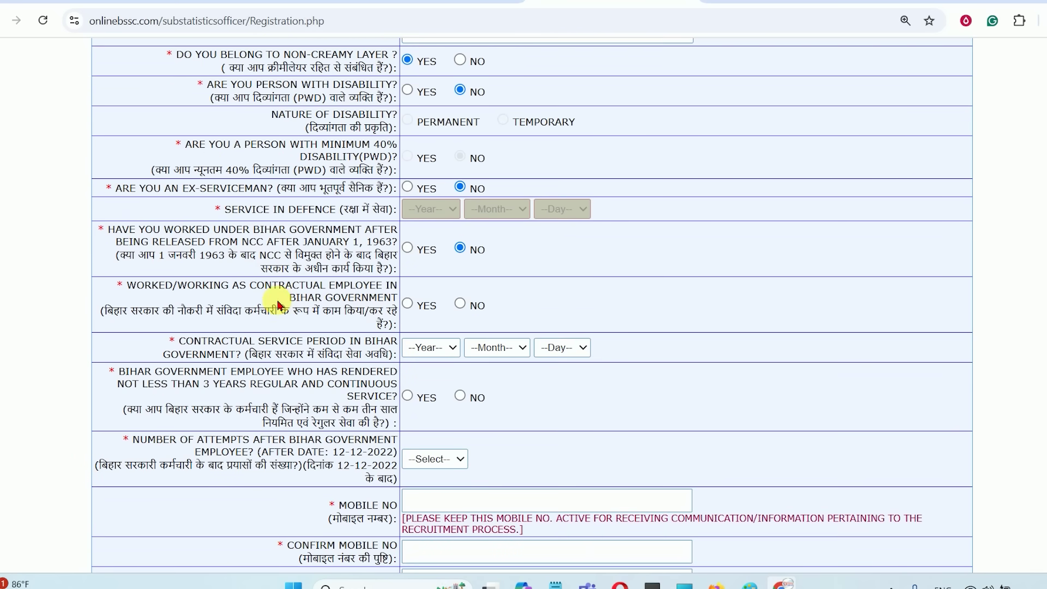
- Answer Yes to contractual employment in Bihar Government and view the year choices for the contractual service period
left_click_drag(265, 296, 381, 288)
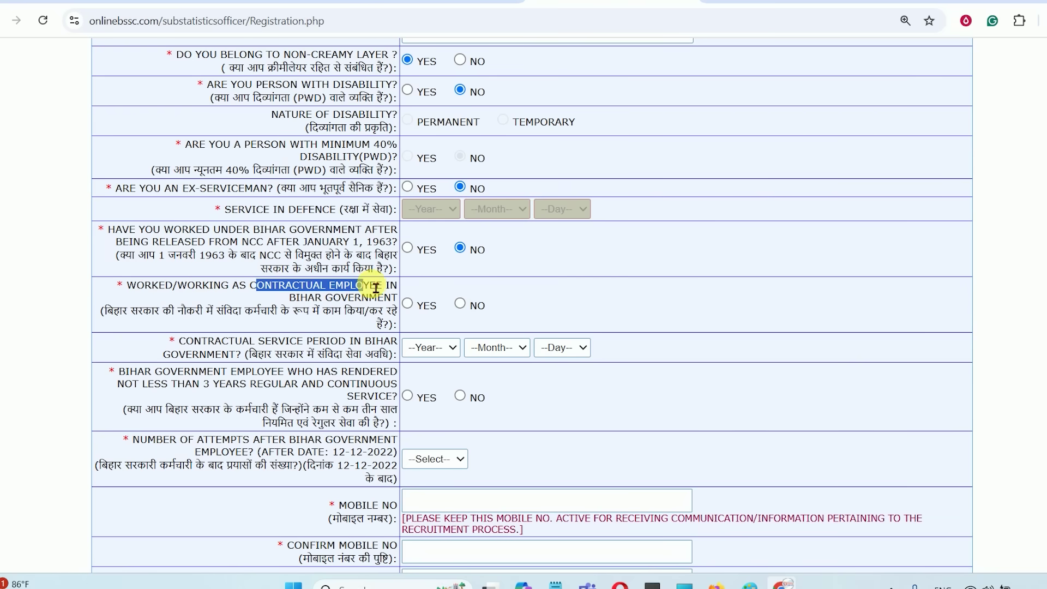
left_click(374, 296)
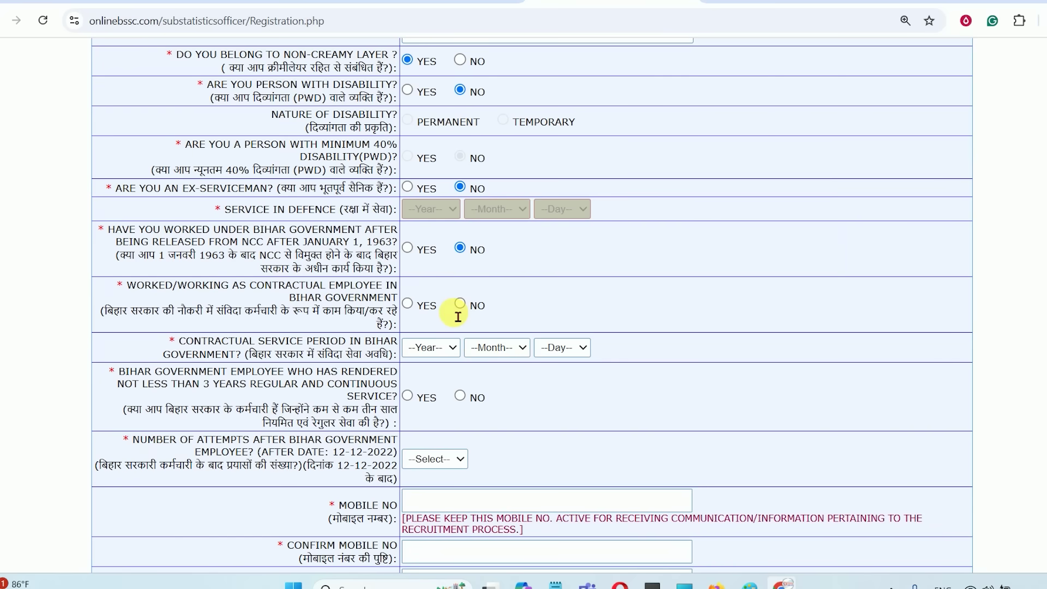
left_click(408, 304)
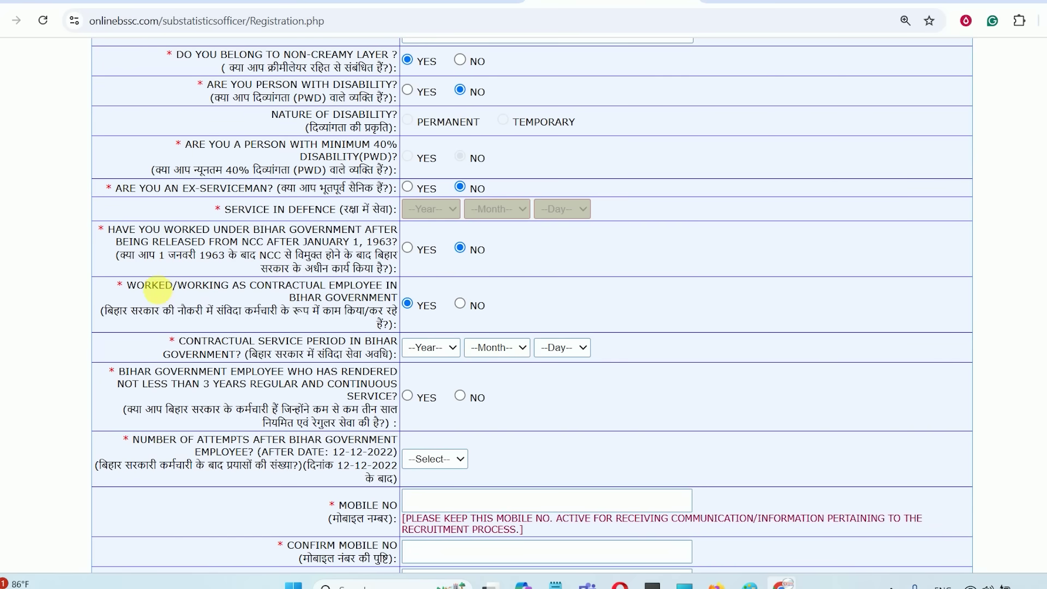
left_click_drag(145, 283, 374, 299)
left_click(450, 303)
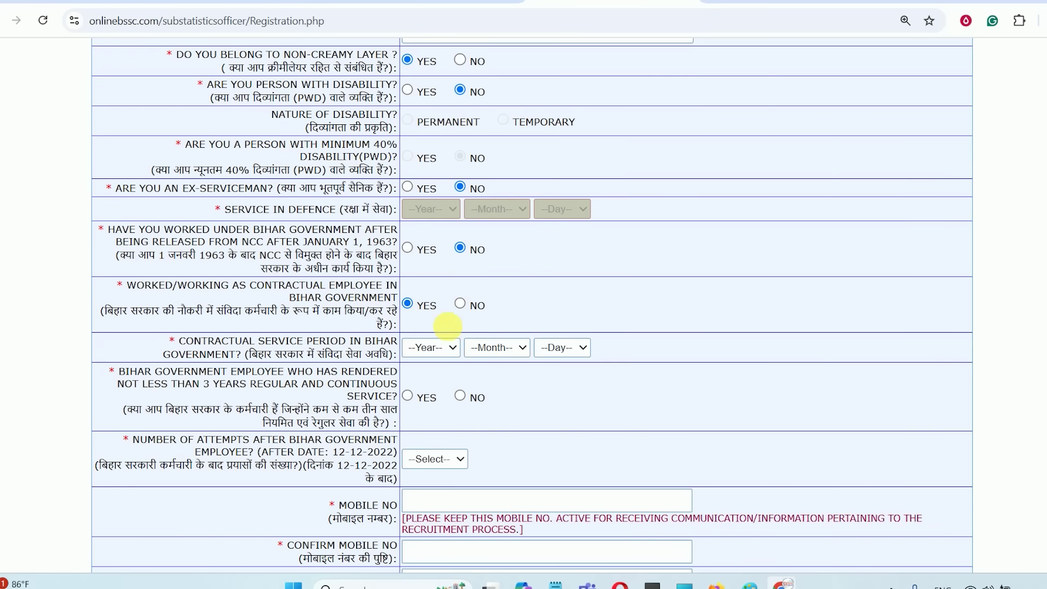
scroll(340, 351, "down", 1)
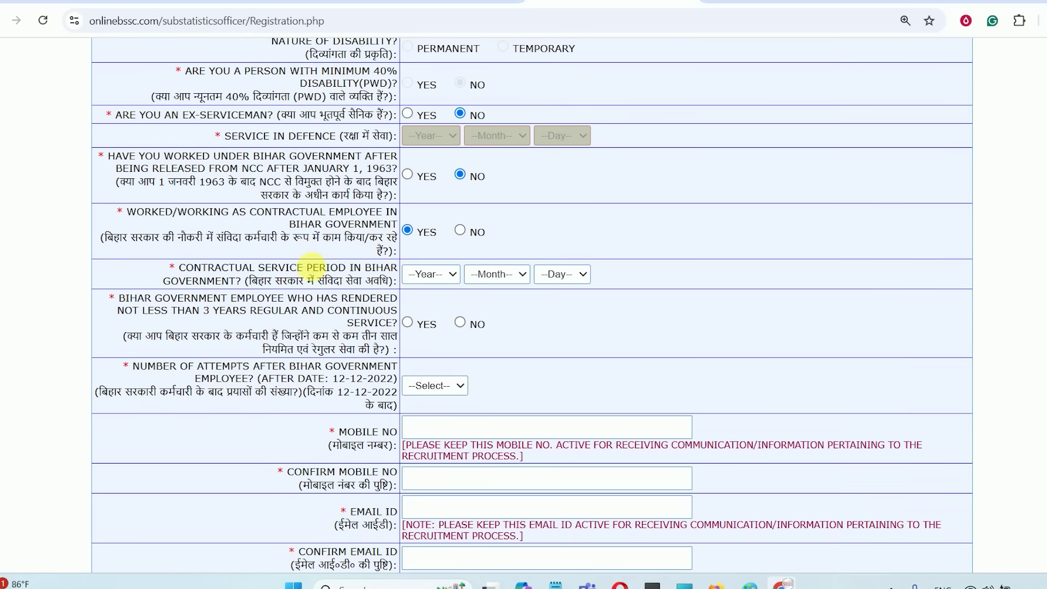
left_click_drag(243, 282, 371, 289)
left_click(414, 274)
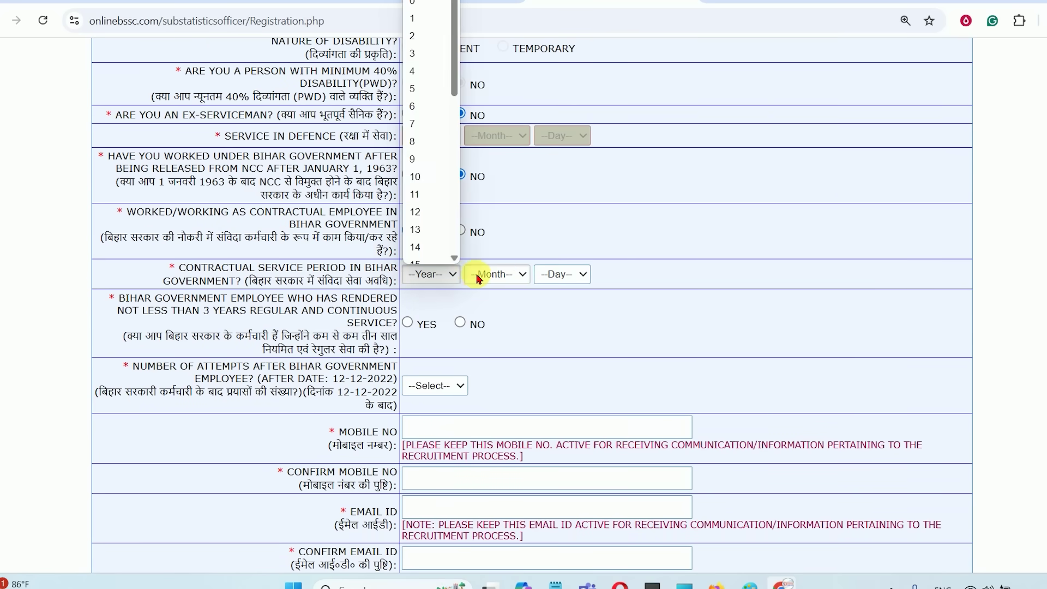
left_click(573, 279)
- Answer No to being a Bihar Government employee with at least 3 years of regular and continuous service
left_click_drag(281, 312, 352, 297)
left_click(225, 322)
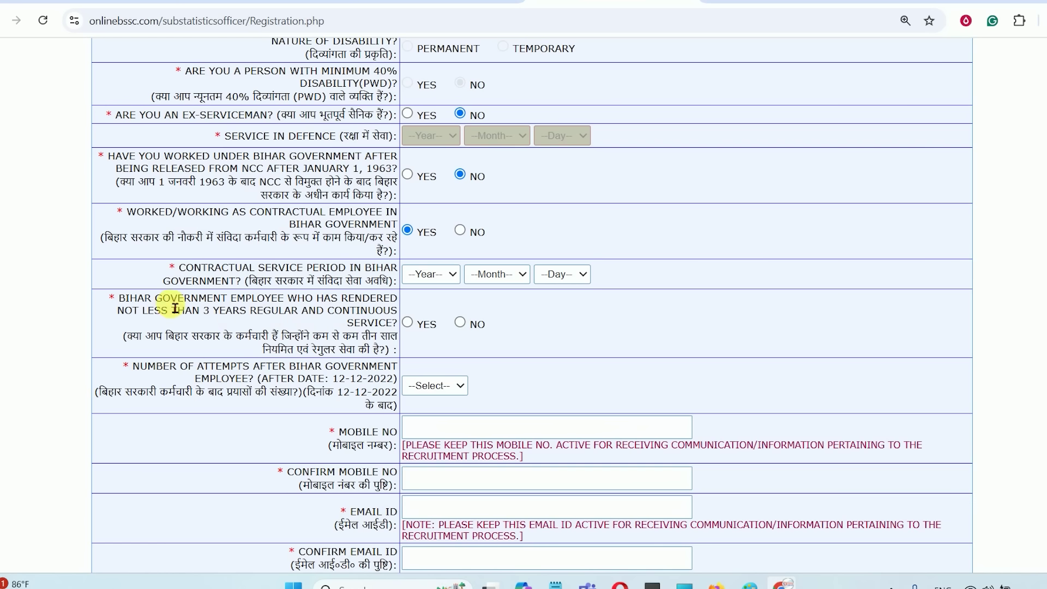
left_click_drag(186, 307, 372, 307)
left_click(396, 309)
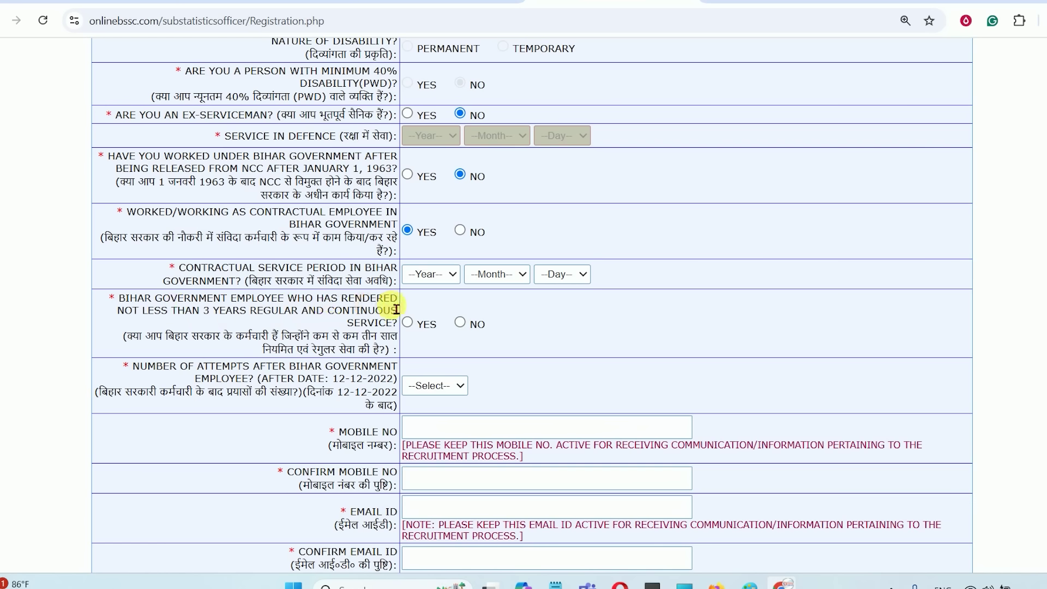
left_click_drag(176, 314, 384, 316)
left_click(285, 313)
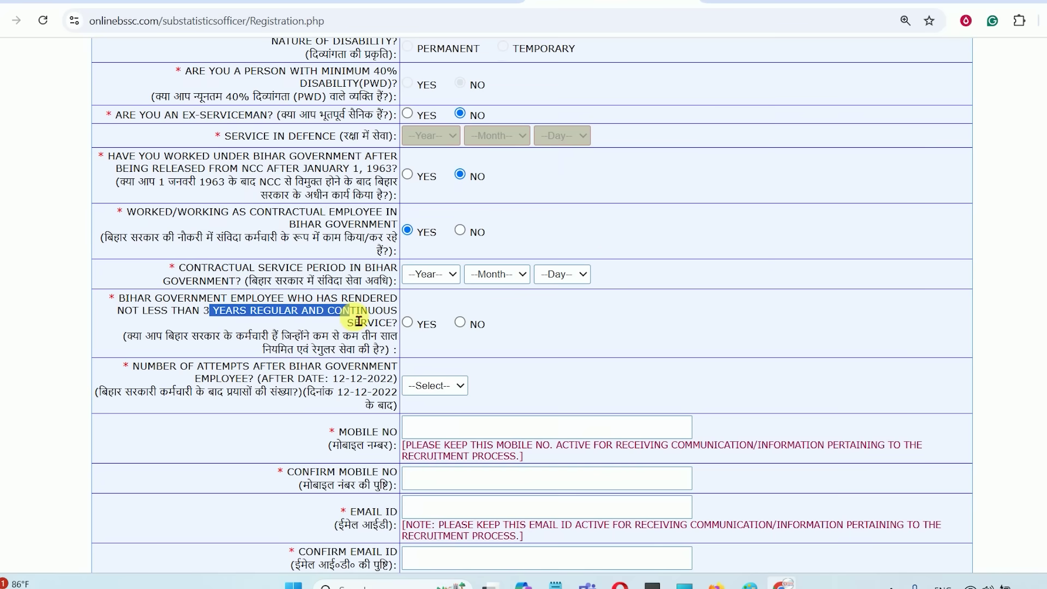
left_click(400, 317)
left_click_drag(212, 298, 306, 299)
left_click(327, 305)
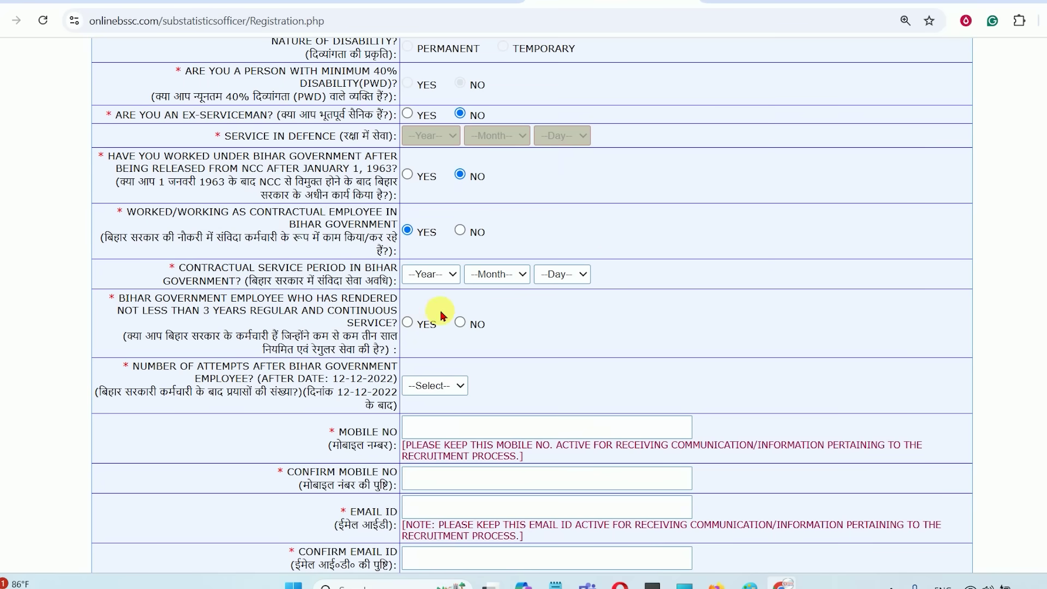
left_click(460, 322)
- Change the answer for working as a contractual employee in Bihar Government to No
scroll(429, 313, "up", 1)
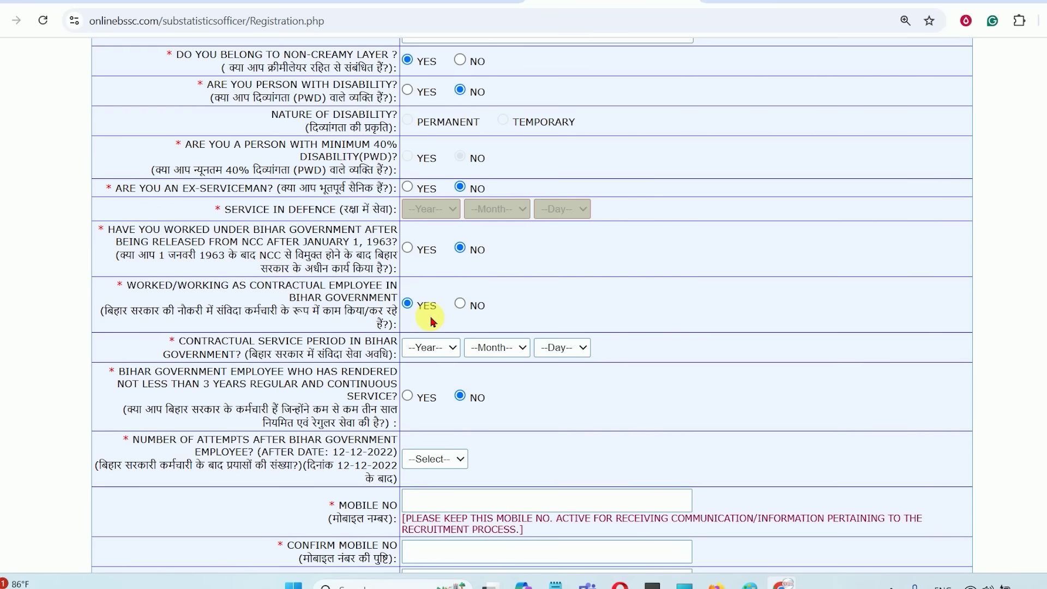
scroll(431, 322, "down", 1)
left_click(461, 230)
scroll(468, 323, "down", 2)
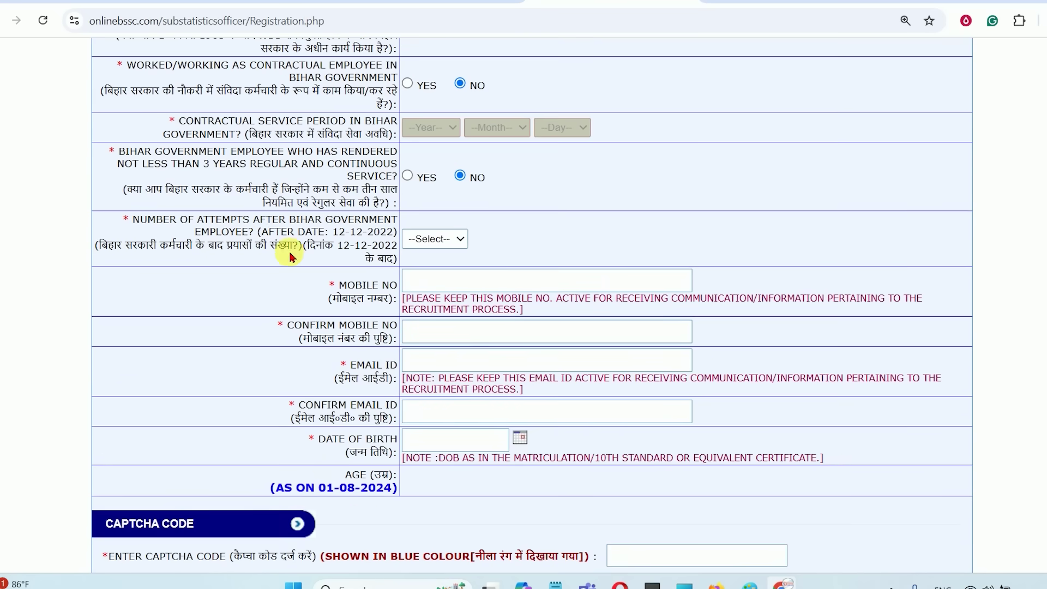
- Set the number of attempts after becoming a Bihar Government employee (after 12-12-2022) to 02
left_click_drag(208, 227, 320, 229)
left_click(341, 226)
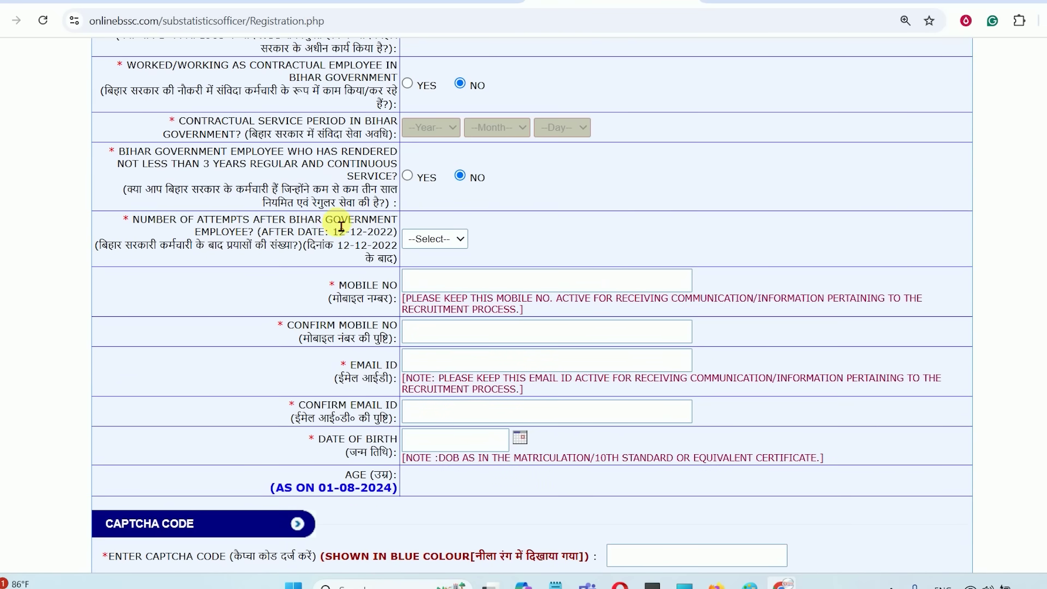
left_click_drag(215, 243, 286, 240)
left_click(348, 244)
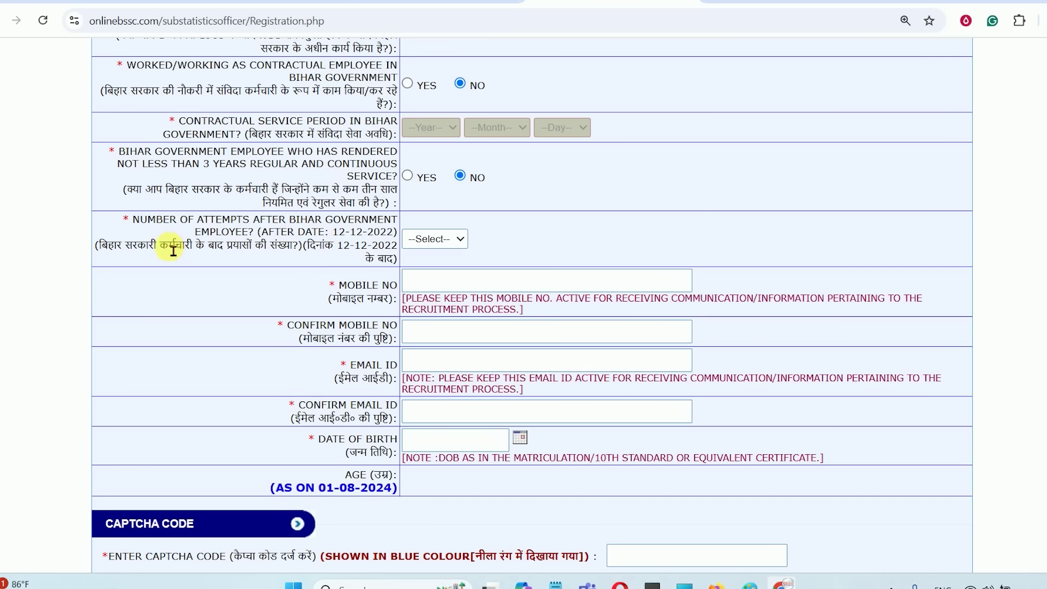
left_click_drag(220, 246, 311, 250)
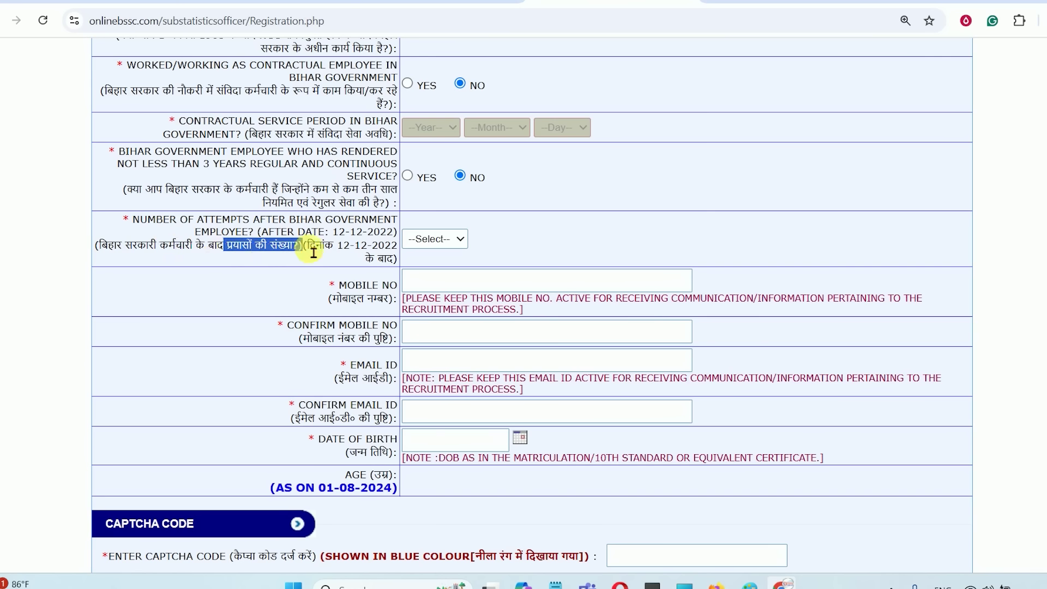
left_click(314, 252)
left_click_drag(233, 246, 297, 251)
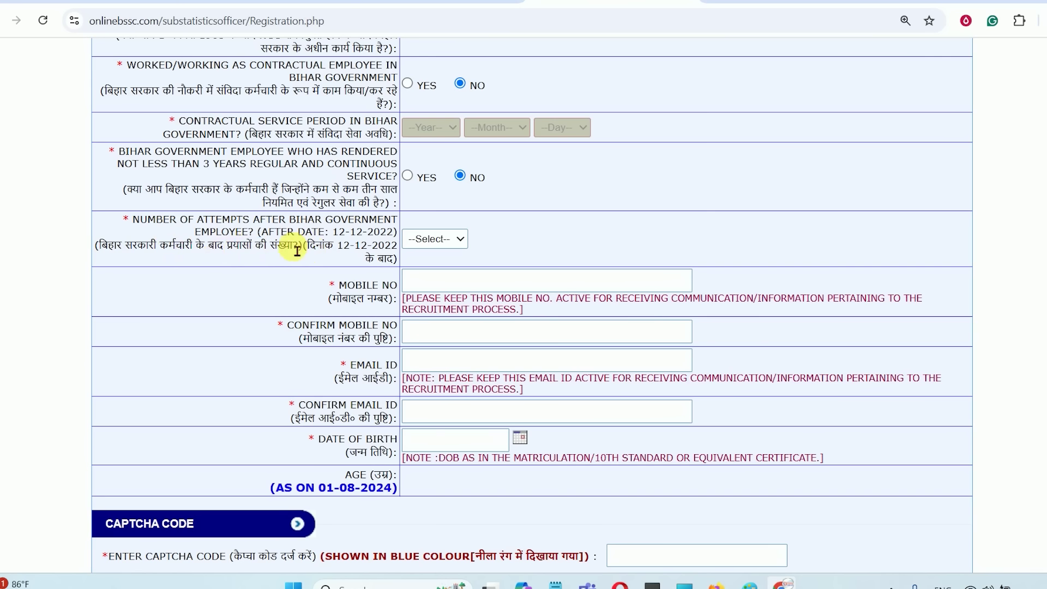
left_click_drag(306, 245, 378, 246)
left_click(435, 239)
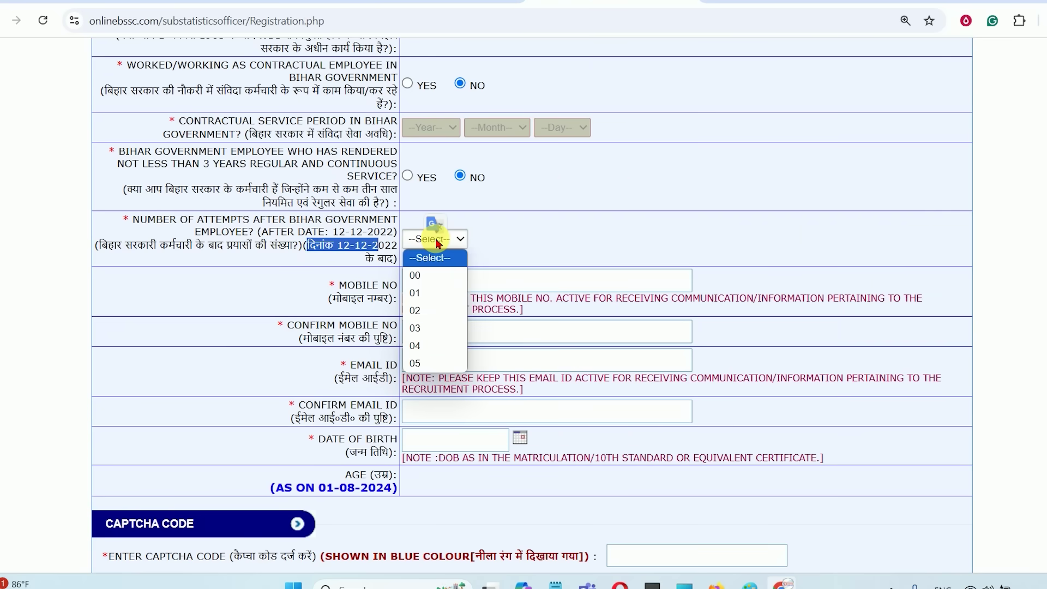
left_click(429, 311)
- Change the number of attempts after becoming a Bihar Government employee to 00
left_click(274, 246)
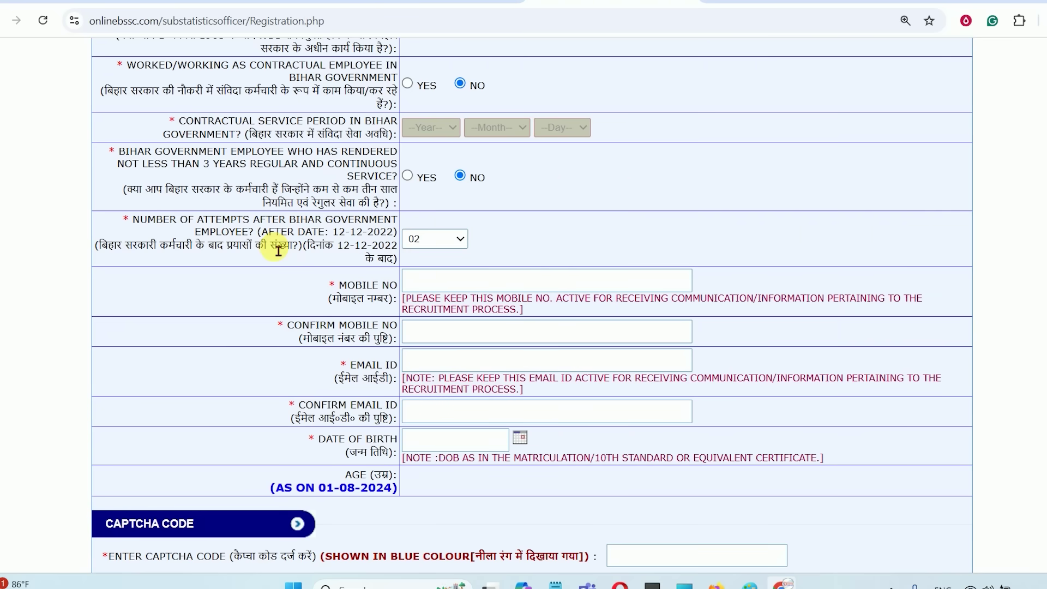
left_click_drag(184, 233, 346, 241)
left_click(352, 245)
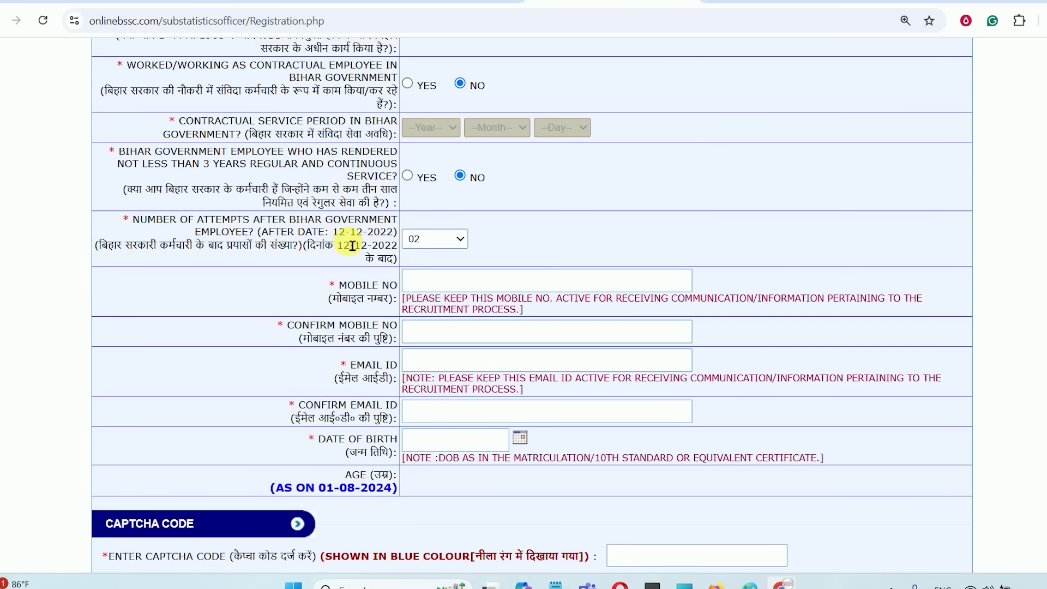
left_click(429, 238)
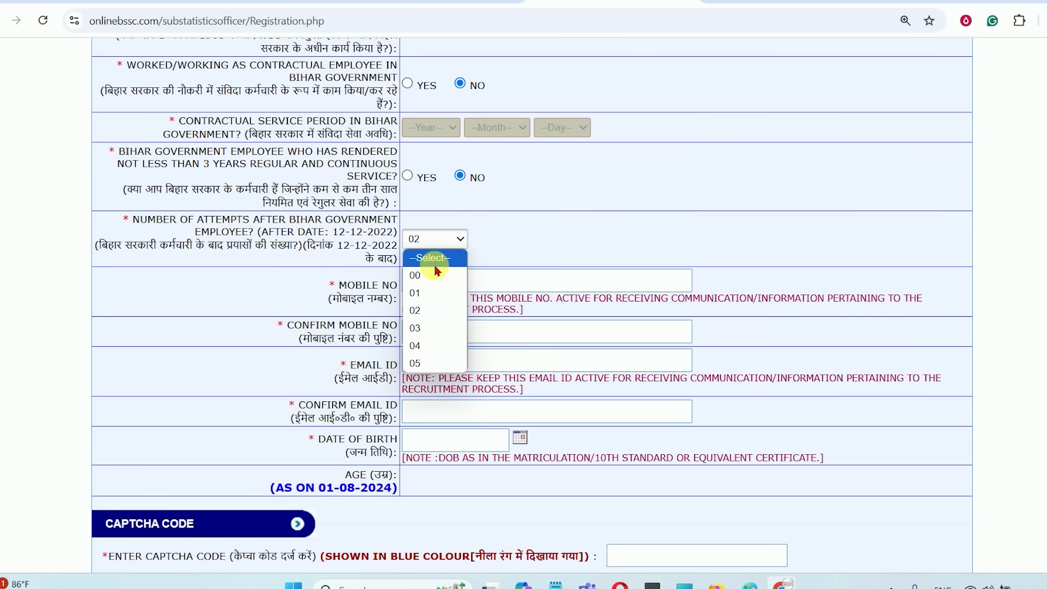
left_click(433, 275)
- Enter the applicant's date of birth by choosing its year, month and day in the calendar
scroll(442, 286, "down", 1)
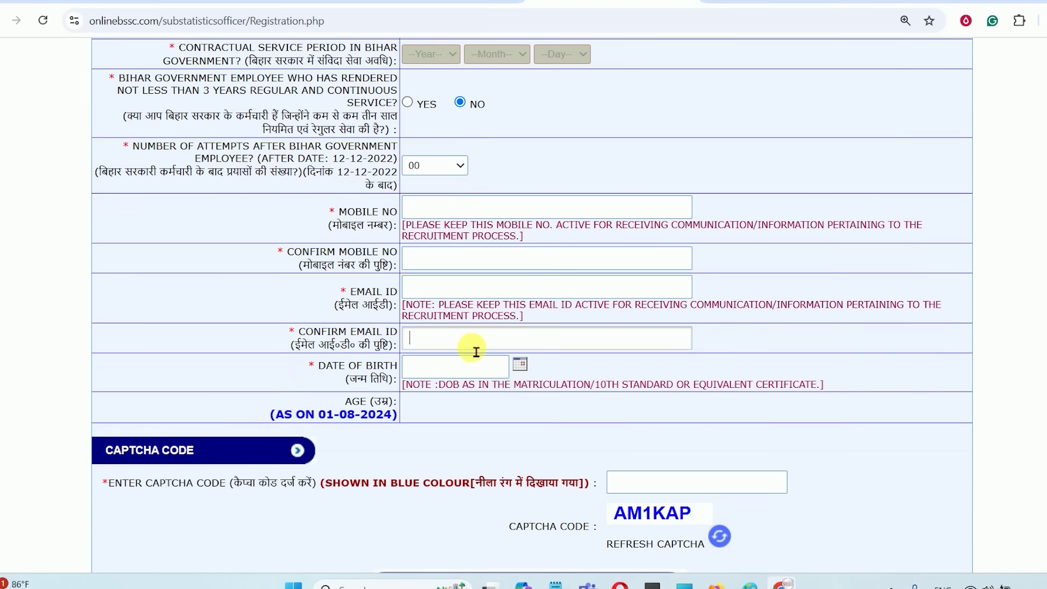
scroll(535, 346, "down", 1)
left_click(519, 293)
left_click(690, 138)
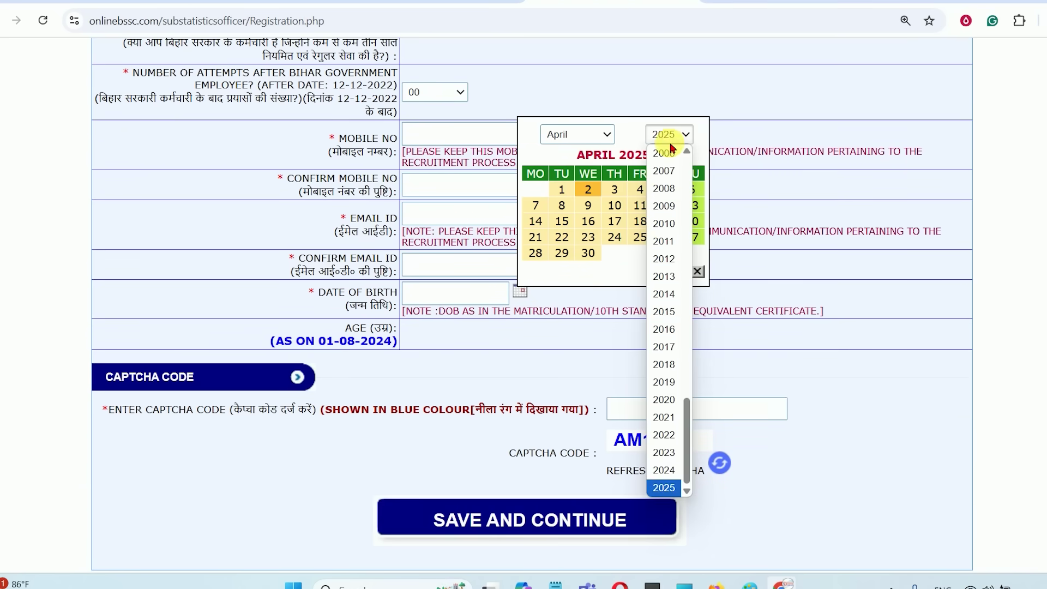
scroll(723, 273, "up", 5)
scroll(724, 272, "down", 3)
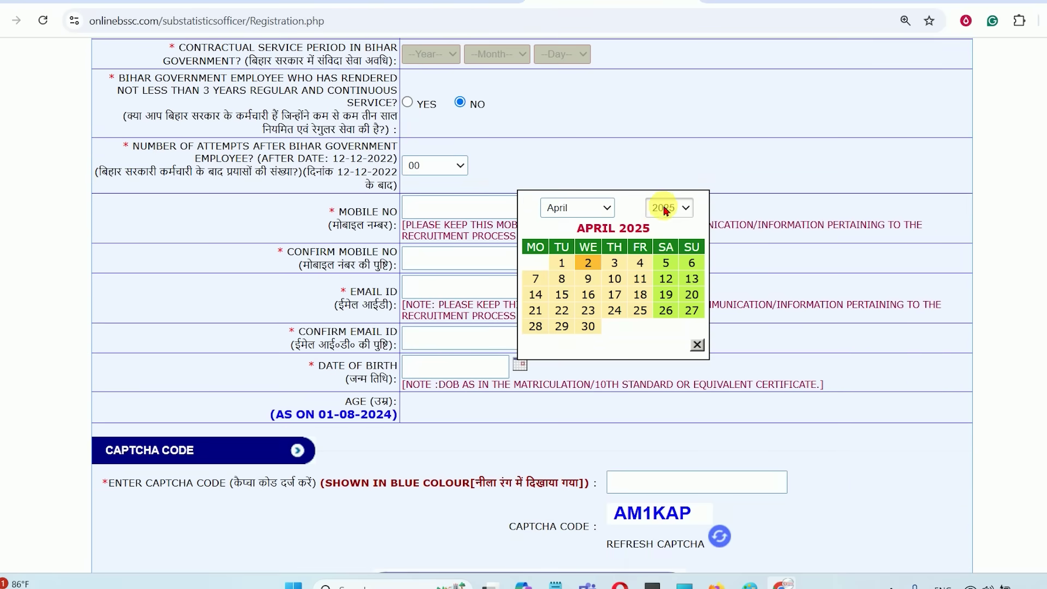
left_click(668, 207)
scroll(669, 355, "up", 5)
left_click(664, 414)
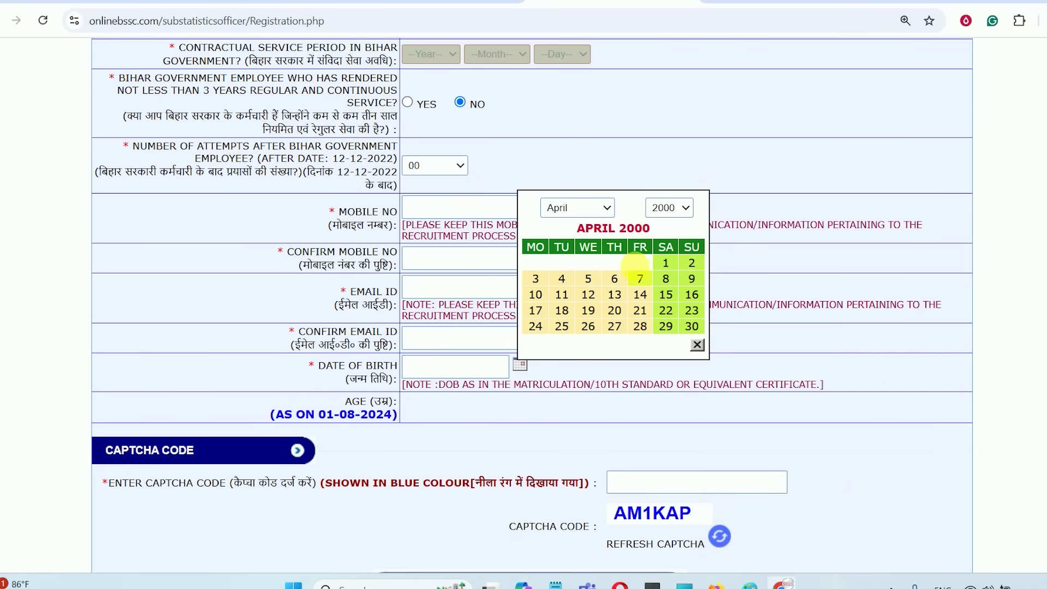
left_click(577, 208)
left_click(562, 249)
left_click(667, 264)
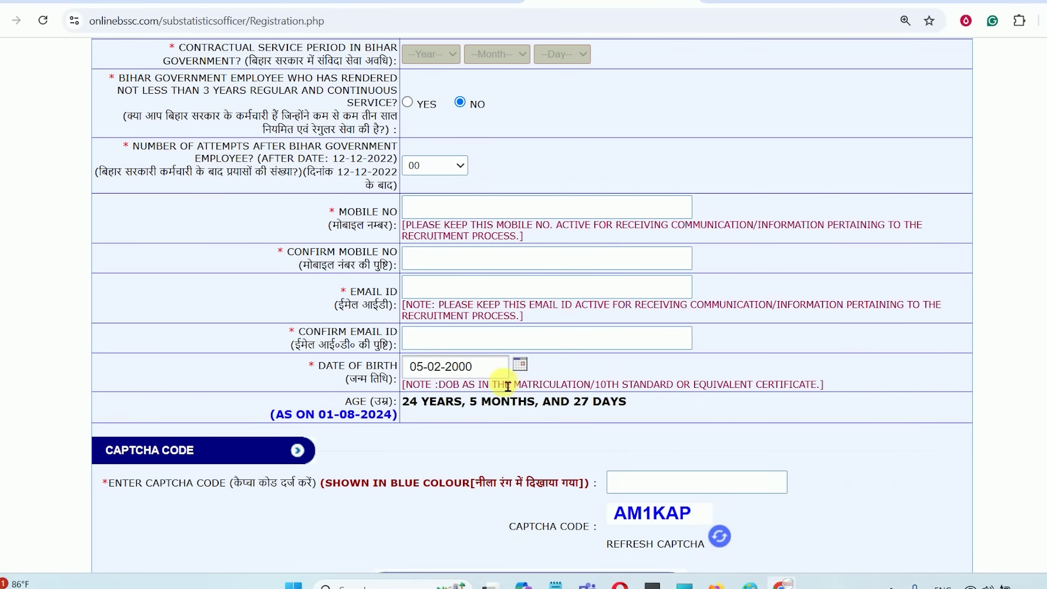
- Check the age calculated from the date of birth as on 01-08-2024
scroll(491, 385, "down", 1)
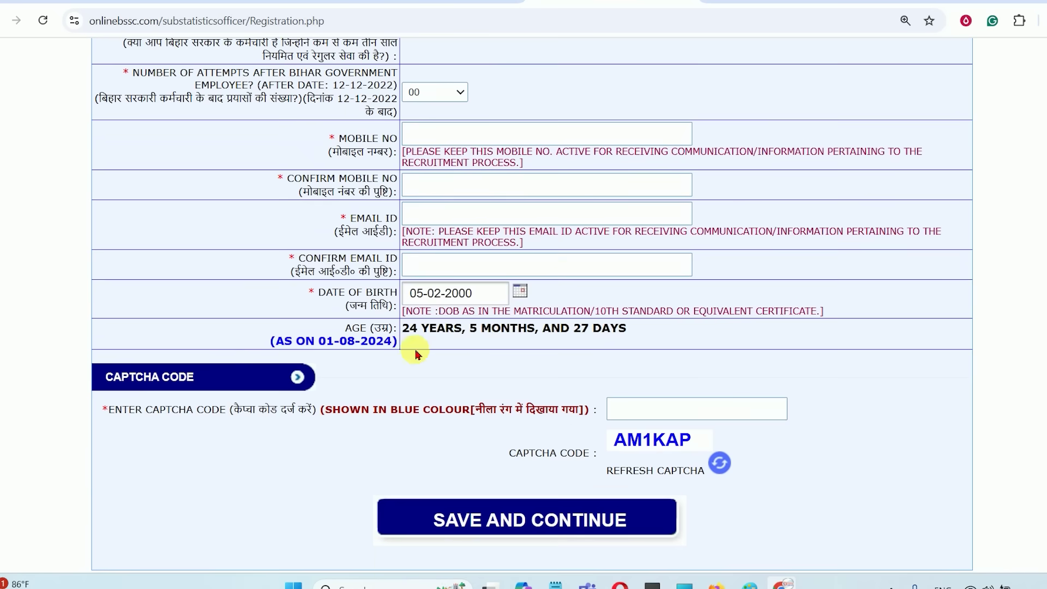
left_click_drag(348, 334, 552, 327)
left_click(353, 347)
left_click_drag(352, 347, 393, 346)
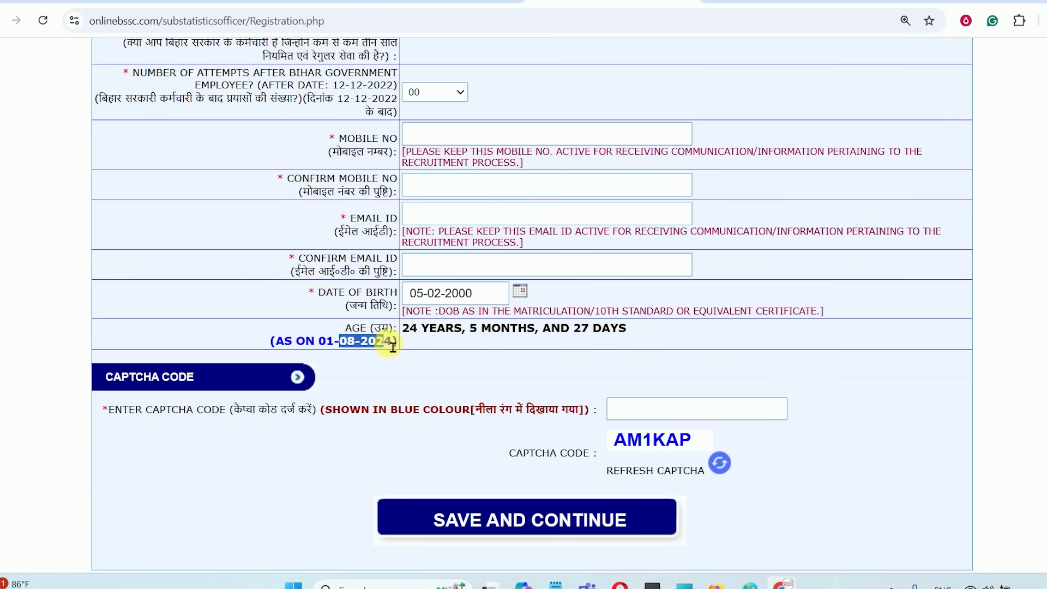
- Go to the captcha code entry, then save the registration form and continue
left_click(680, 410)
scroll(556, 436, "down", 1)
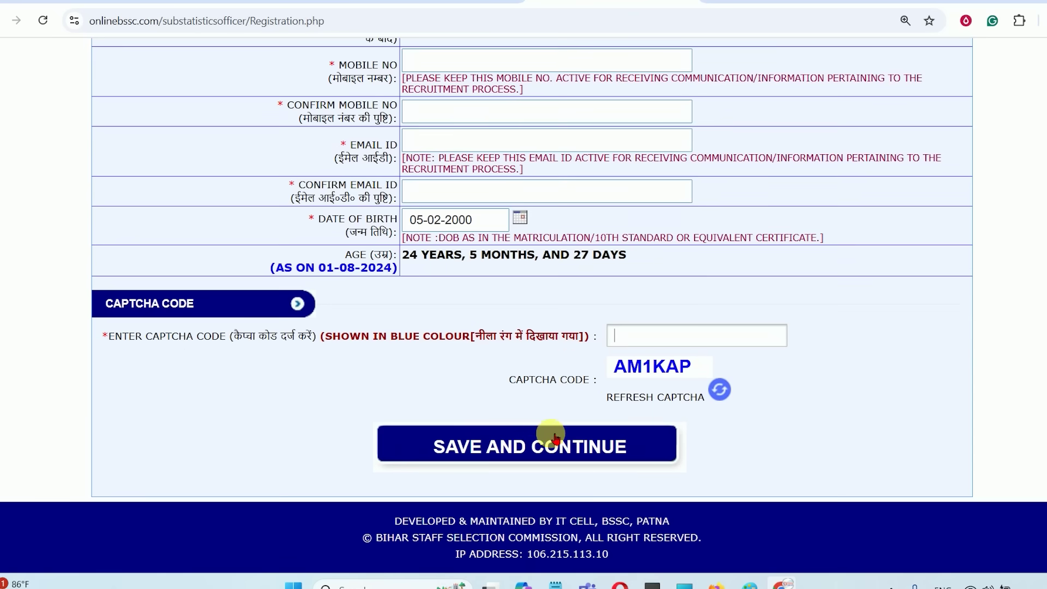
left_click(544, 439)
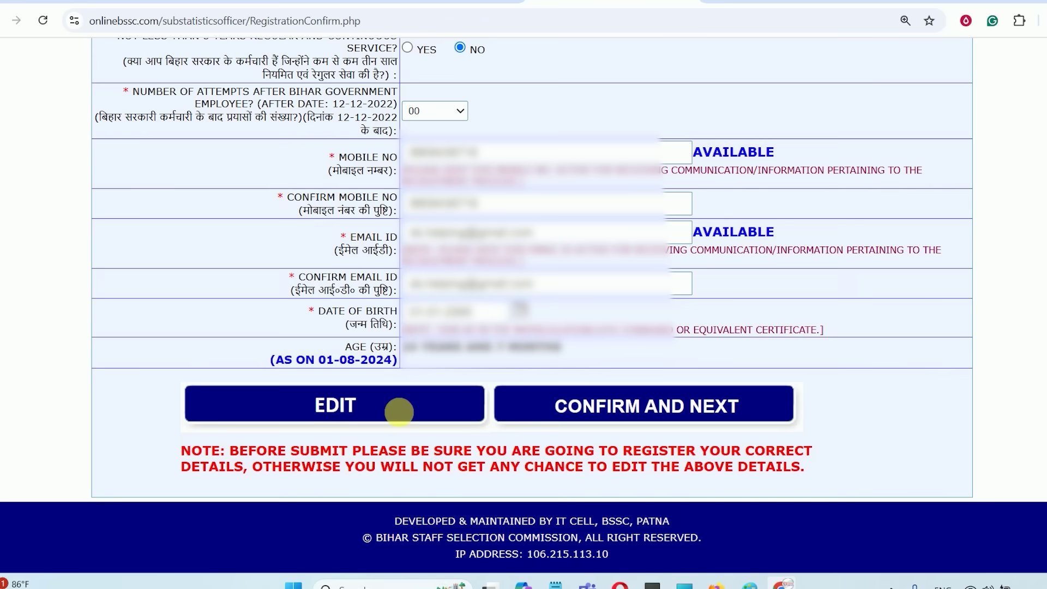
- Confirm the registration details and accept that personal details cannot be edited after submission
left_click(675, 416)
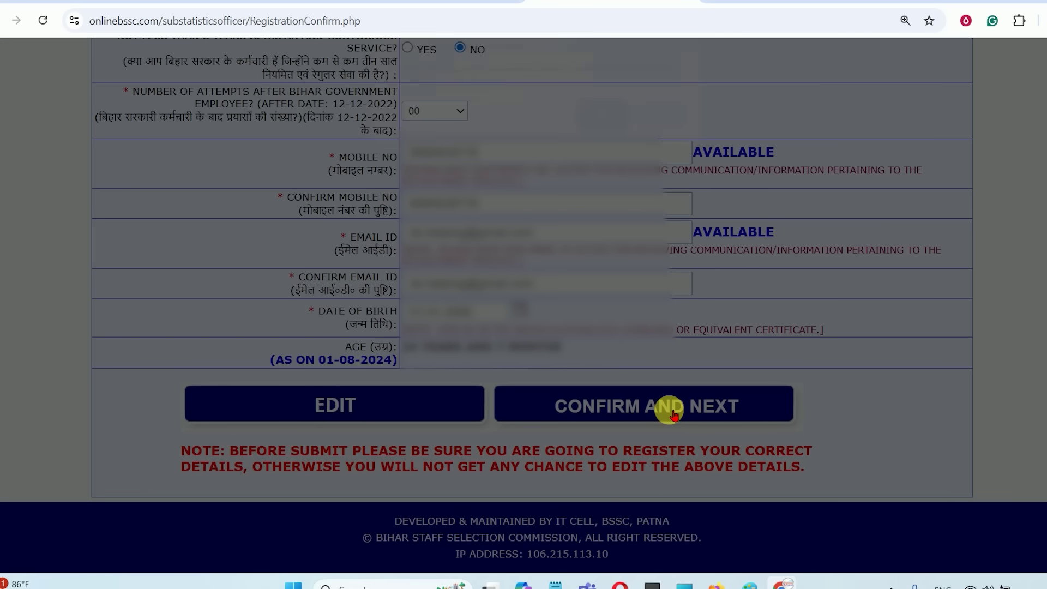
left_click_drag(446, 82, 559, 96)
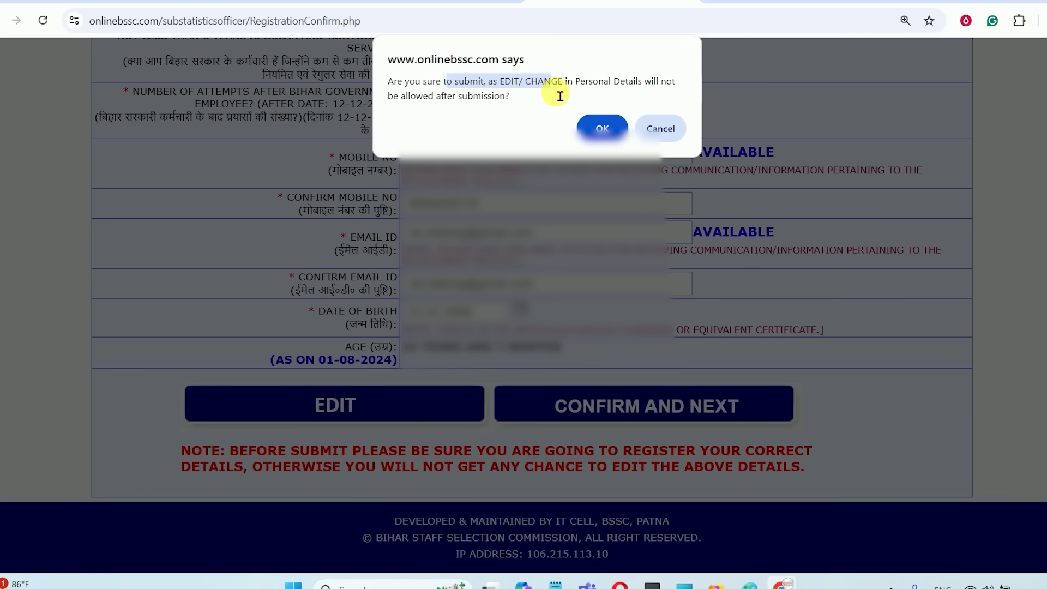
left_click(589, 136)
- Read the notice about the registration number and password and examine the issued credentials
left_click_drag(384, 304, 508, 331)
left_click_drag(408, 325, 625, 325)
left_click(626, 325)
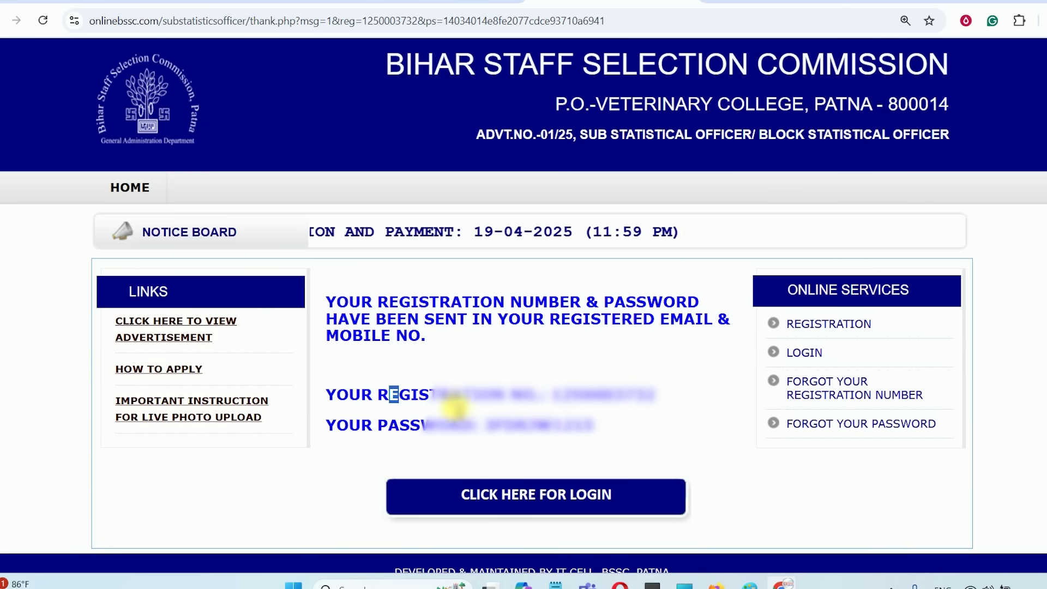
left_click_drag(389, 395, 518, 395)
left_click(417, 440)
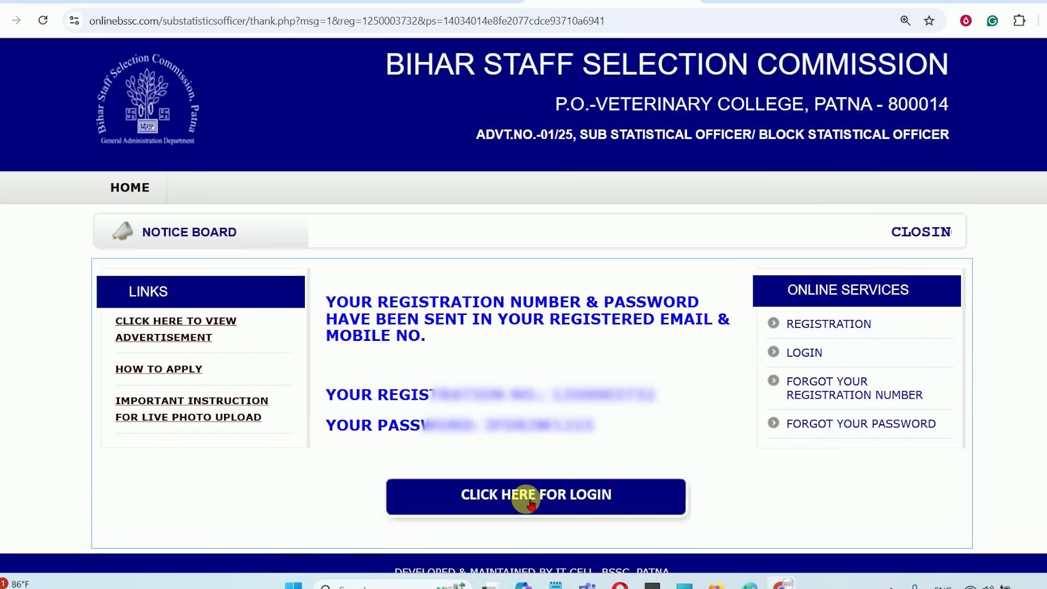
- Proceed to the login page and go to the password entry
left_click(580, 501)
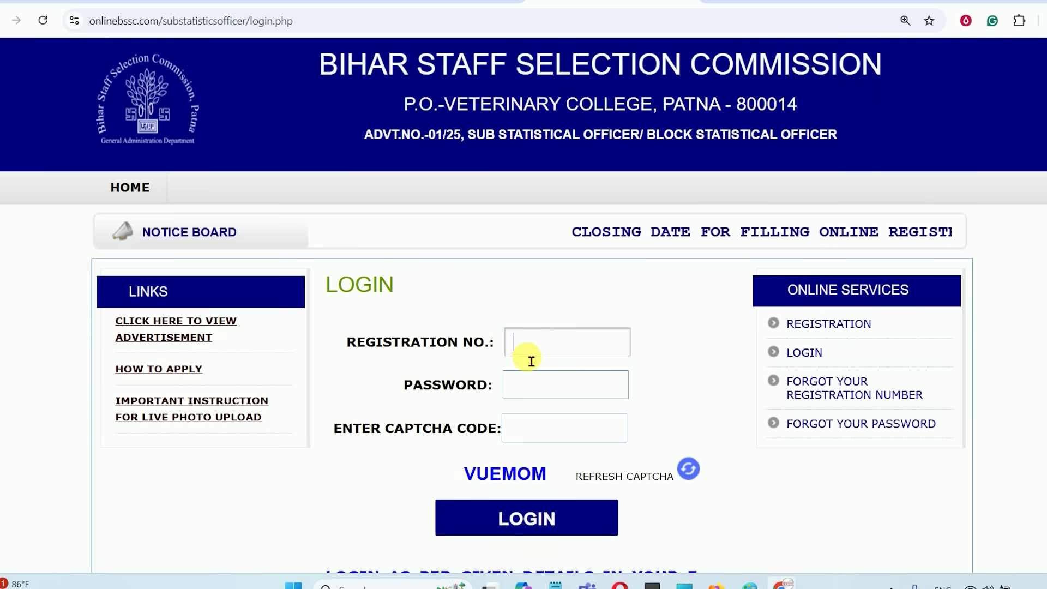
left_click(568, 386)
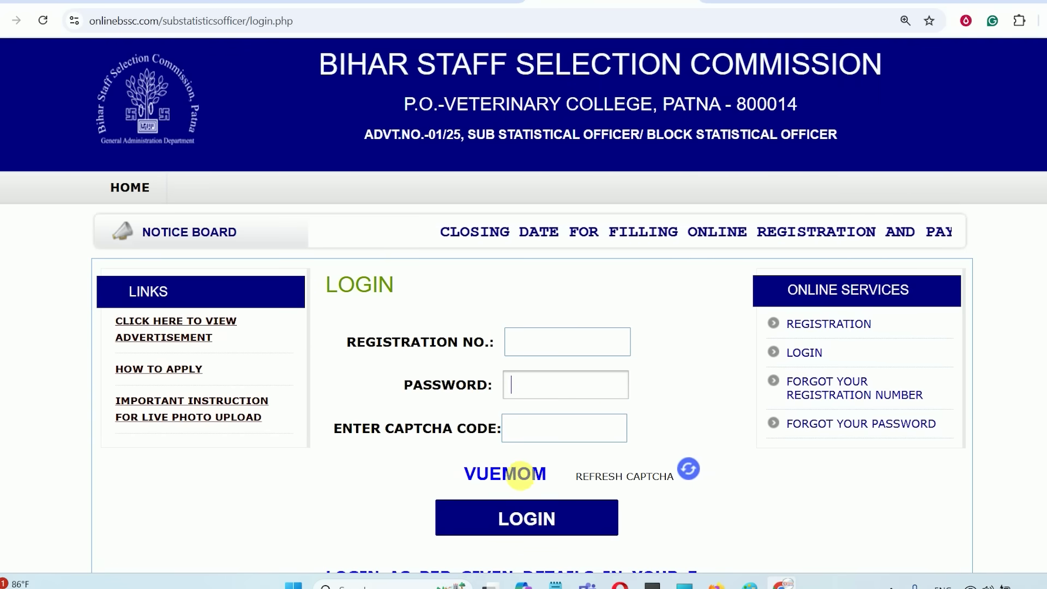
scroll(434, 428, "down", 1)
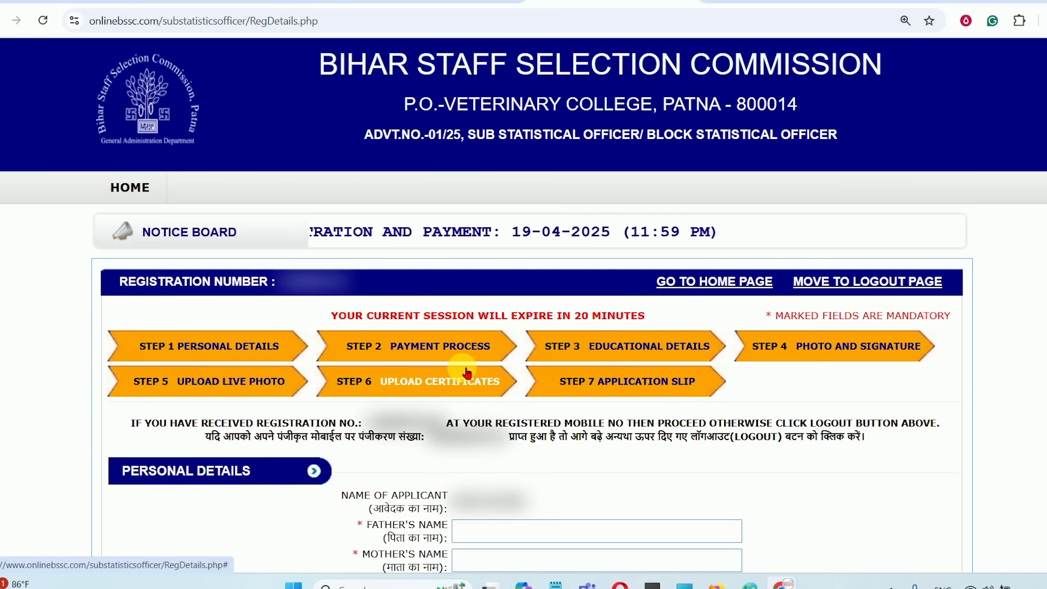
- In the Personal Details section, set the issue date of the domicile certificate to 02-02-2024
scroll(523, 305, "down", 1)
scroll(523, 306, "down", 6)
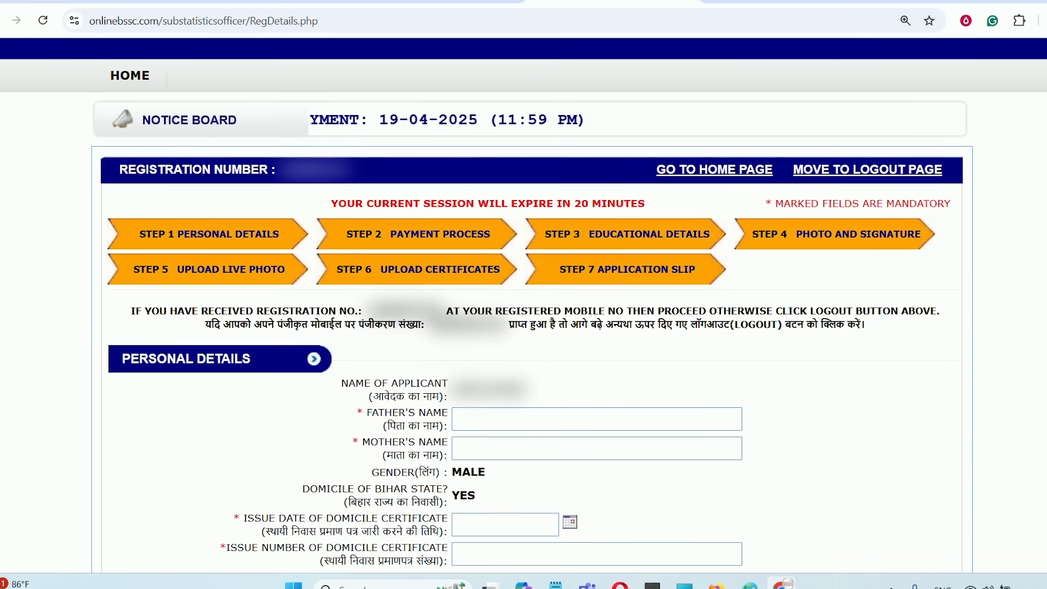
scroll(713, 187, "down", 1)
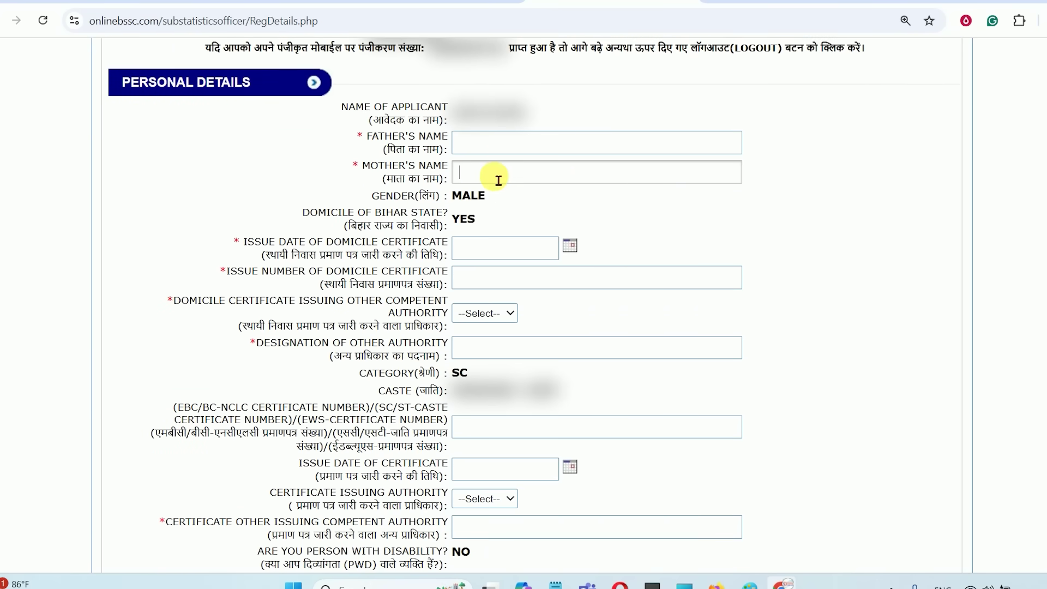
left_click_drag(318, 243, 428, 244)
left_click(371, 254)
left_click(427, 252)
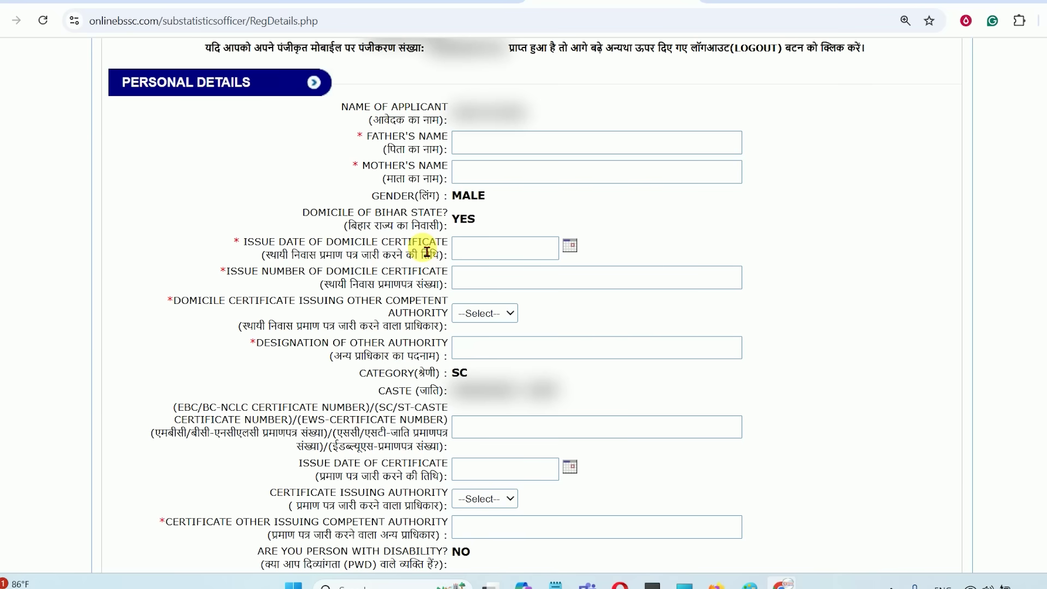
left_click(570, 246)
left_click(627, 86)
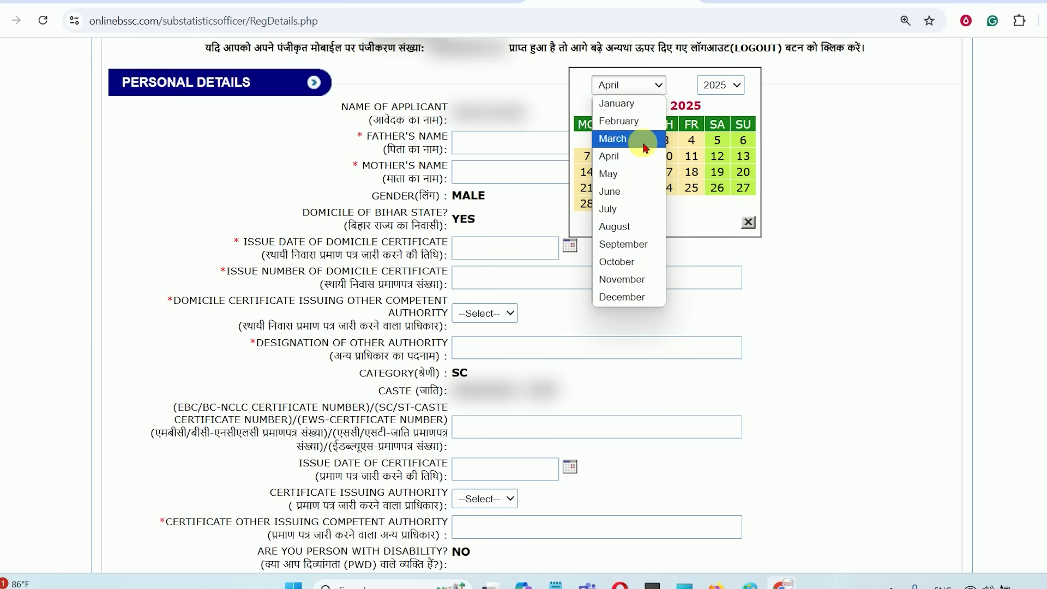
left_click(619, 121)
left_click(718, 87)
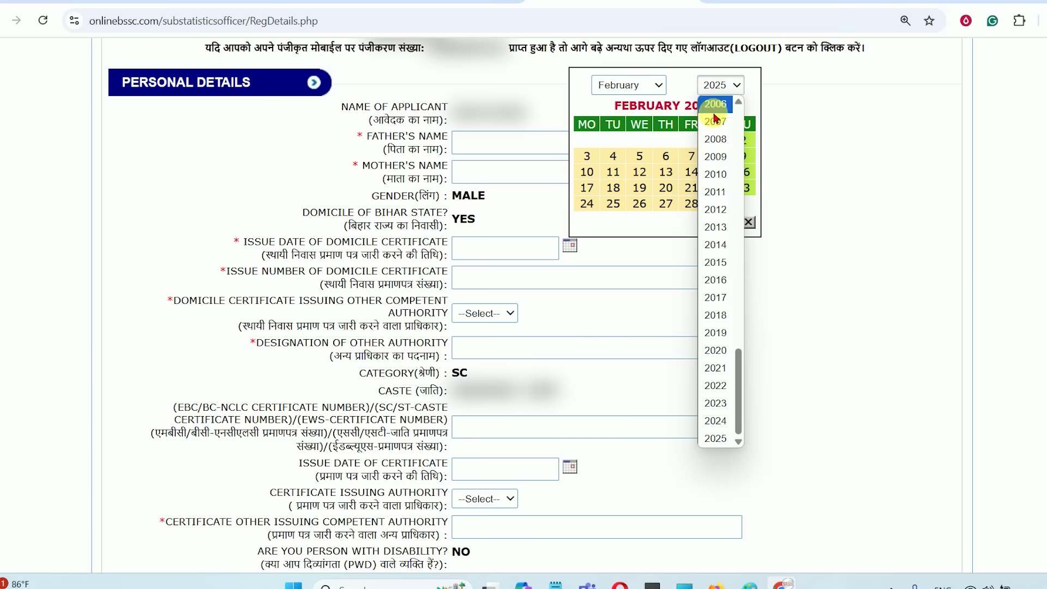
left_click(716, 420)
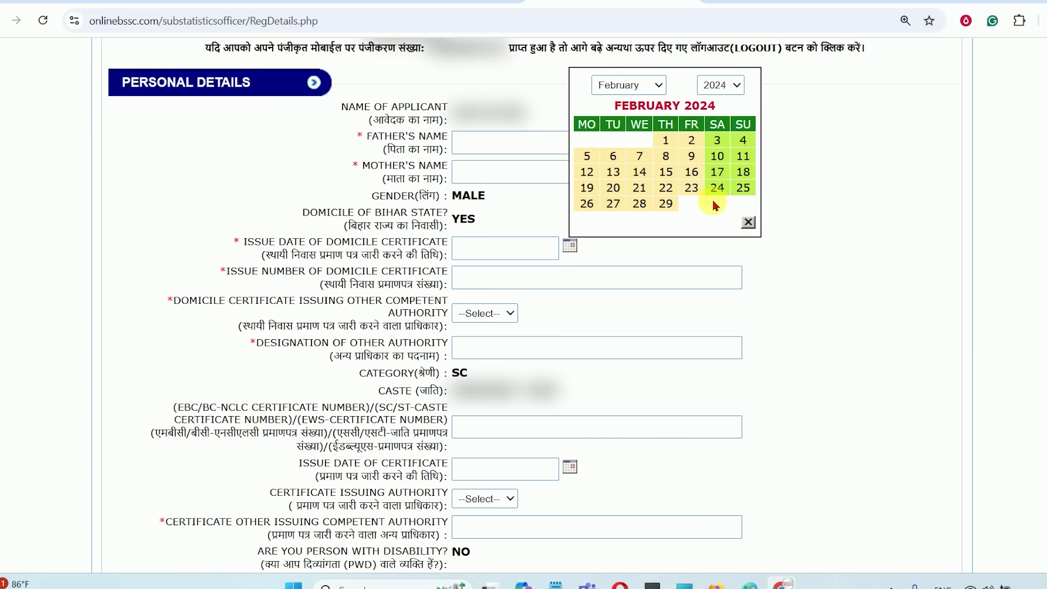
left_click(701, 143)
- Point out the domicile certificate's issue number field and choose RO as its issuing authority
left_click_drag(387, 273, 505, 273)
left_click(508, 280)
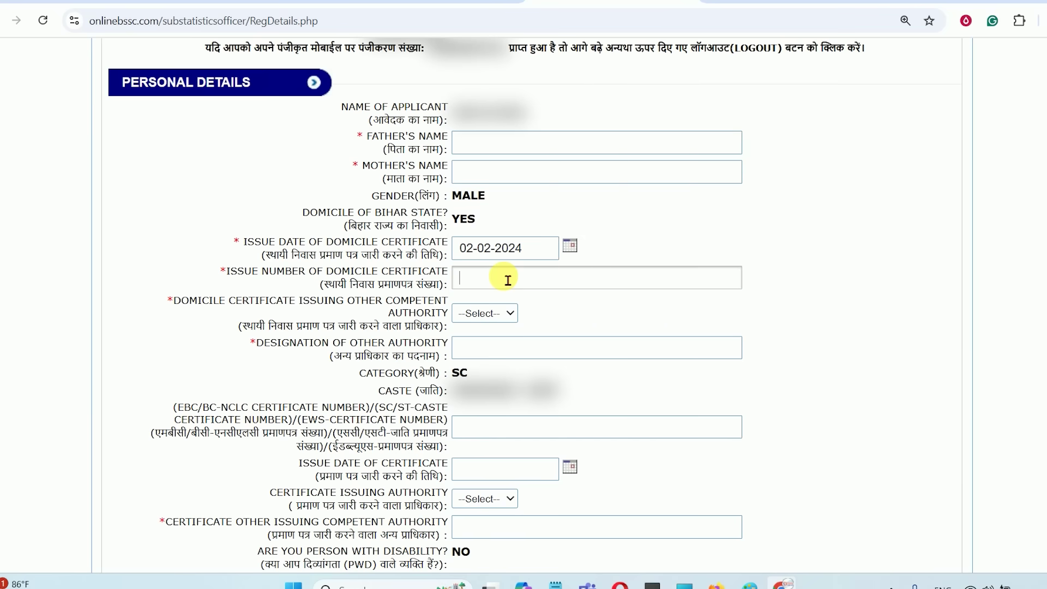
left_click_drag(275, 300, 428, 299)
left_click(475, 312)
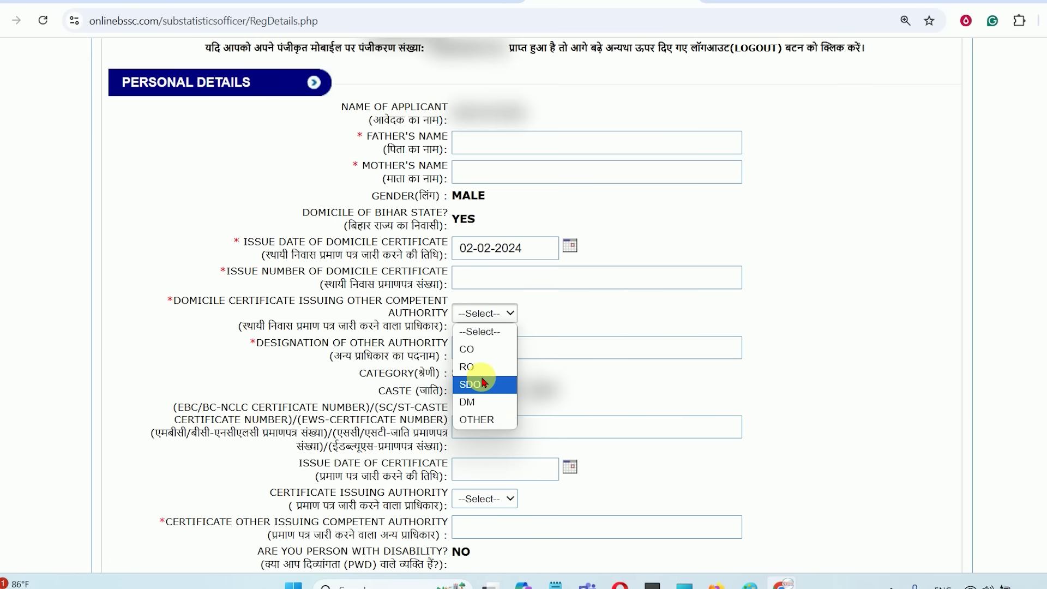
left_click(468, 366)
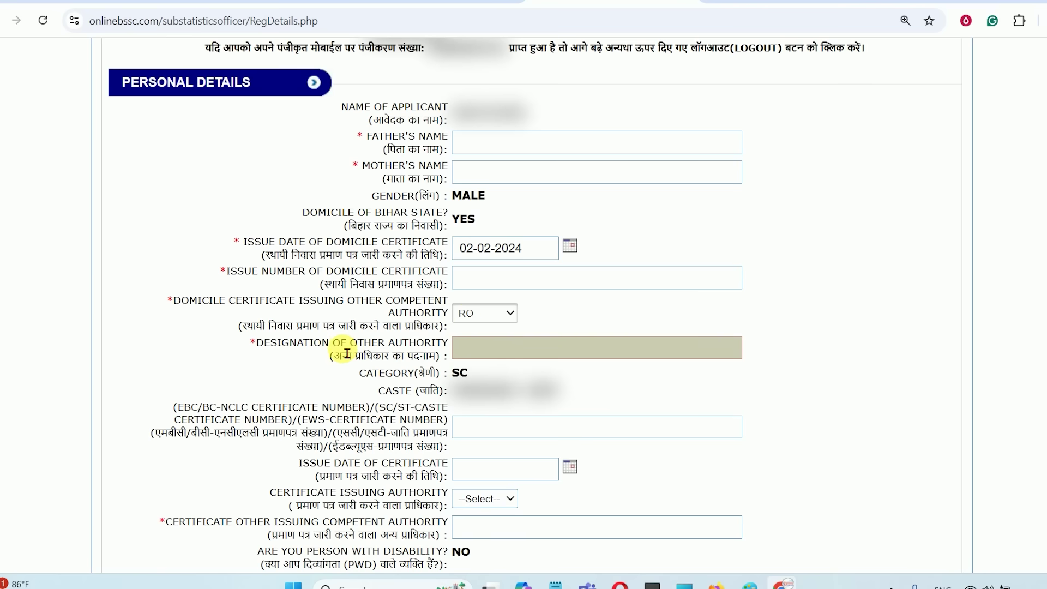
- Switch the domicile certificate's issuing authority to OTHER to check the designation field, and set it back to RO
left_click_drag(342, 346, 408, 345)
left_click(481, 349)
left_click(483, 314)
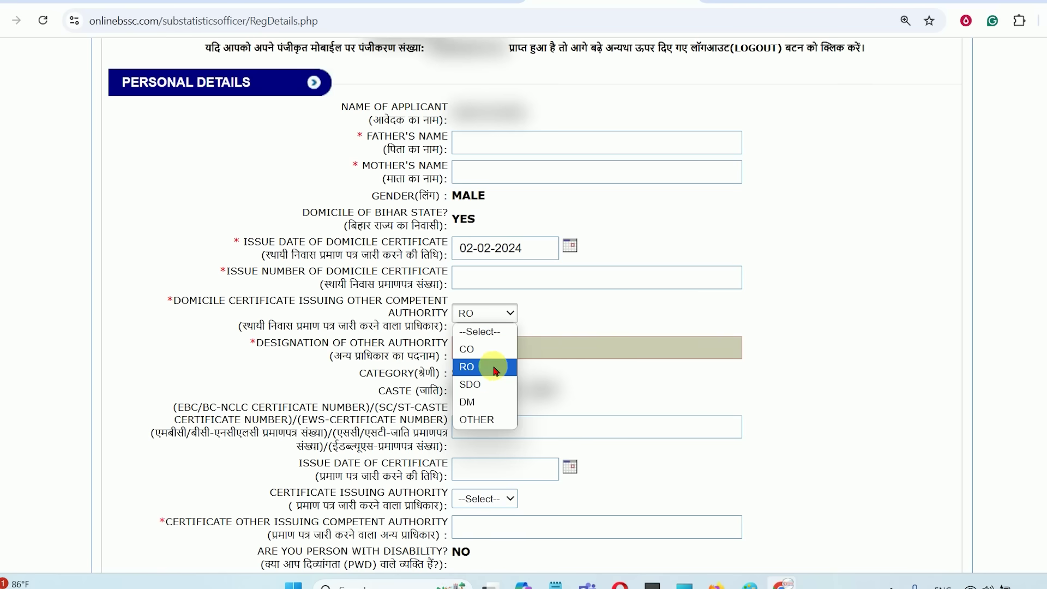
left_click(480, 420)
left_click(489, 321)
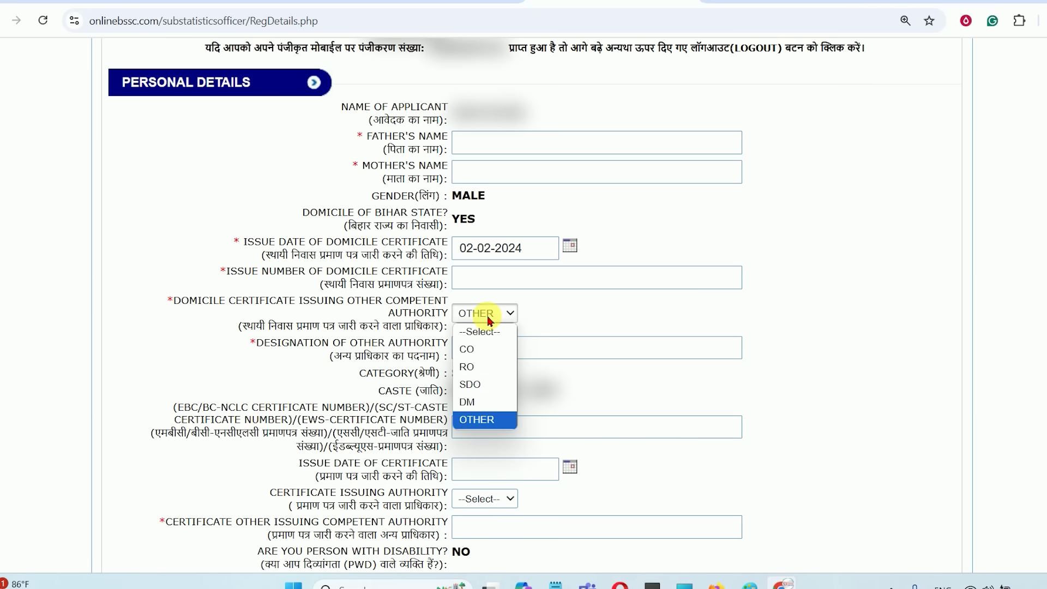
left_click(478, 367)
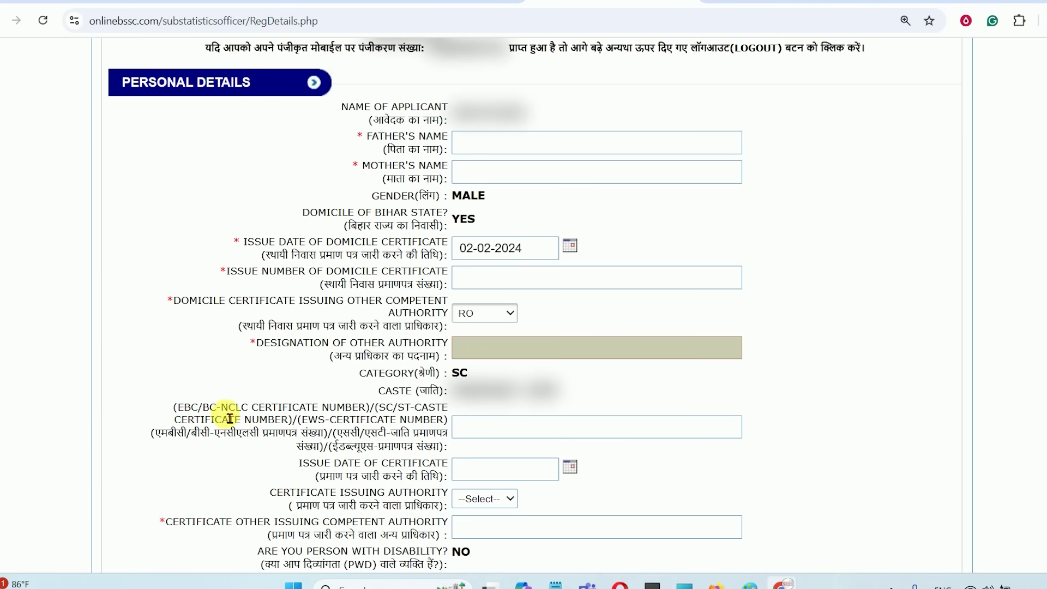
- Examine which EBC/BC-NCLC, SC/ST caste or EWS certificate number the certificate number field asks for
left_click_drag(174, 408, 362, 408)
left_click(368, 416)
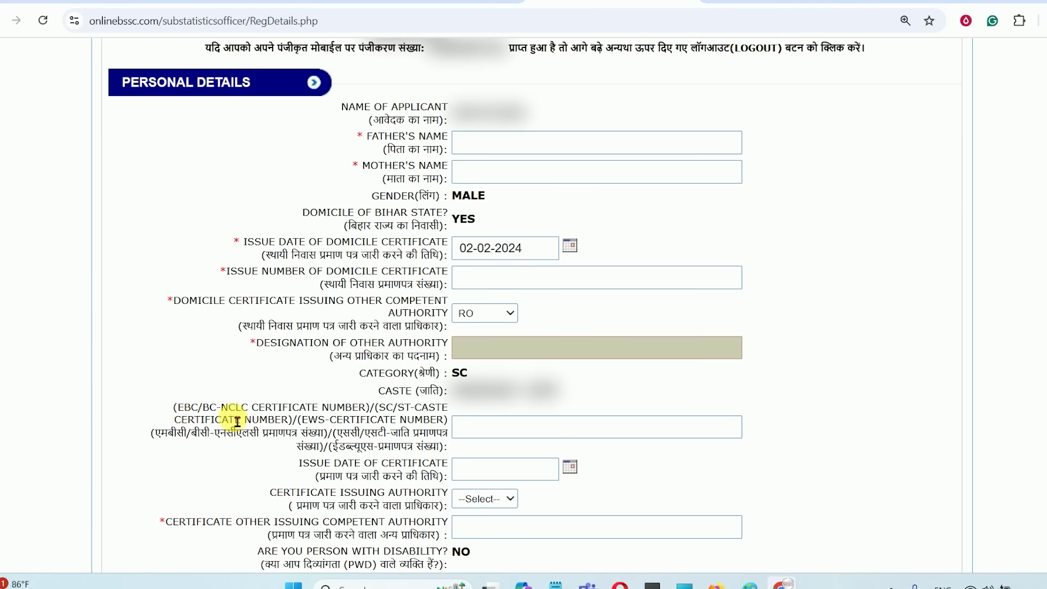
scroll(391, 160, "down", 5)
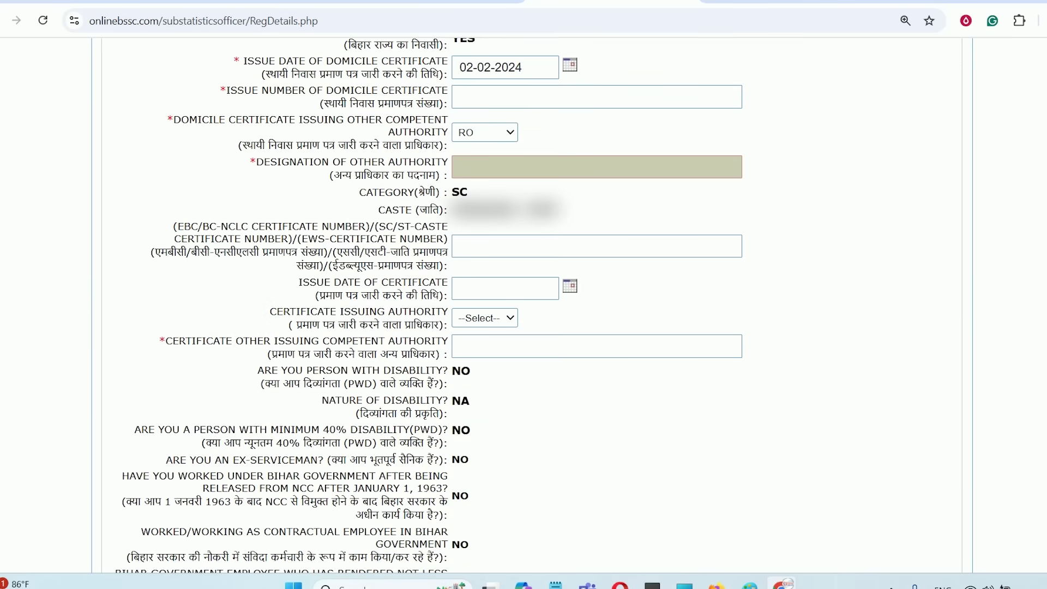
left_click_drag(391, 159, 435, 168)
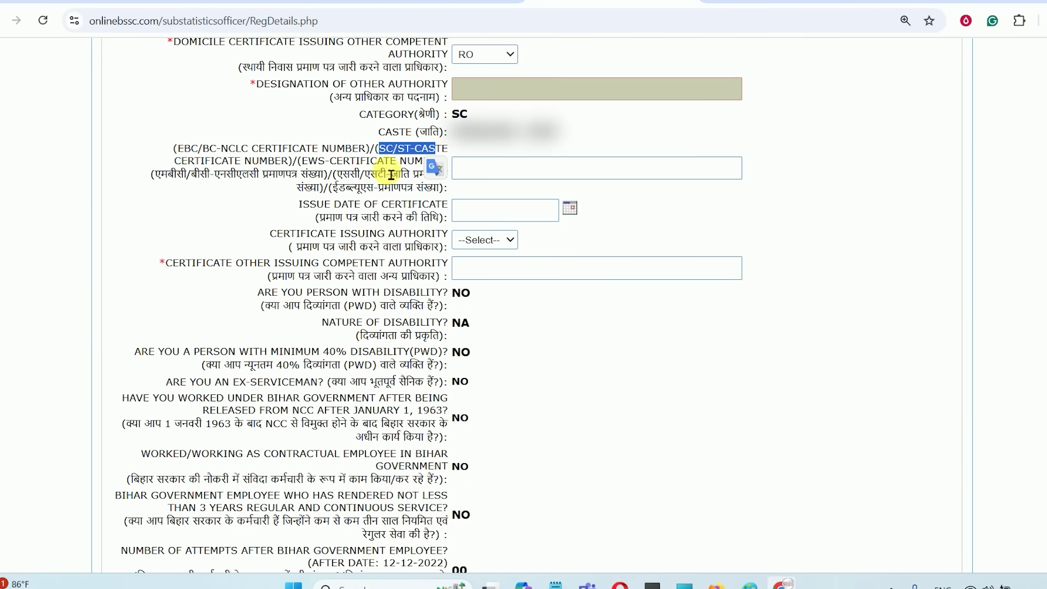
left_click_drag(228, 161, 288, 161)
left_click(500, 172)
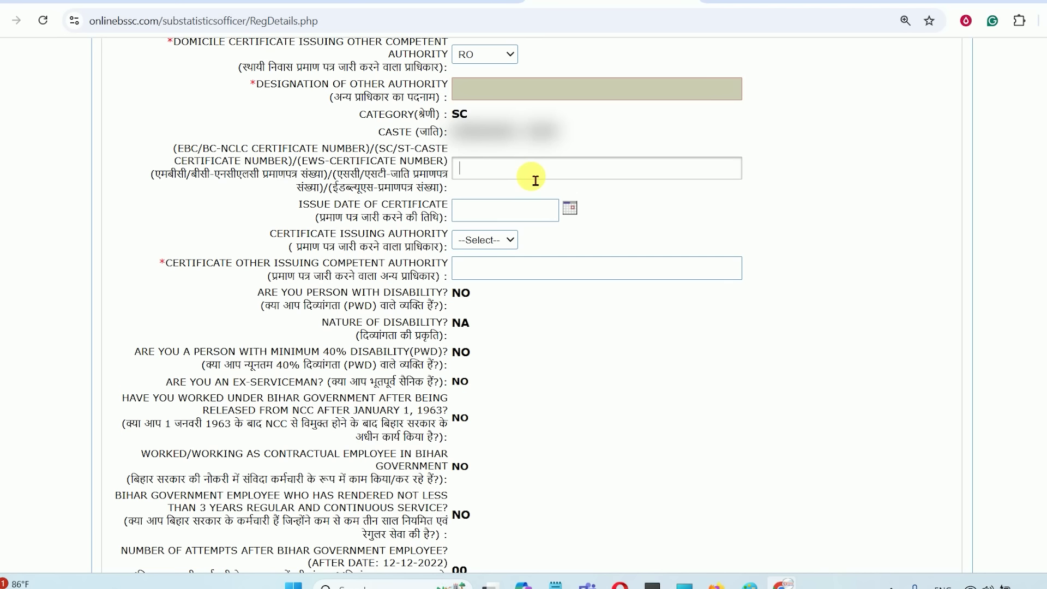
left_click_drag(252, 148, 378, 152)
left_click(377, 160)
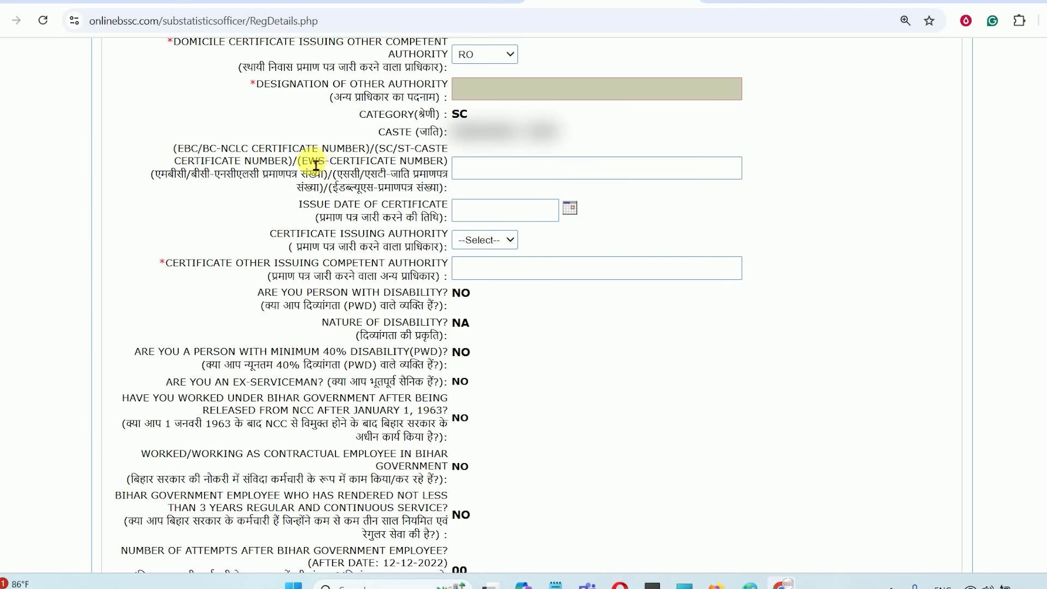
left_click_drag(315, 166, 464, 163)
left_click(481, 164)
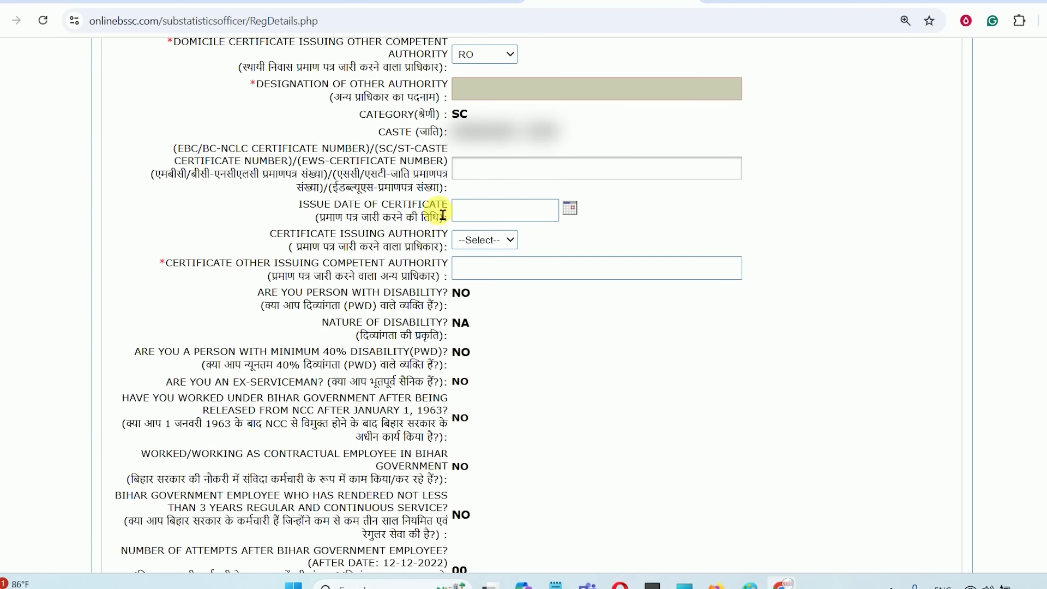
- Choose RO as the caste certificate's issuing authority and point out the certificate number label again
left_click(483, 240)
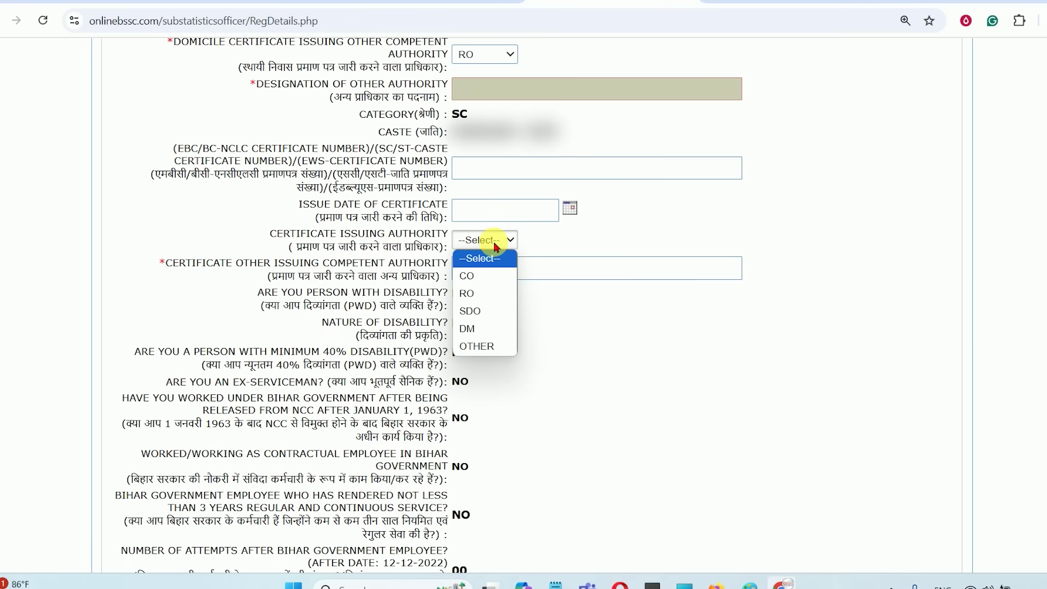
left_click(487, 294)
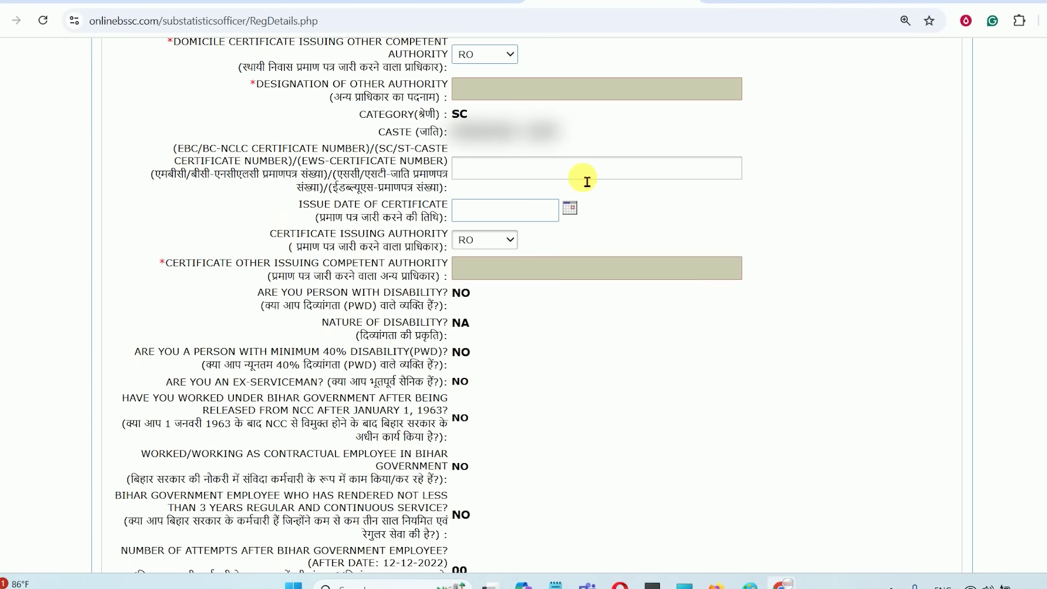
scroll(584, 175, "up", 1)
scroll(584, 178, "up", 1)
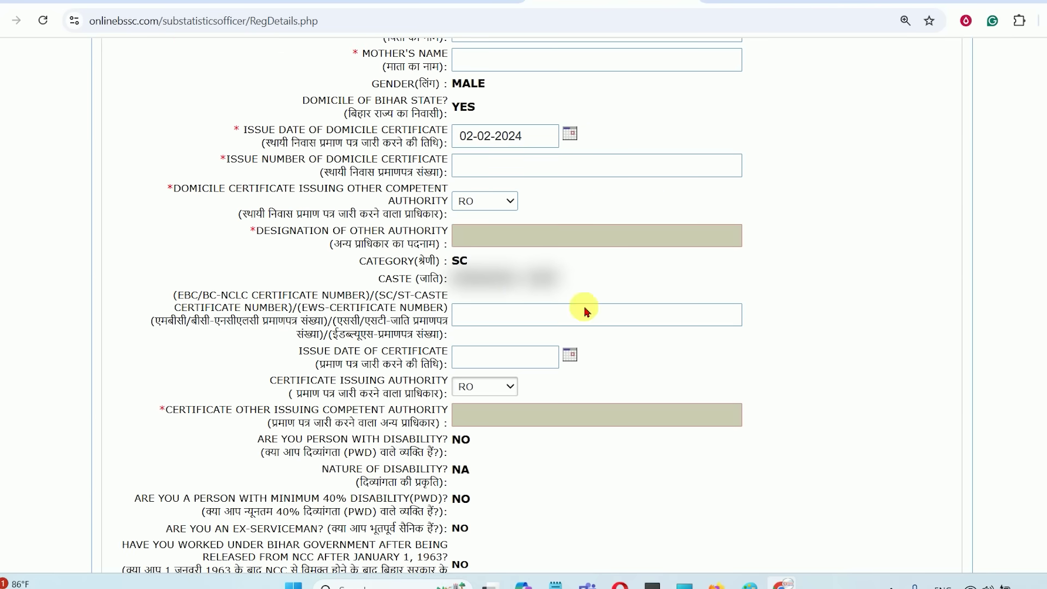
left_click_drag(228, 295, 421, 317)
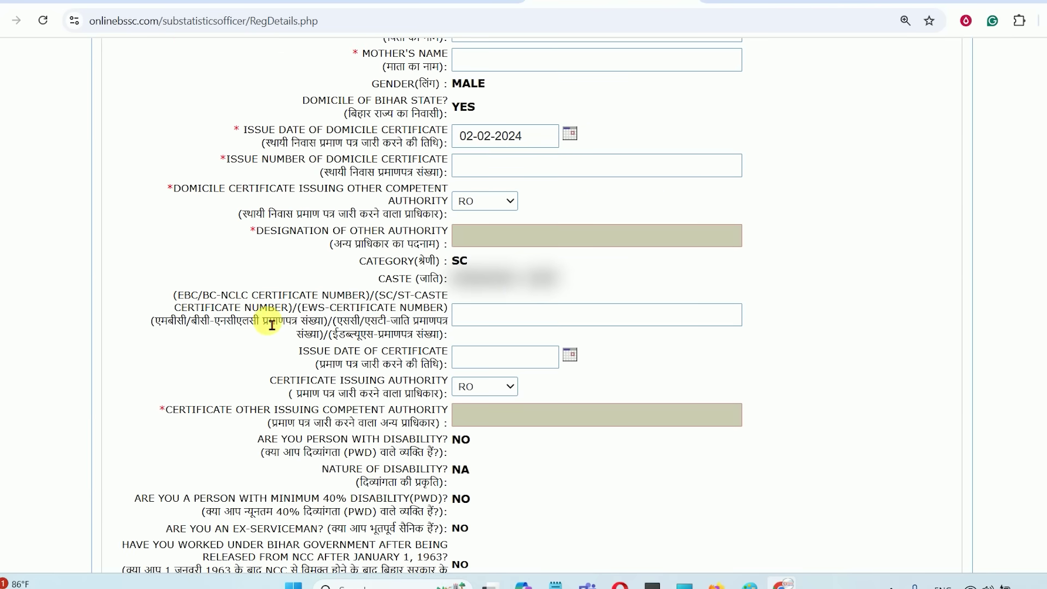
left_click_drag(194, 309, 285, 320)
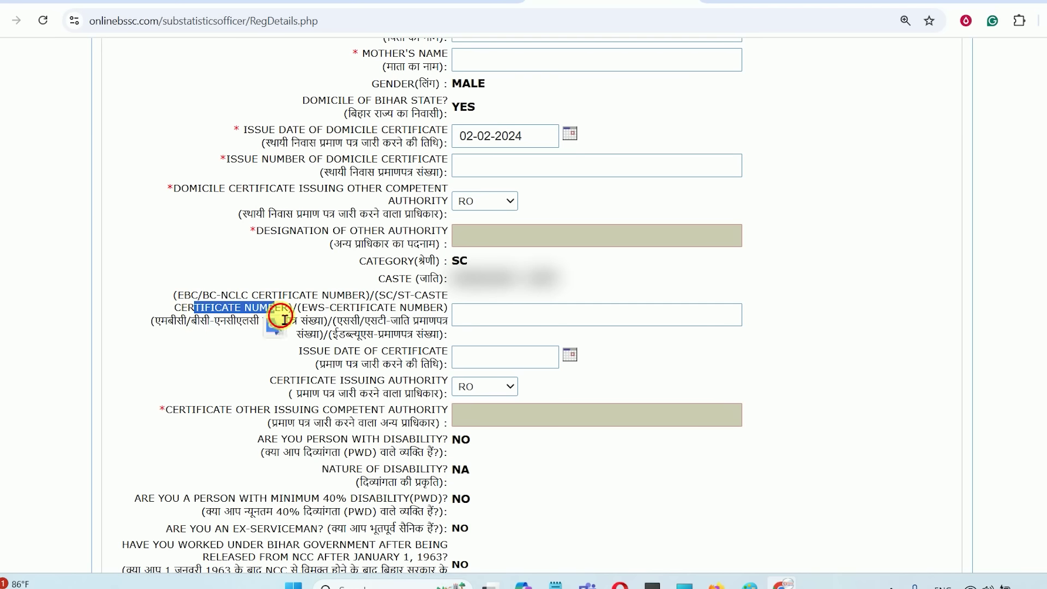
left_click(285, 320)
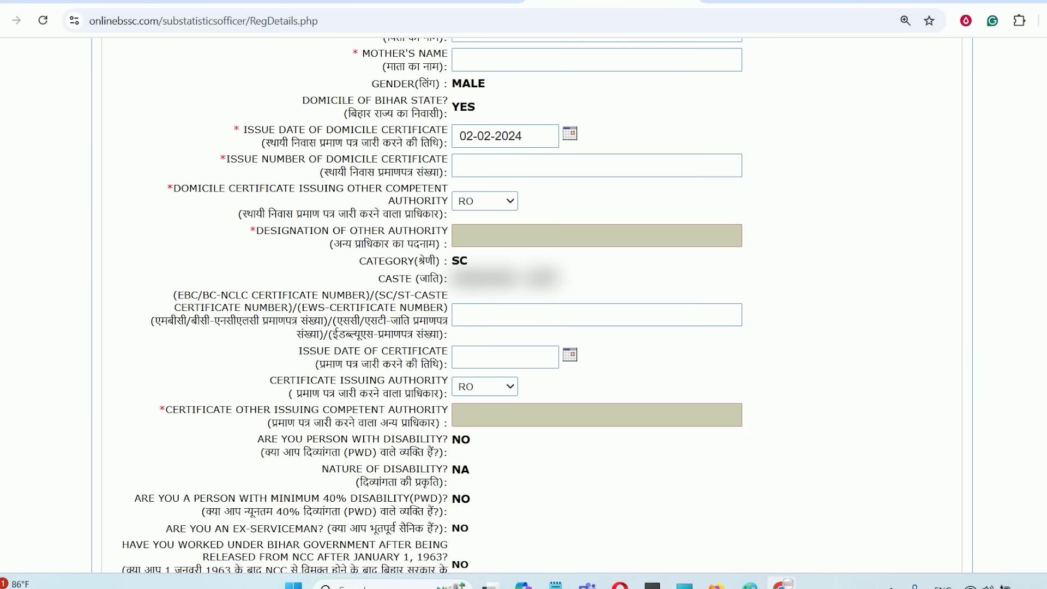
- Set ward of freedom fighter to NO, nationality to INDIAN and possession of an Aadhar card to YES
scroll(372, 194, "down", 6)
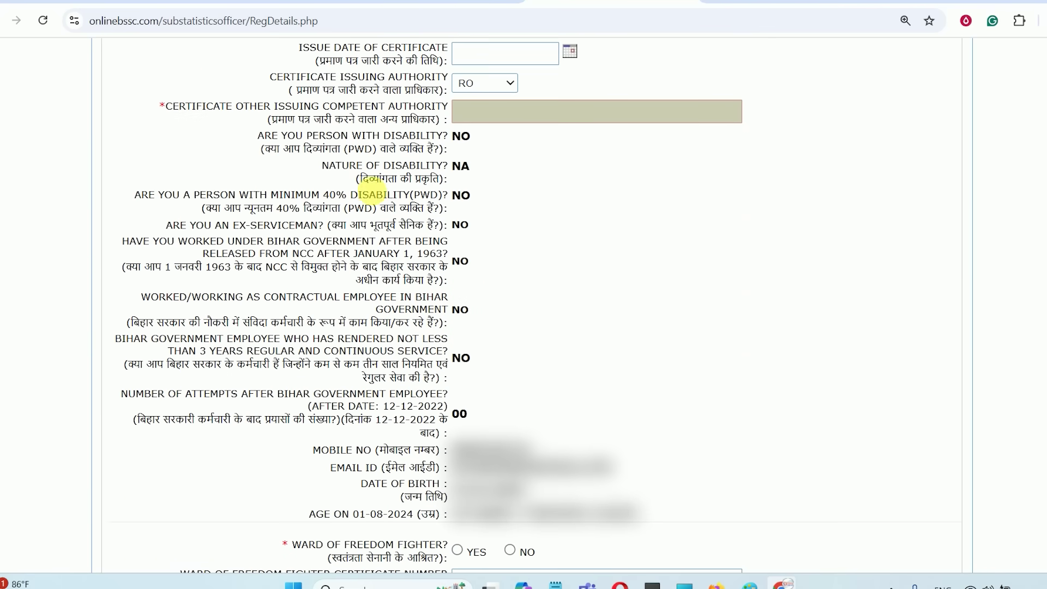
scroll(683, 298, "down", 6)
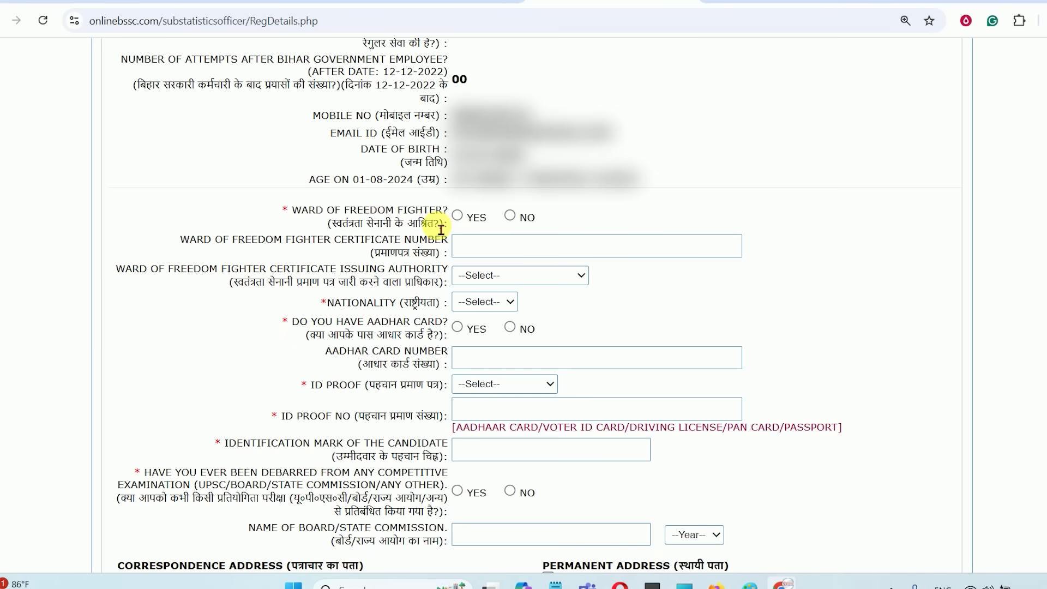
left_click(510, 216)
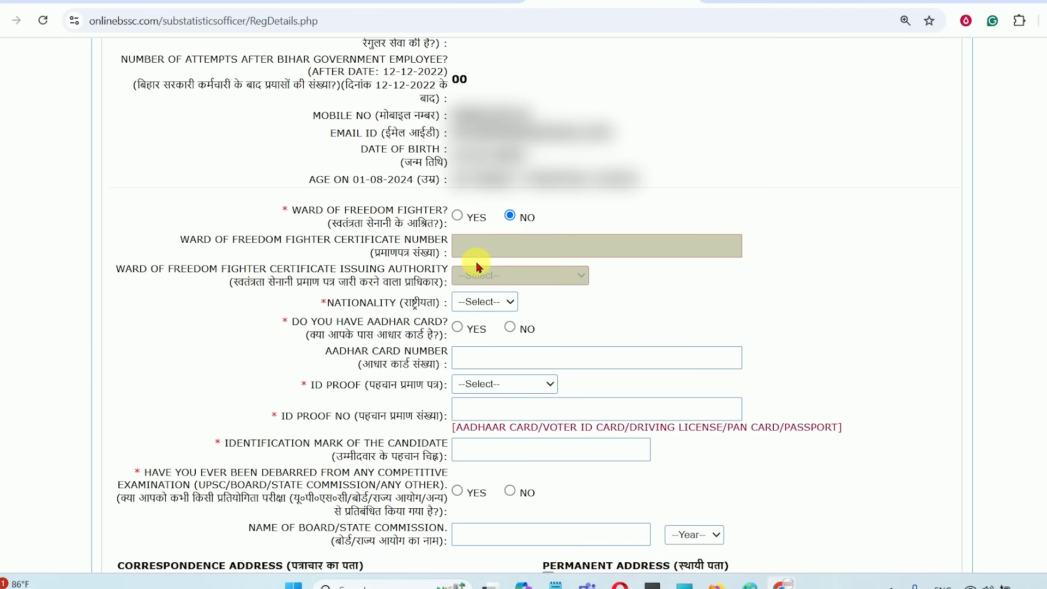
left_click(499, 302)
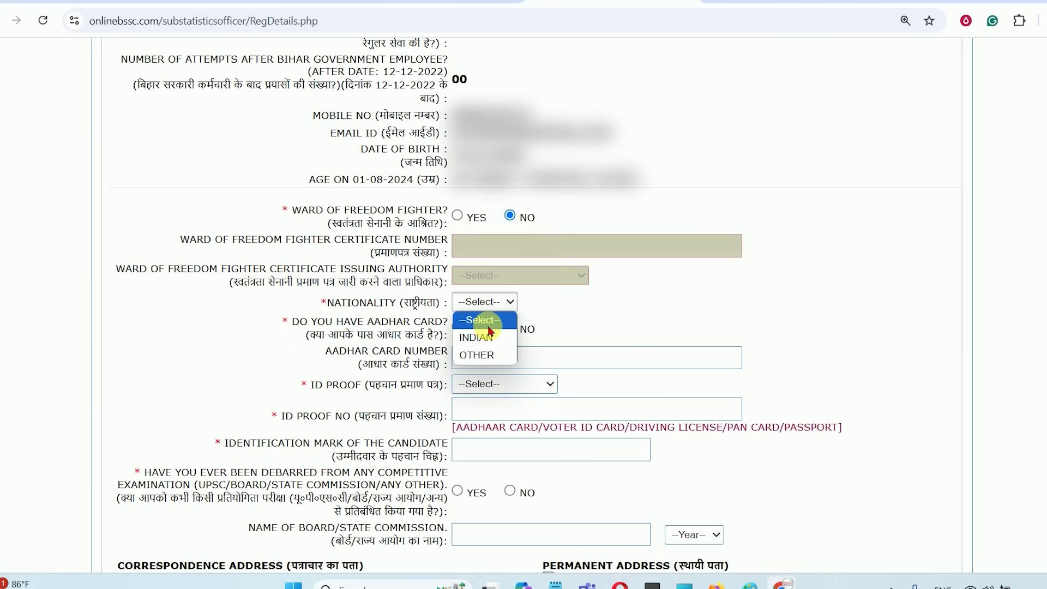
left_click(463, 334)
left_click(457, 327)
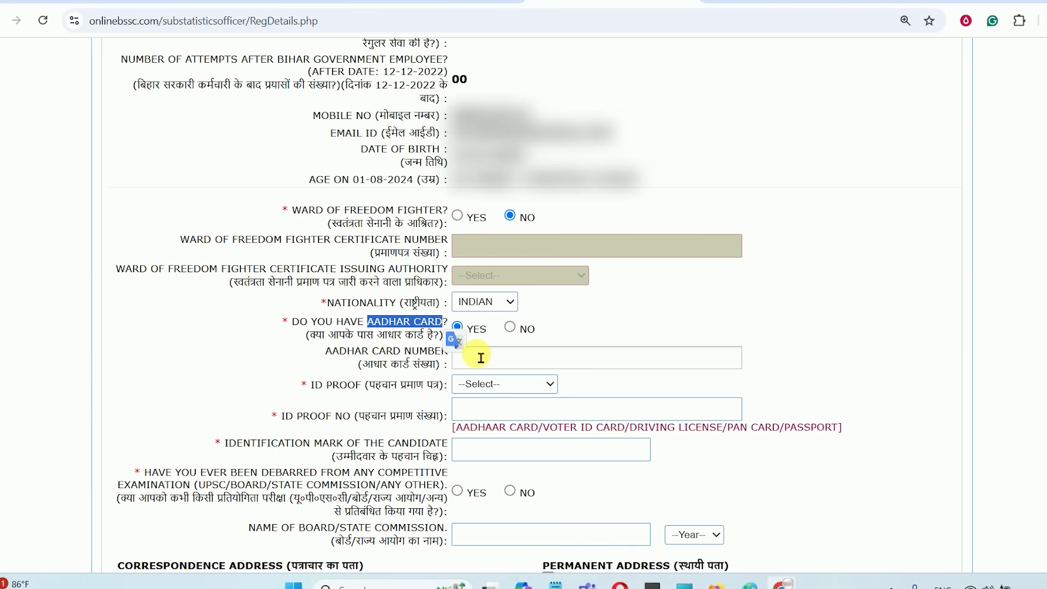
- Choose Aadhaar Card as the ID proof and go to the ID proof number field
scroll(398, 338, "down", 1)
left_click(494, 311)
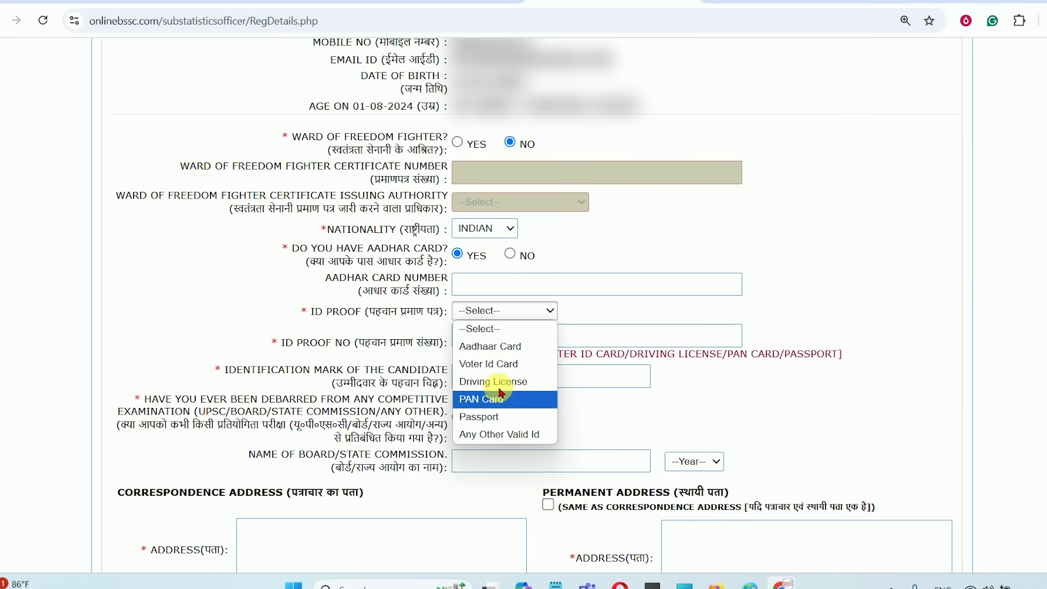
left_click(482, 346)
left_click(497, 343)
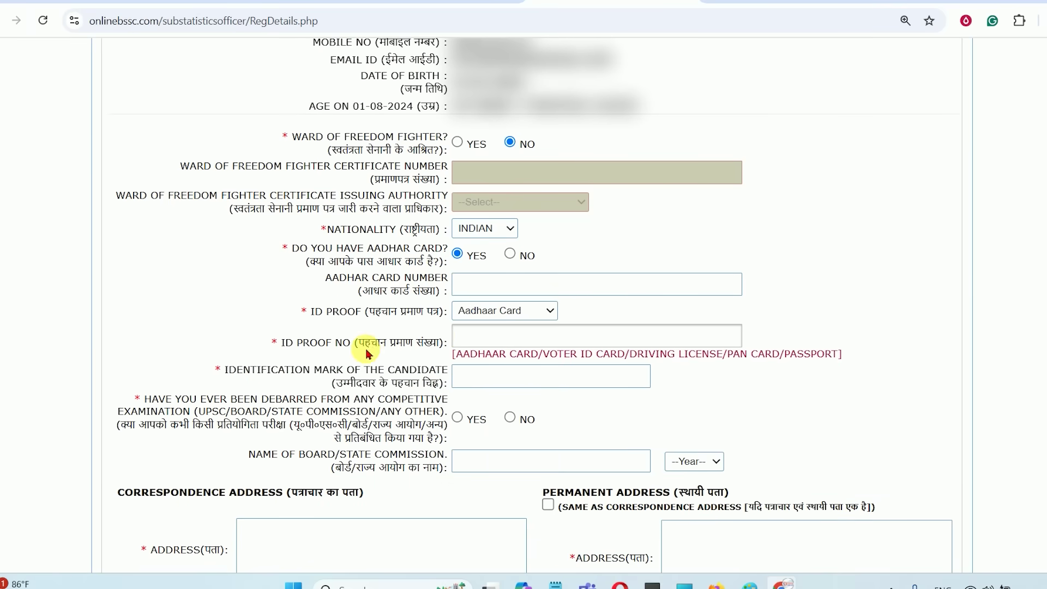
left_click(490, 340)
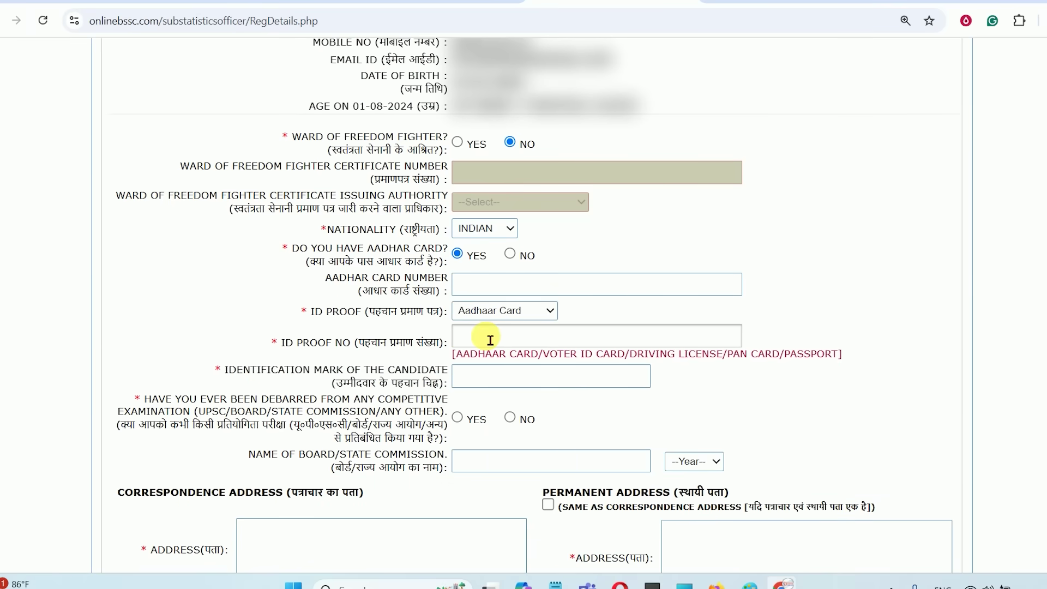
- Change the ID proof to Voter Id Card and go to its number field
left_click(491, 311)
left_click(485, 362)
left_click(493, 345)
- Point out the candidate's identification mark field and answer NO to having been debarred from any competitive examination
scroll(488, 346, "down", 1)
left_click_drag(328, 297, 502, 304)
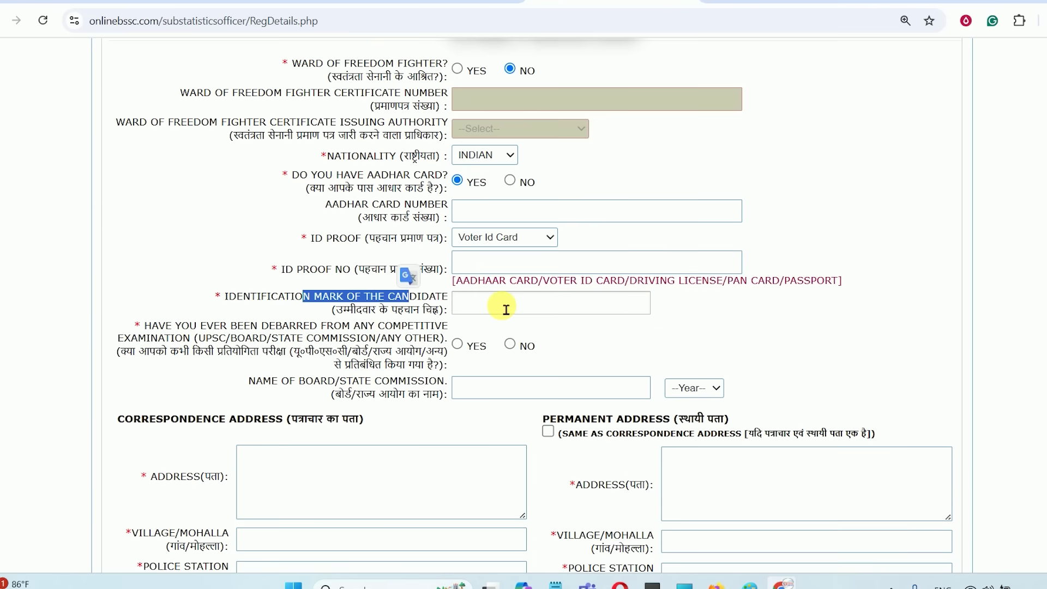
left_click(506, 309)
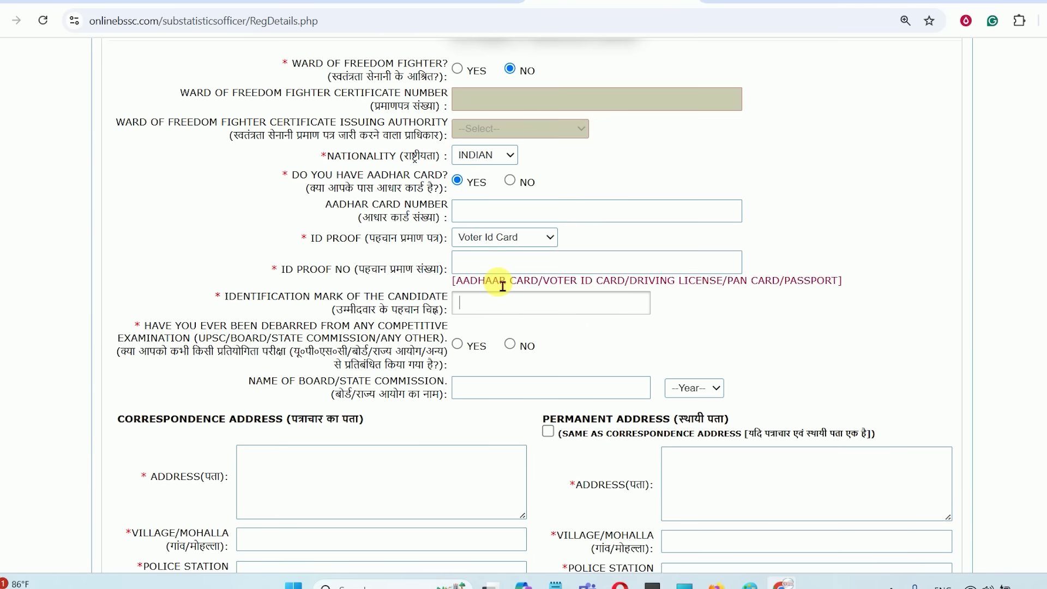
scroll(502, 286, "down", 1)
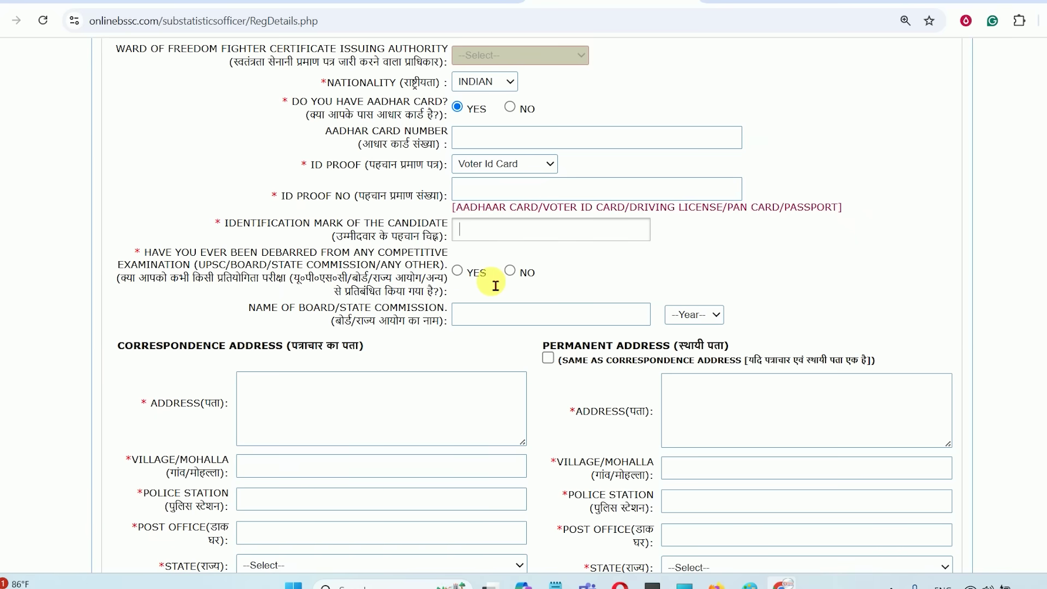
left_click(509, 273)
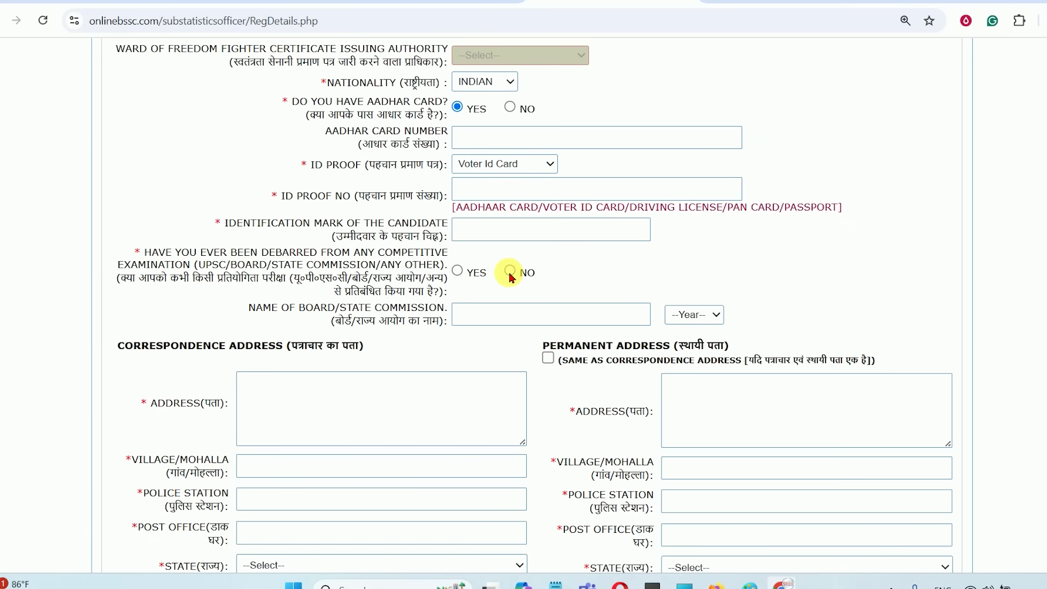
- Examine the correspondence address fields, from address and village to police station, post office, state, district and PIN code
scroll(509, 273, "down", 2)
left_click_drag(222, 224, 257, 259)
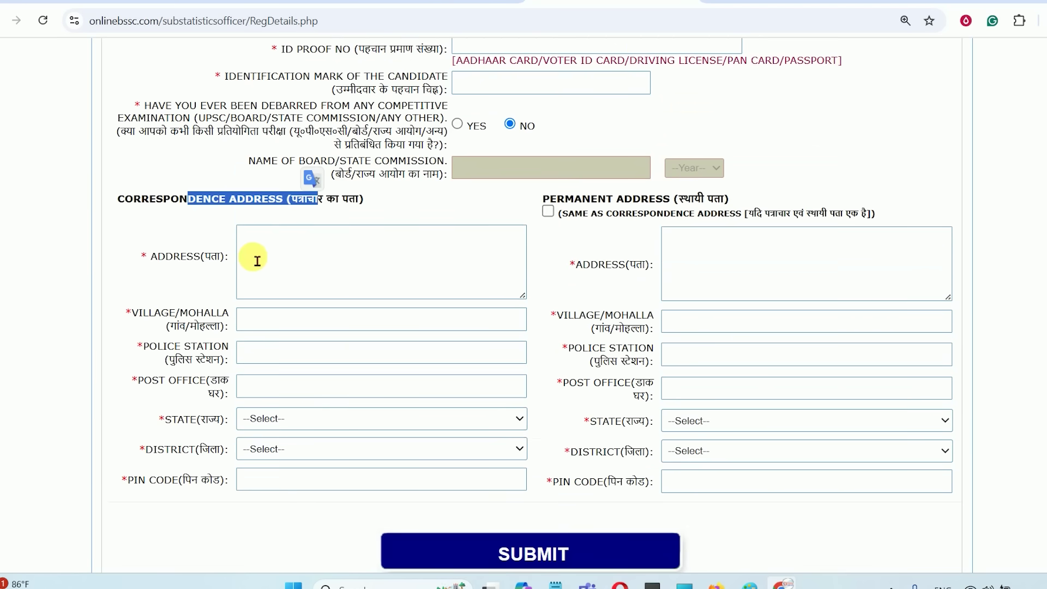
left_click(301, 258)
scroll(306, 257, "down", 1)
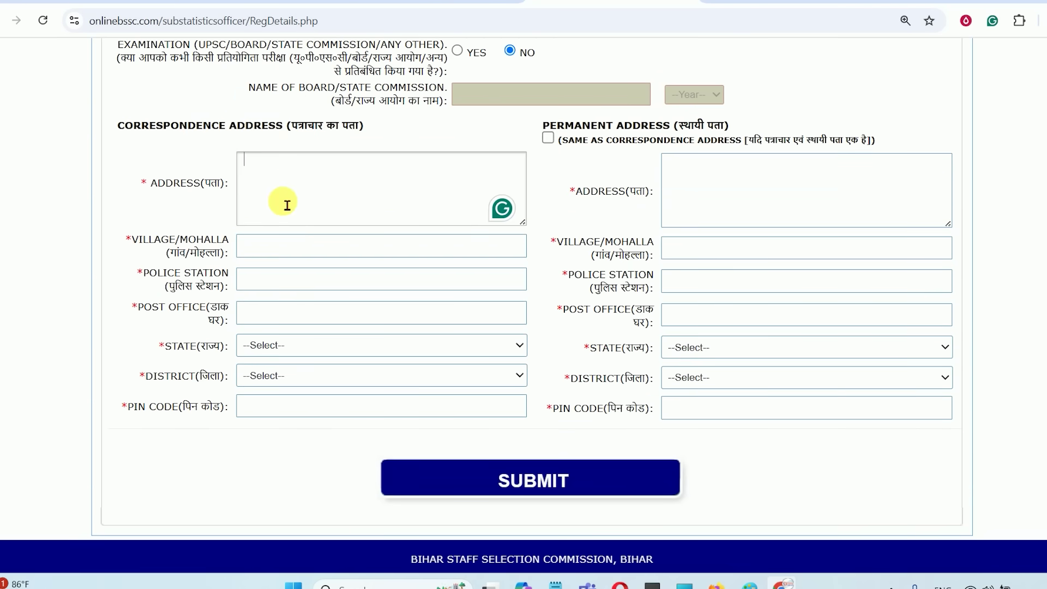
left_click_drag(169, 186, 257, 187)
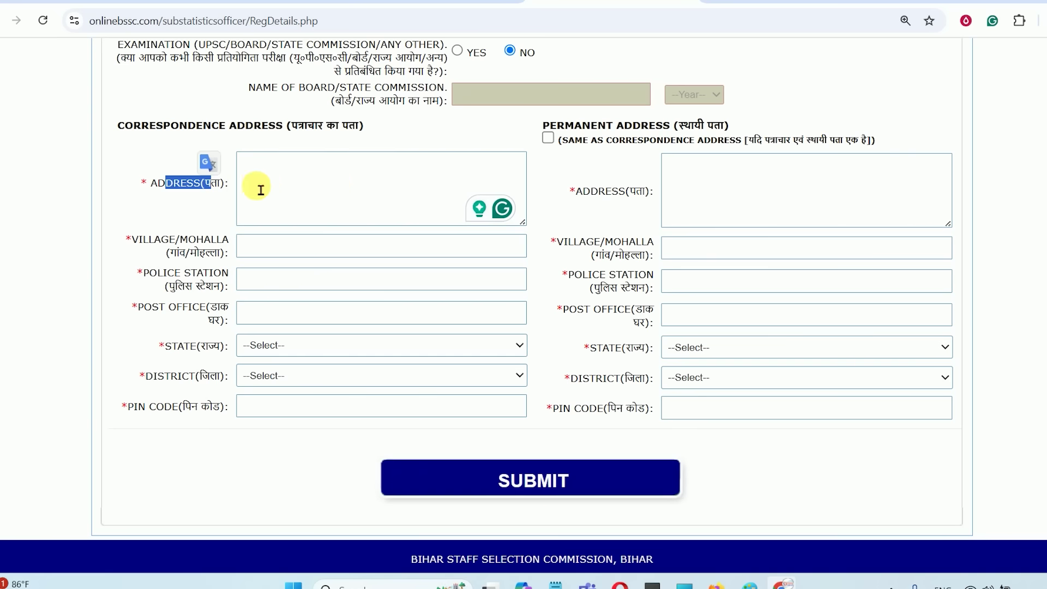
left_click(287, 186)
left_click_drag(162, 241, 234, 242)
left_click_drag(191, 275, 236, 309)
left_click(189, 352)
left_click_drag(166, 347, 225, 377)
left_click_drag(173, 406, 214, 418)
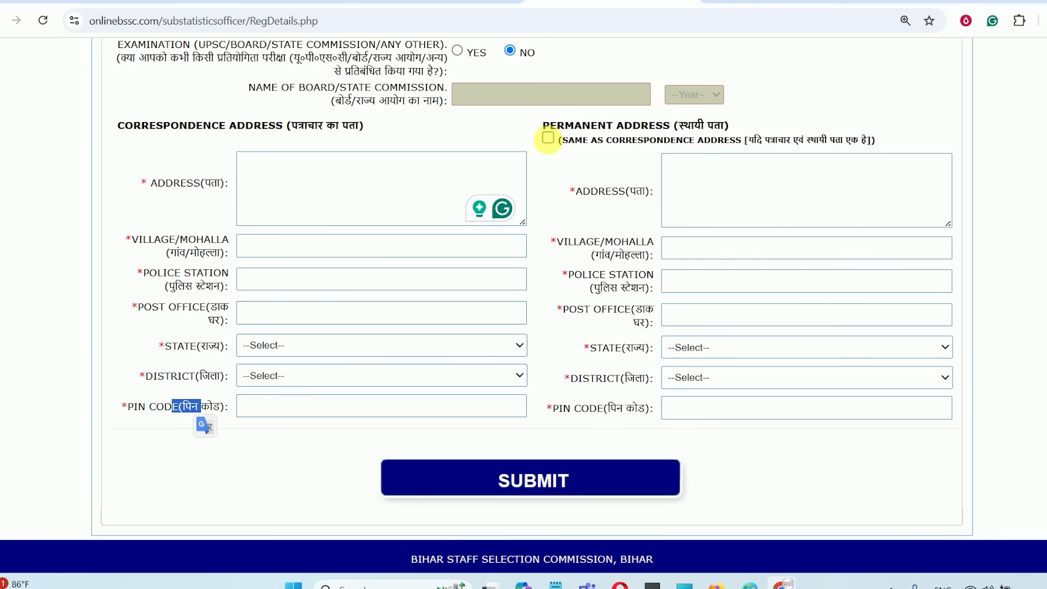
- Compare the permanent address section with the correspondence address and go to the permanent address field
left_click_drag(607, 126, 664, 126)
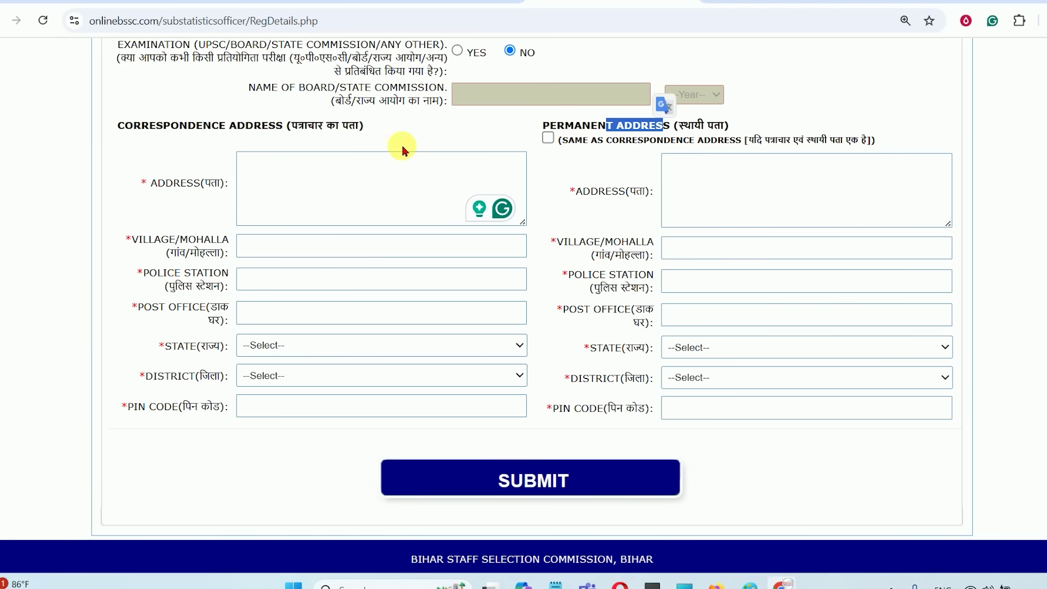
left_click_drag(180, 126, 267, 127)
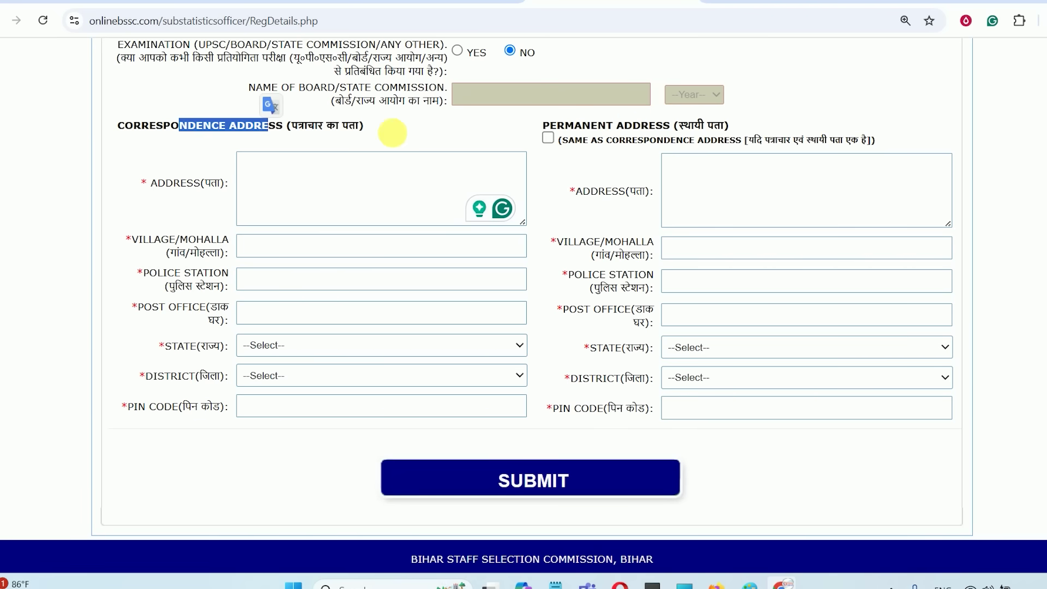
left_click(714, 179)
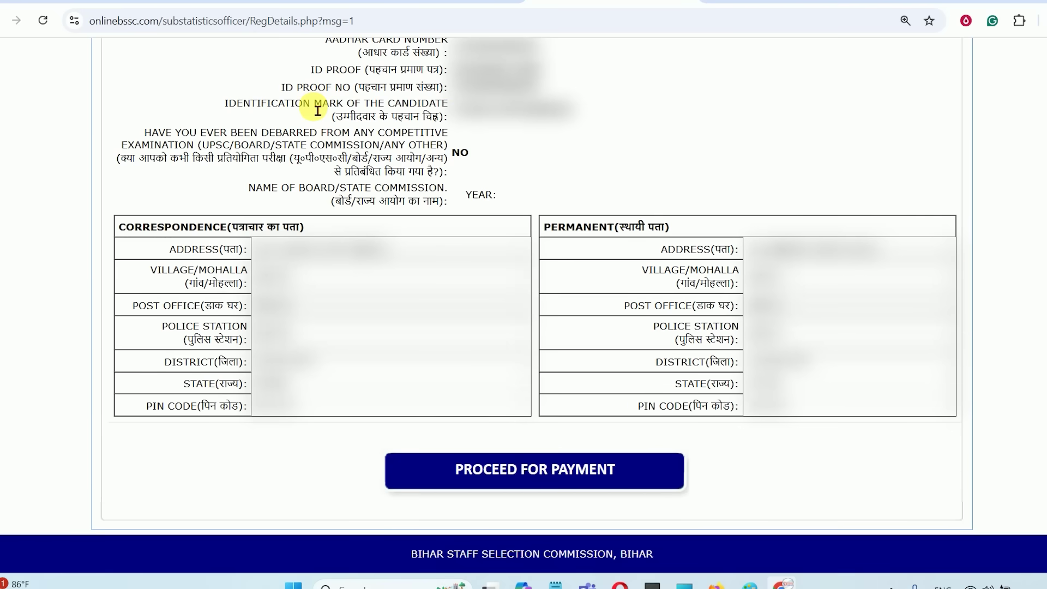
- Proceed from the application review page to the payment details
left_click(549, 479)
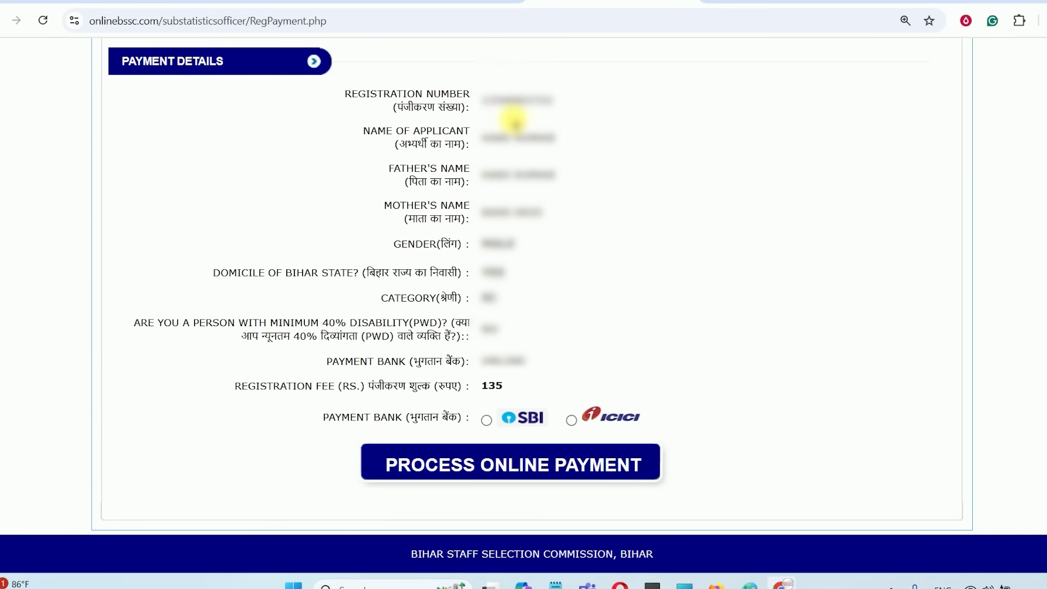
- Process the registration fee payment through SBI, choosing UPI QR as the payment option
left_click(486, 421)
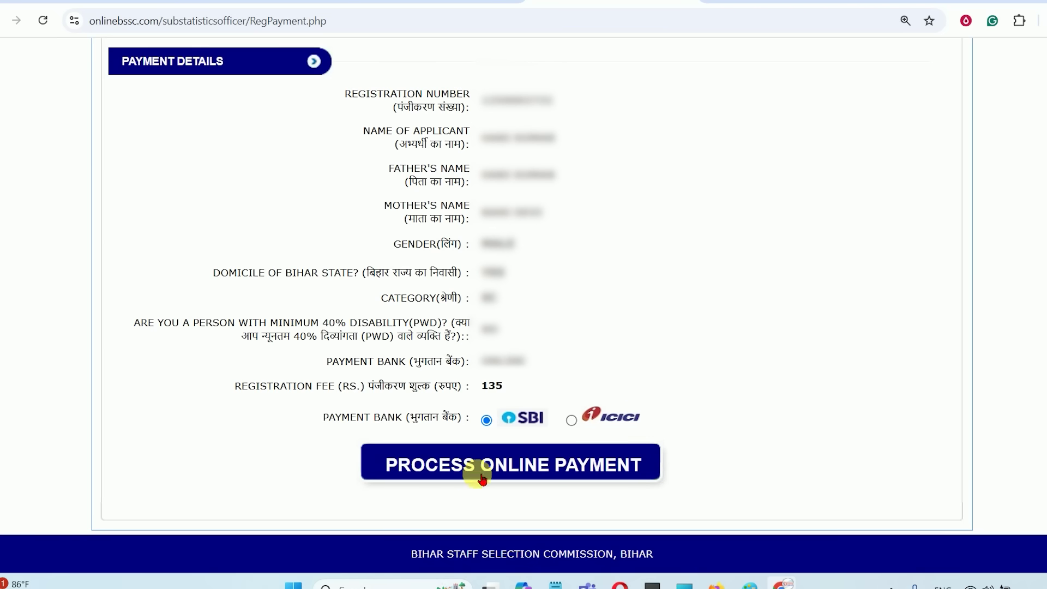
left_click(526, 470)
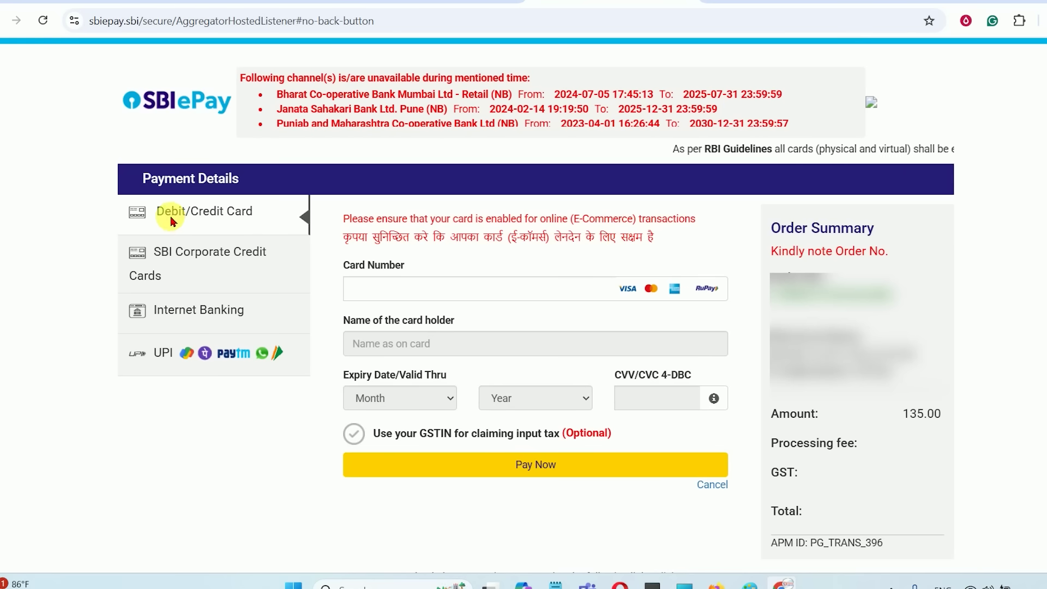
left_click(210, 267)
left_click(145, 307)
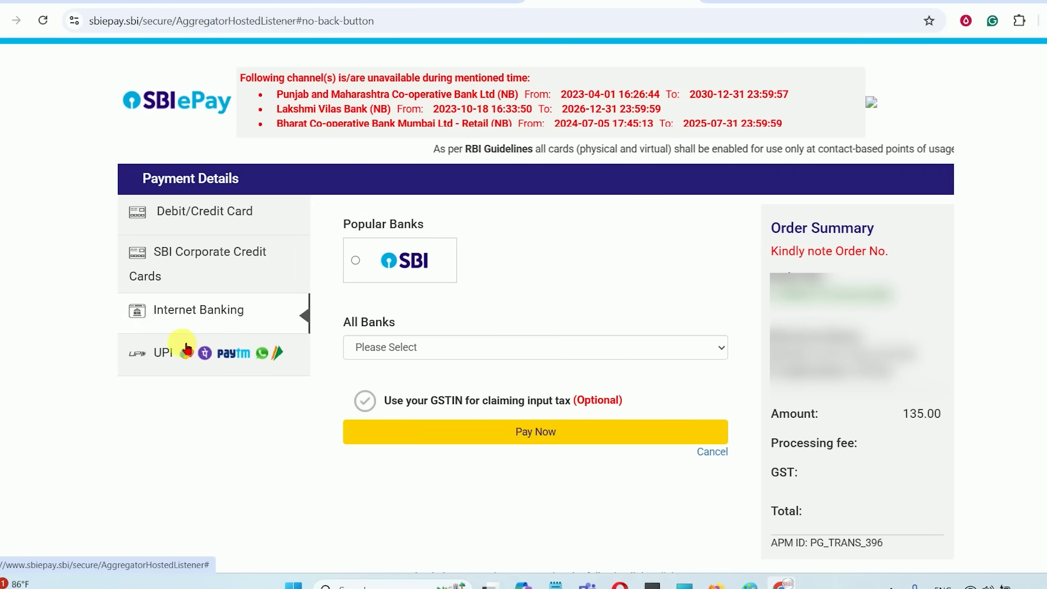
left_click(186, 347)
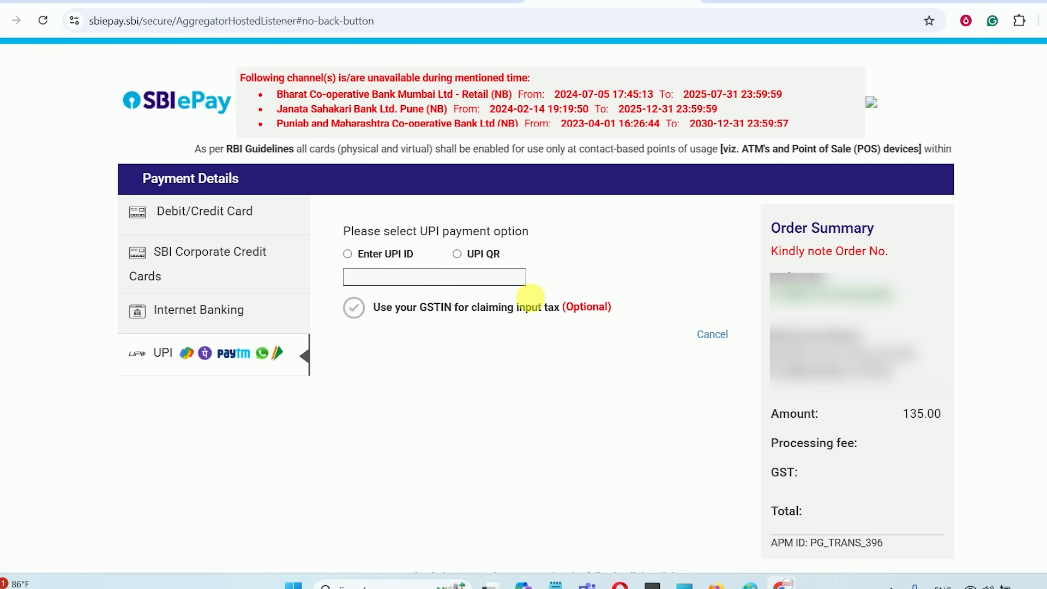
left_click(459, 254)
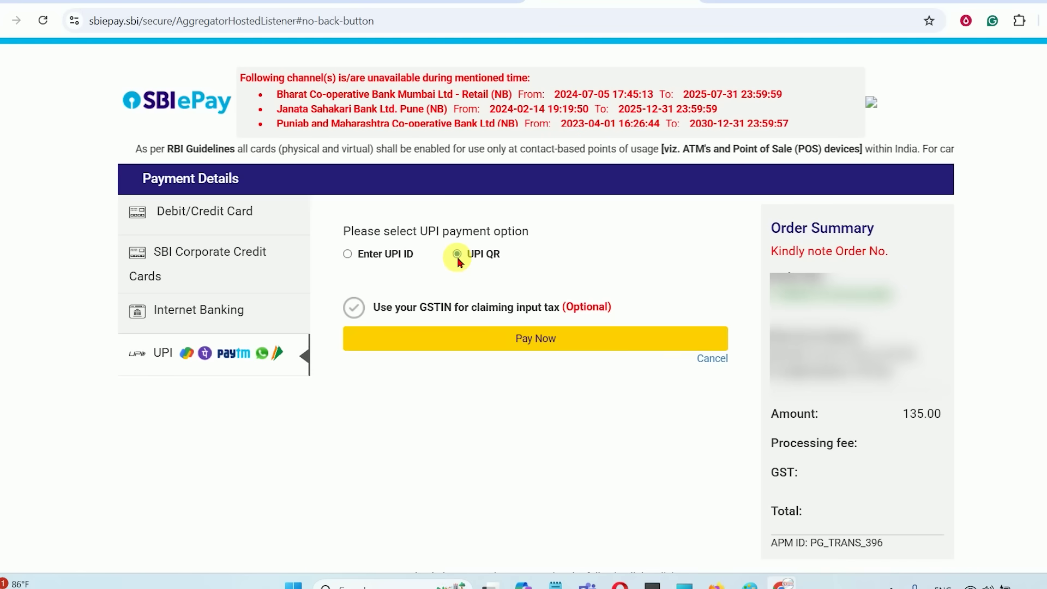
left_click(555, 348)
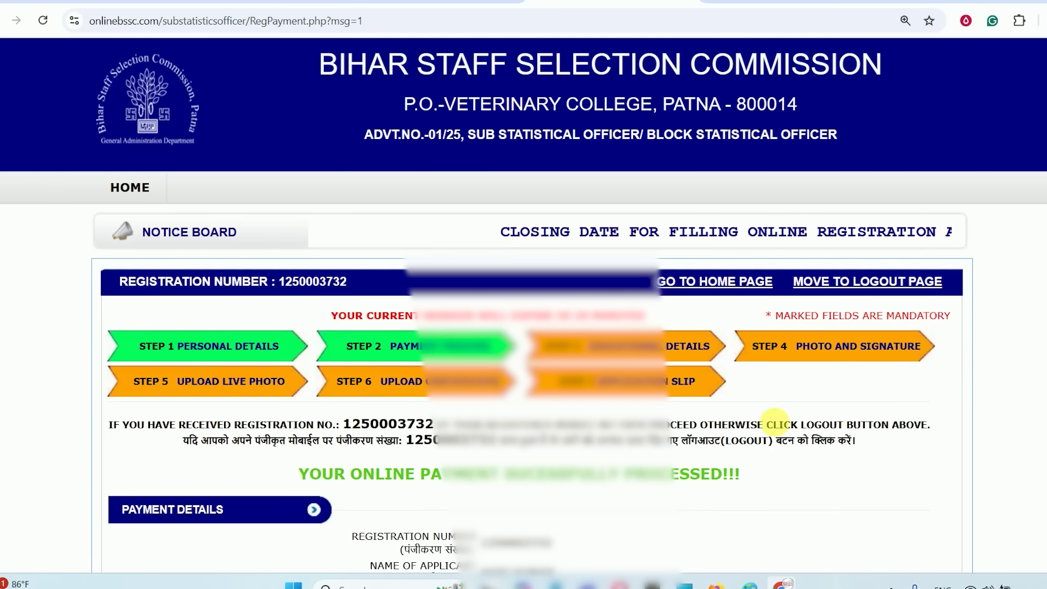
- Save the payment details and continue to the educational qualification form
scroll(960, 403, "down", 8)
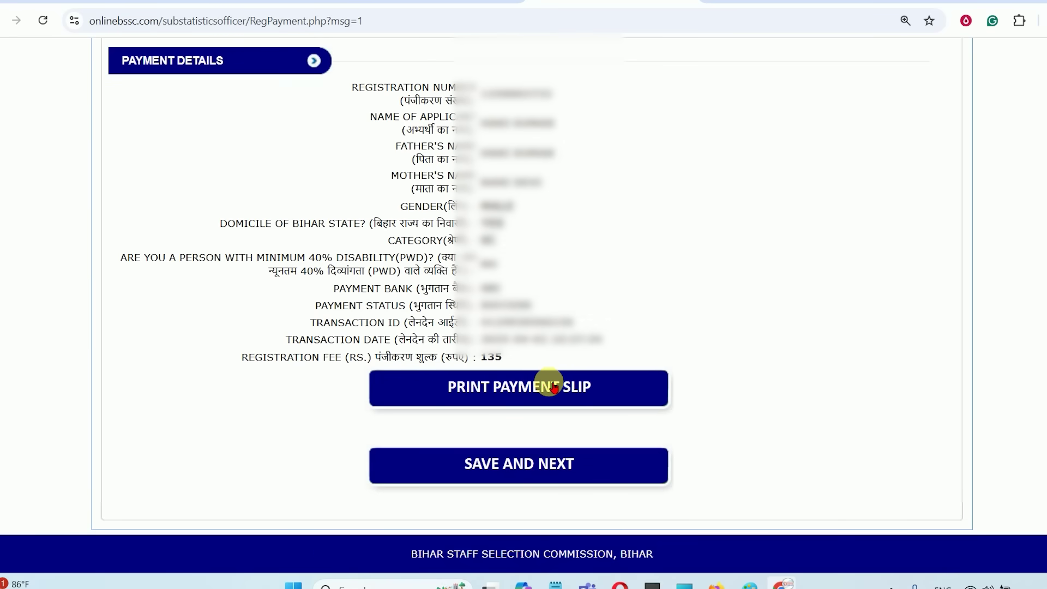
left_click(535, 472)
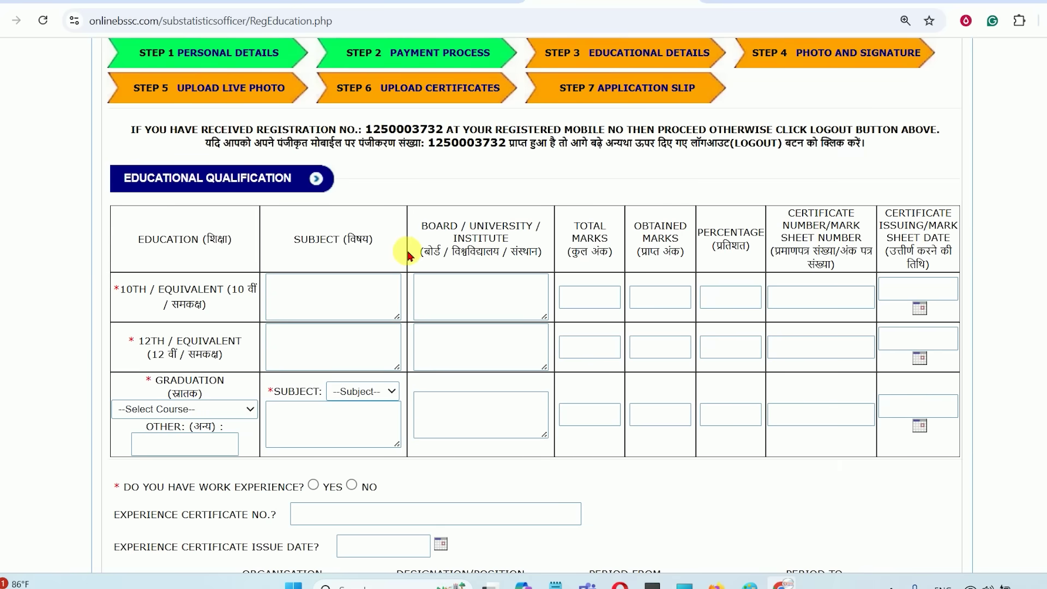
scroll(409, 255, "down", 1)
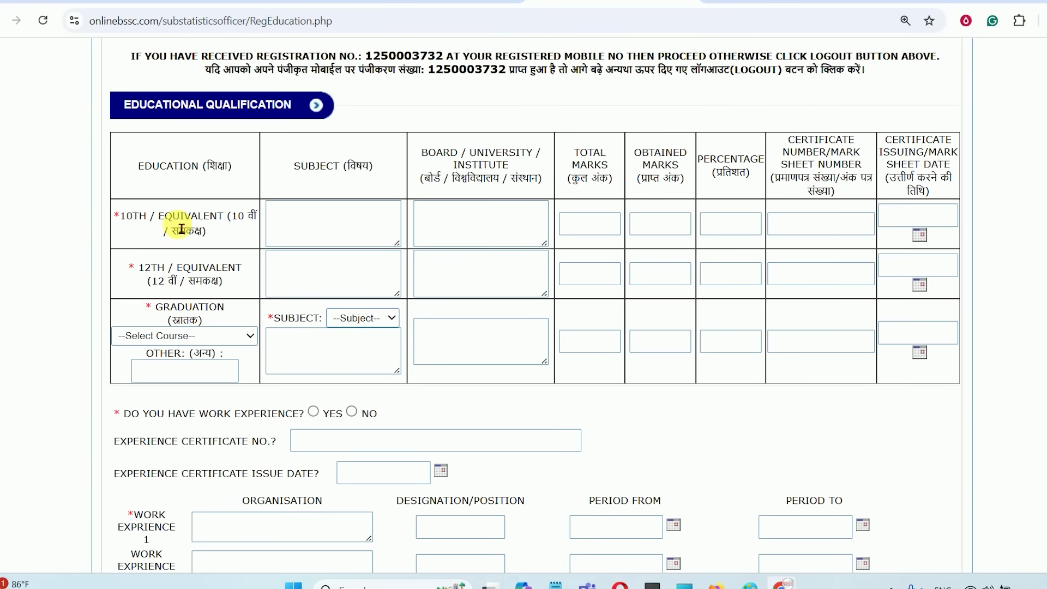
- In the 10th / equivalent row, enter 500 as total marks and 360 as obtained marks
left_click_drag(173, 220, 239, 221)
left_click(311, 216)
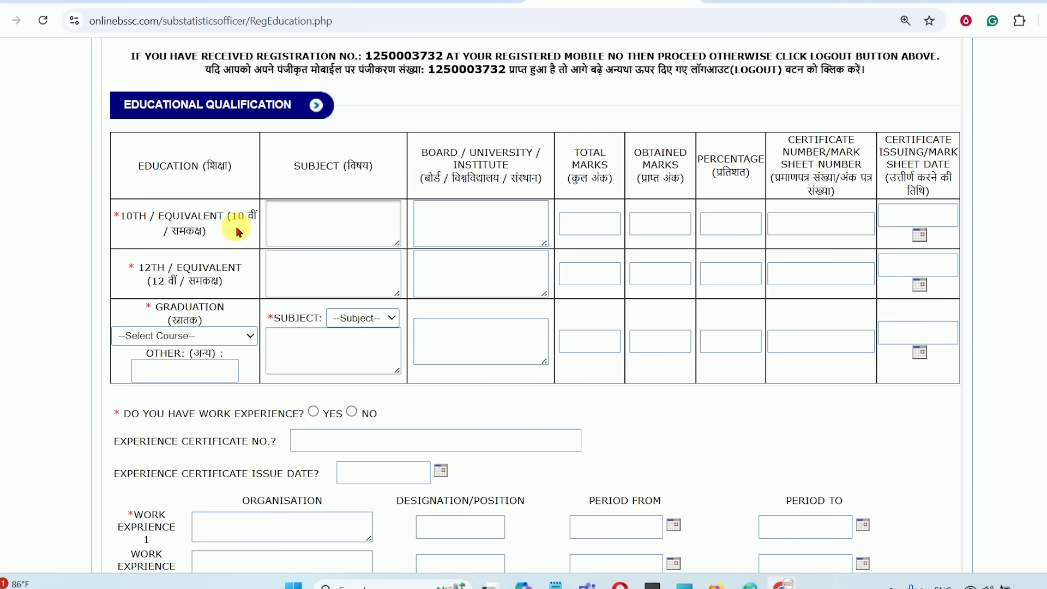
left_click(444, 210)
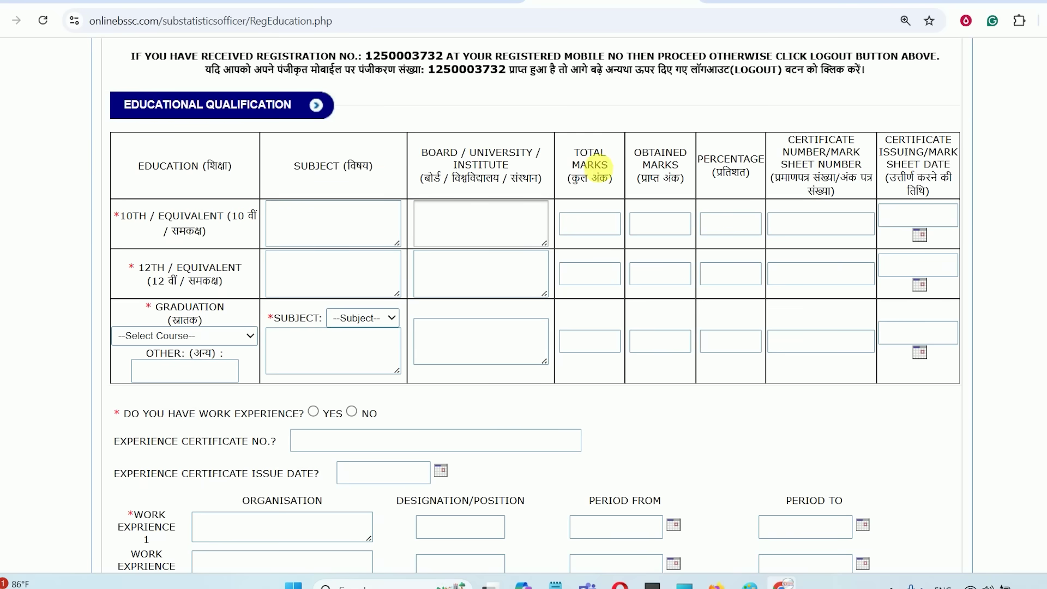
left_click(590, 221)
type("50")
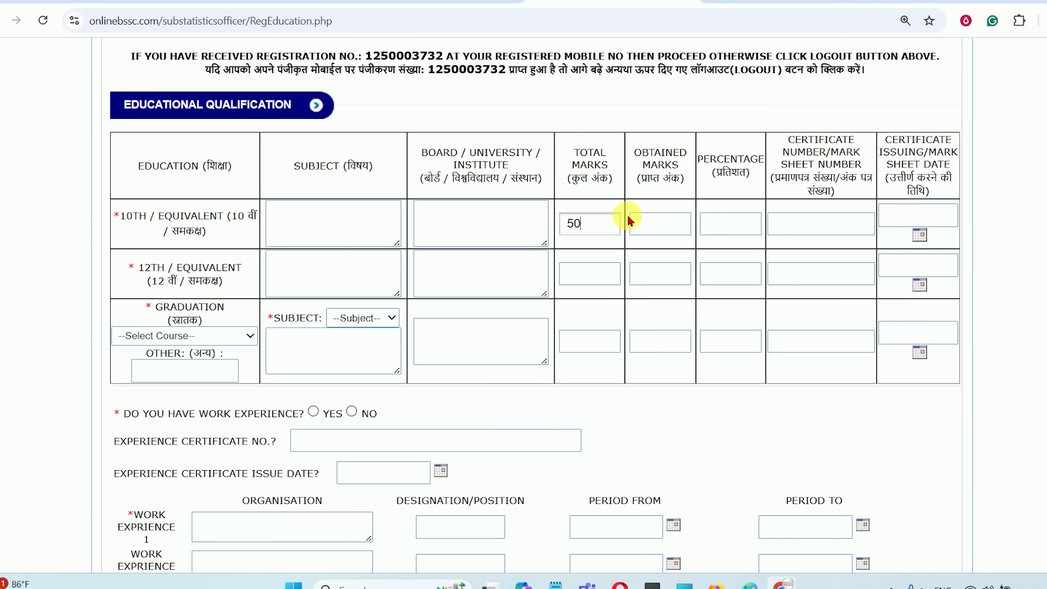
type("0")
left_click(631, 220)
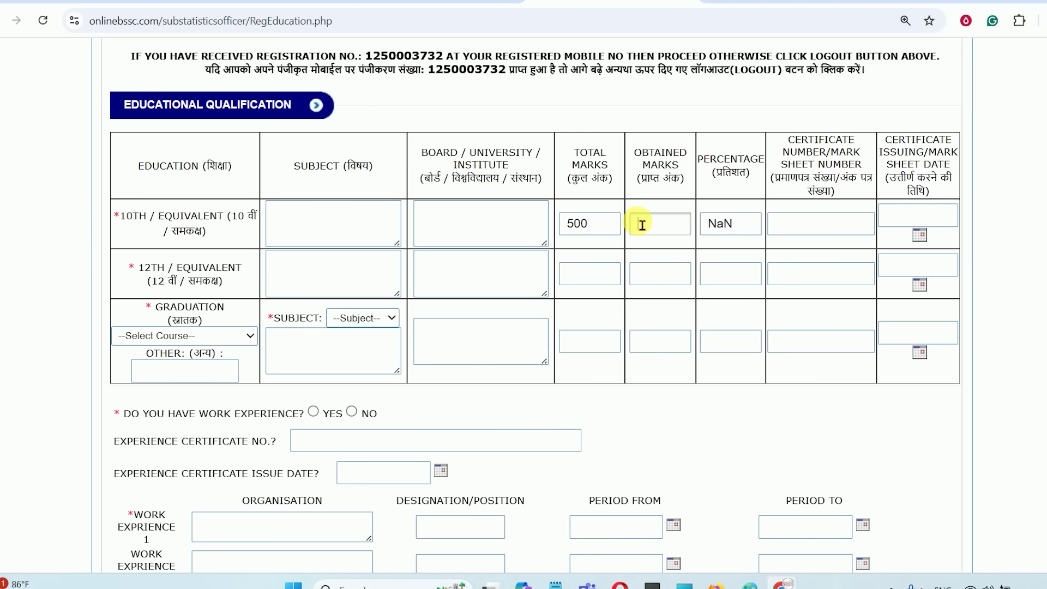
type("360")
key("Tab")
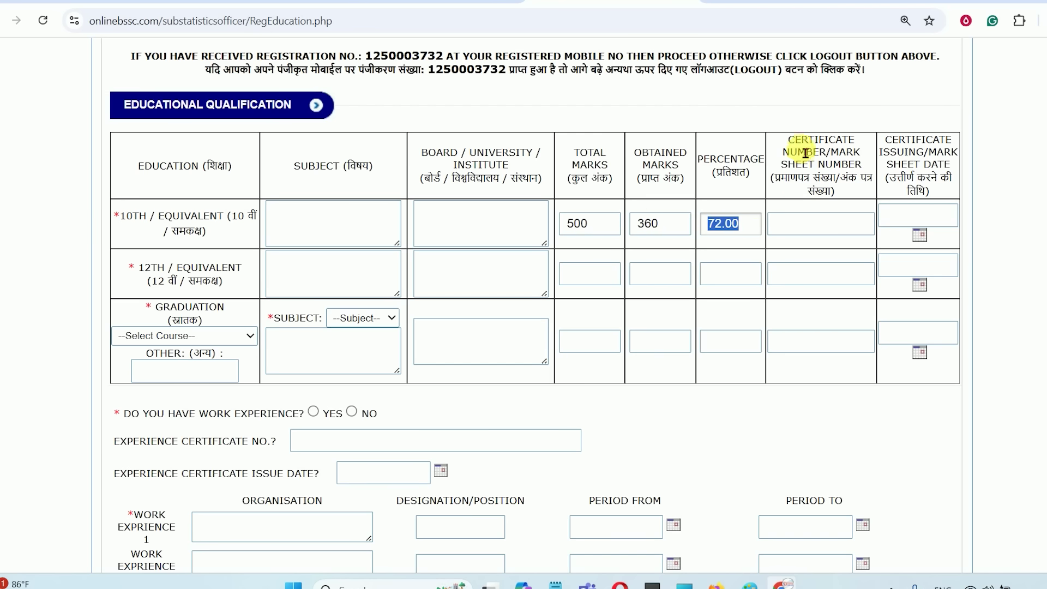
- Examine the certificate number and issuing date columns for the 10th row, and go to the 12th row's subject field
left_click_drag(795, 141, 840, 188)
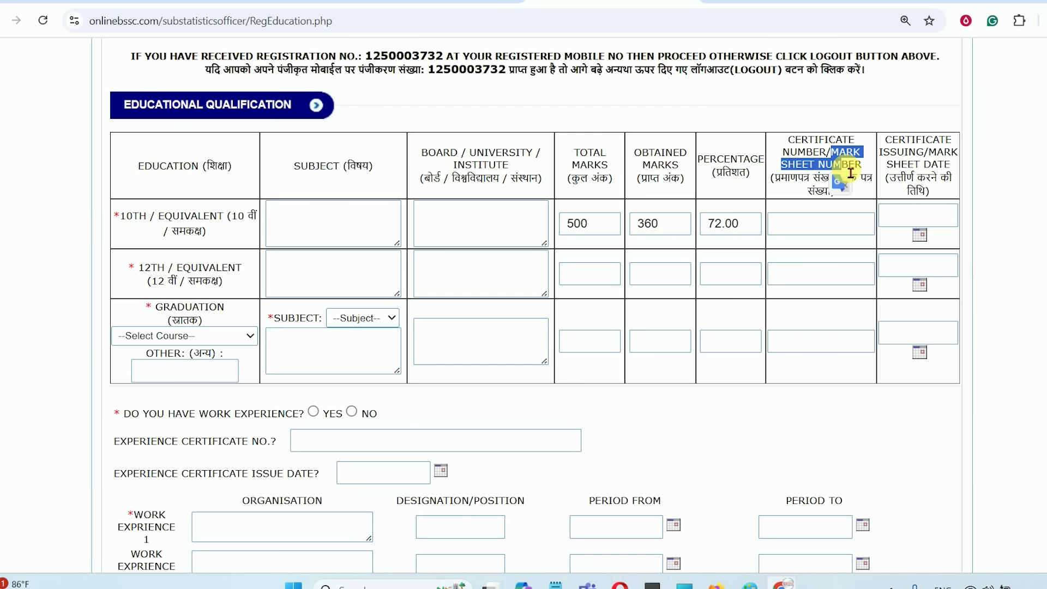
left_click(813, 231)
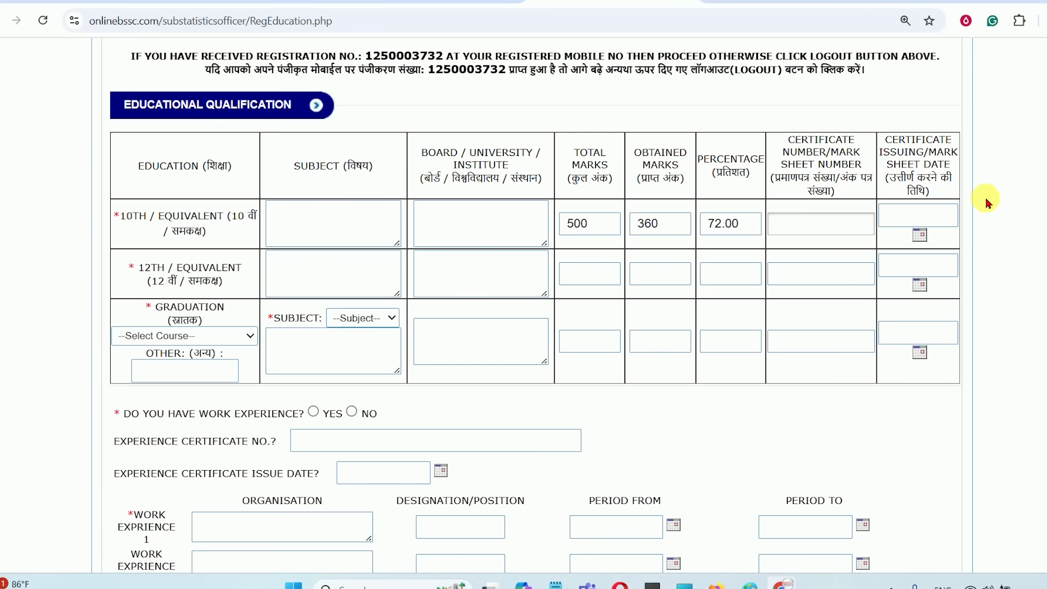
left_click_drag(918, 141, 923, 161)
left_click(934, 176)
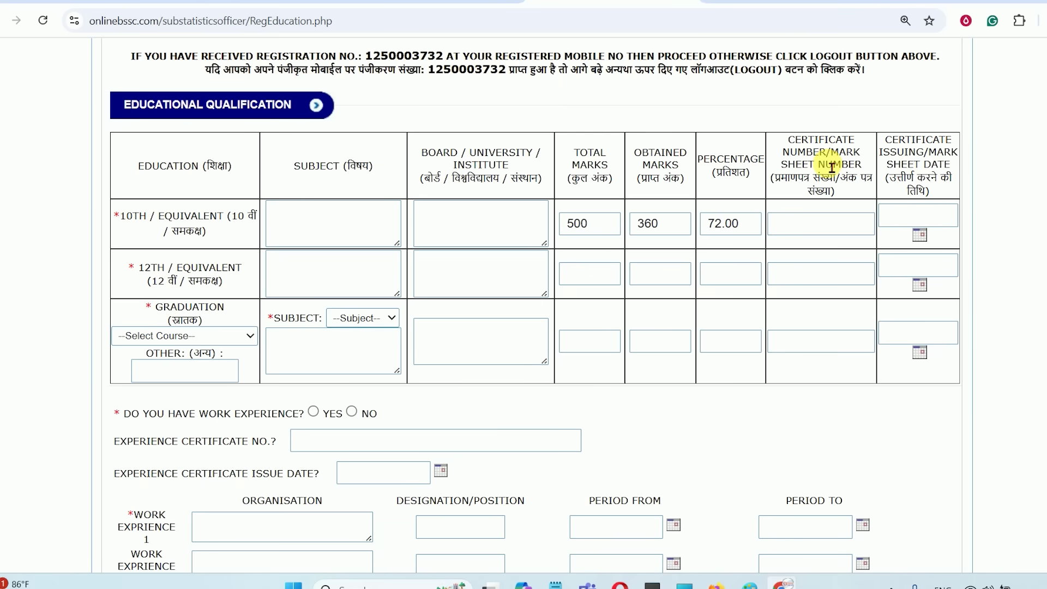
left_click(815, 233)
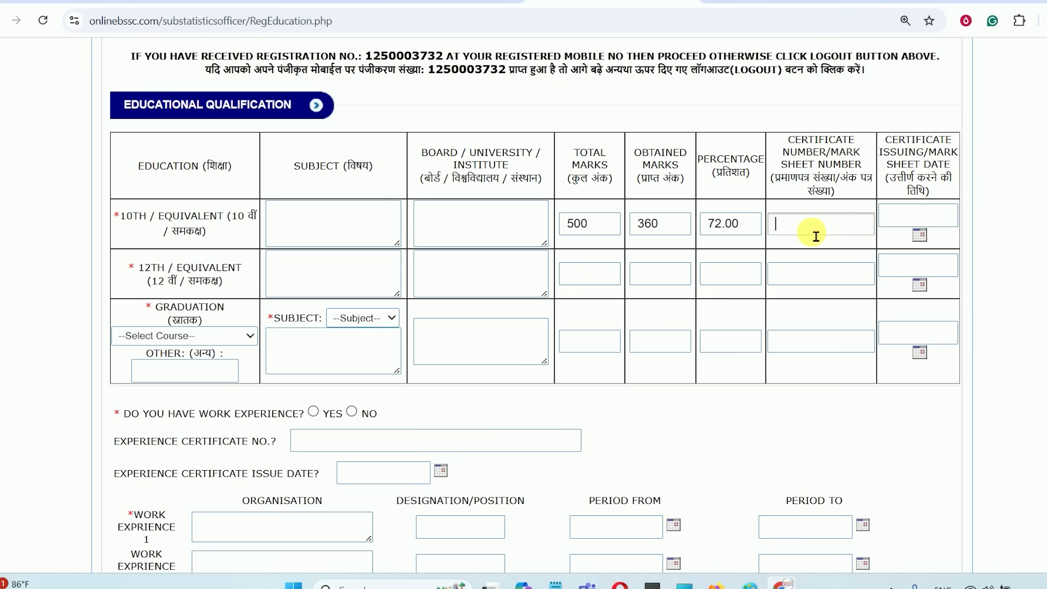
left_click(345, 267)
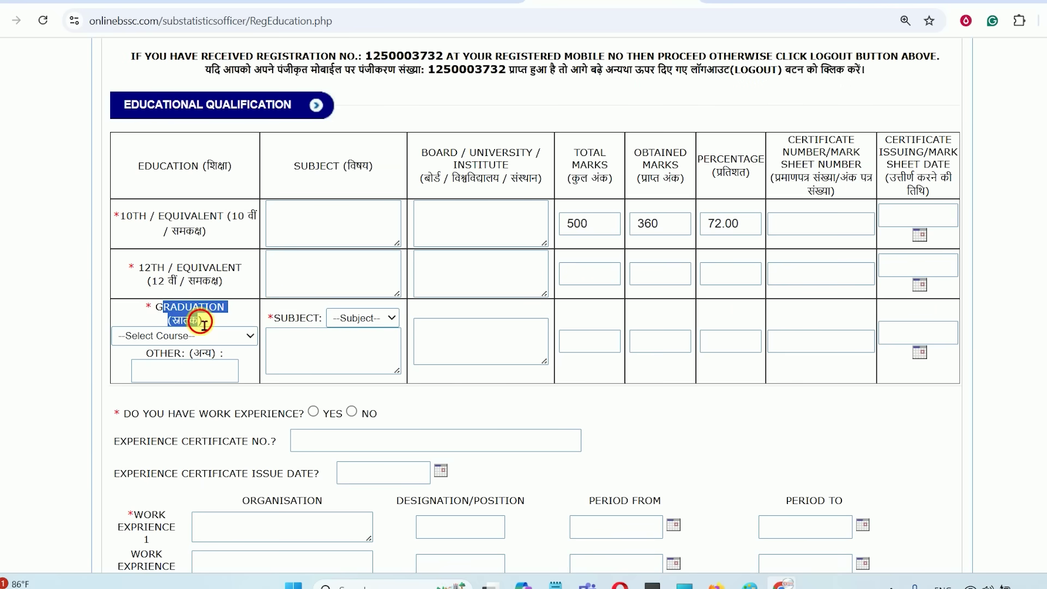
- Set the graduation subject to Mathematics
left_click(349, 318)
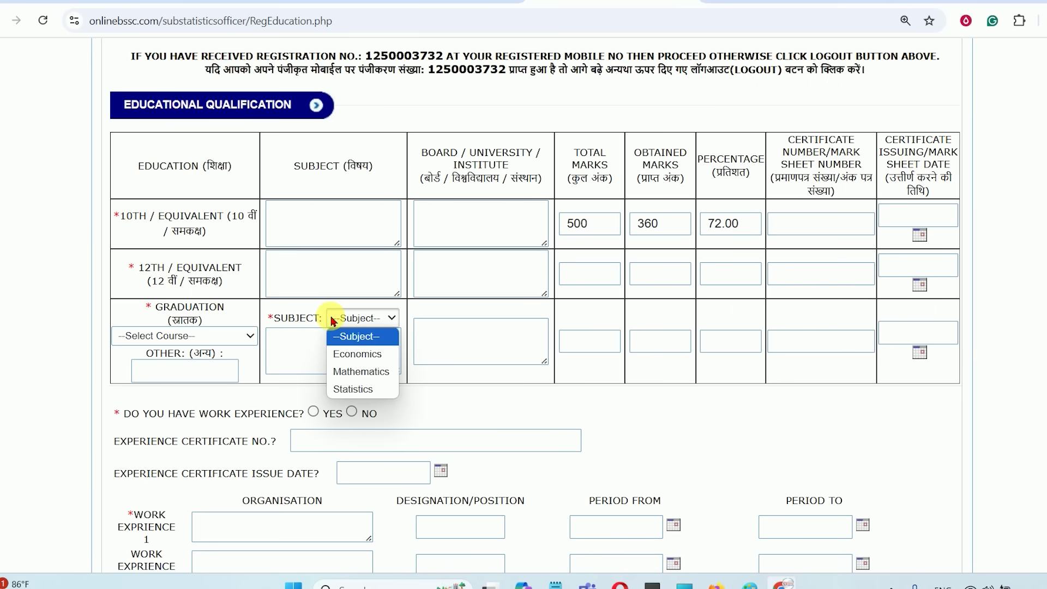
left_click(355, 373)
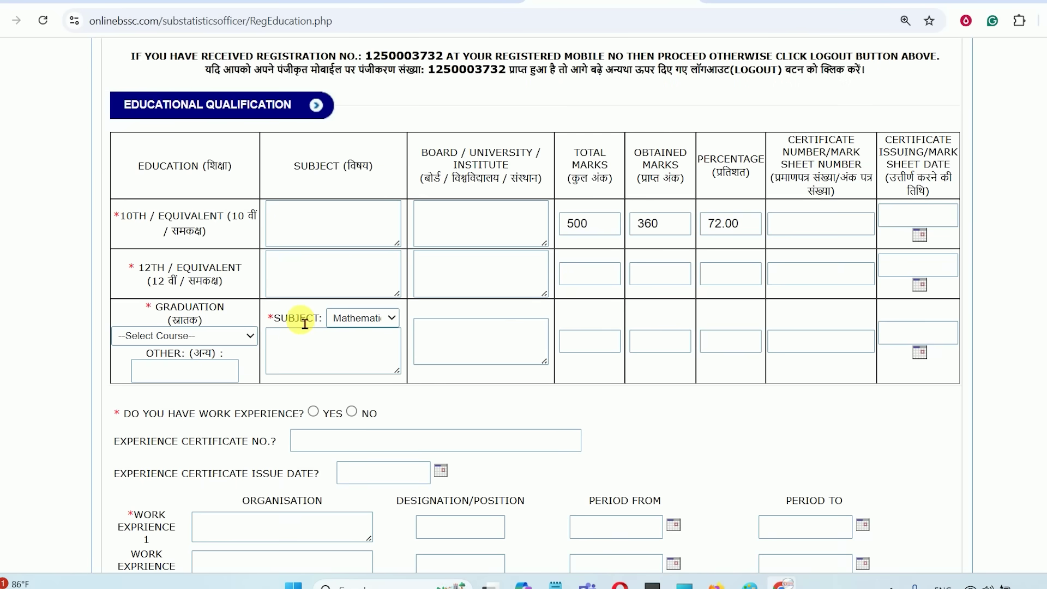
left_click(355, 323)
left_click(356, 322)
- Go through the graduation row's university, obtained marks and certificate number fields and the certificate issuing date column
left_click(473, 337)
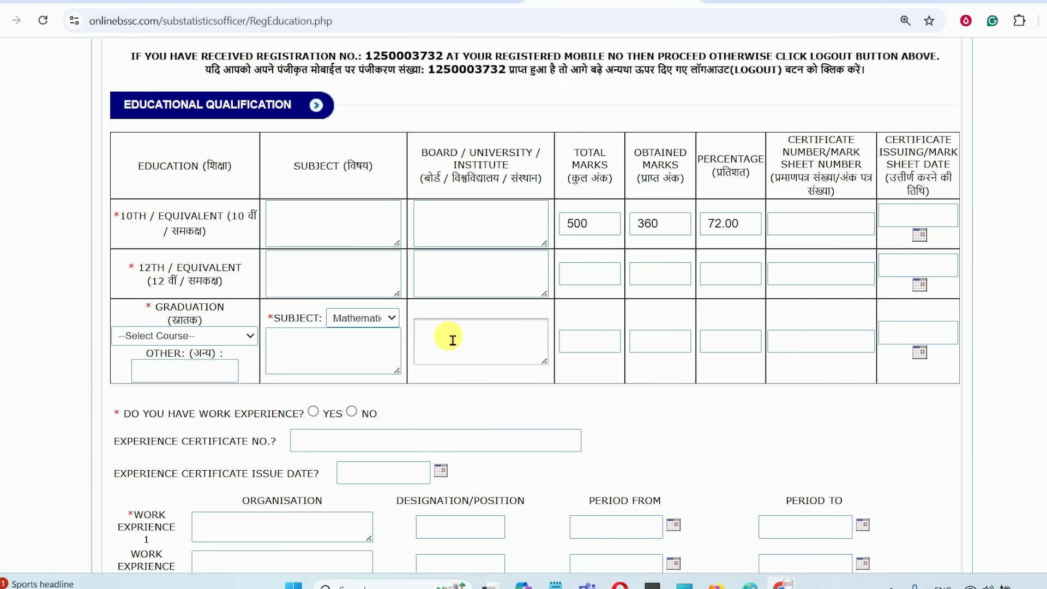
left_click(688, 348)
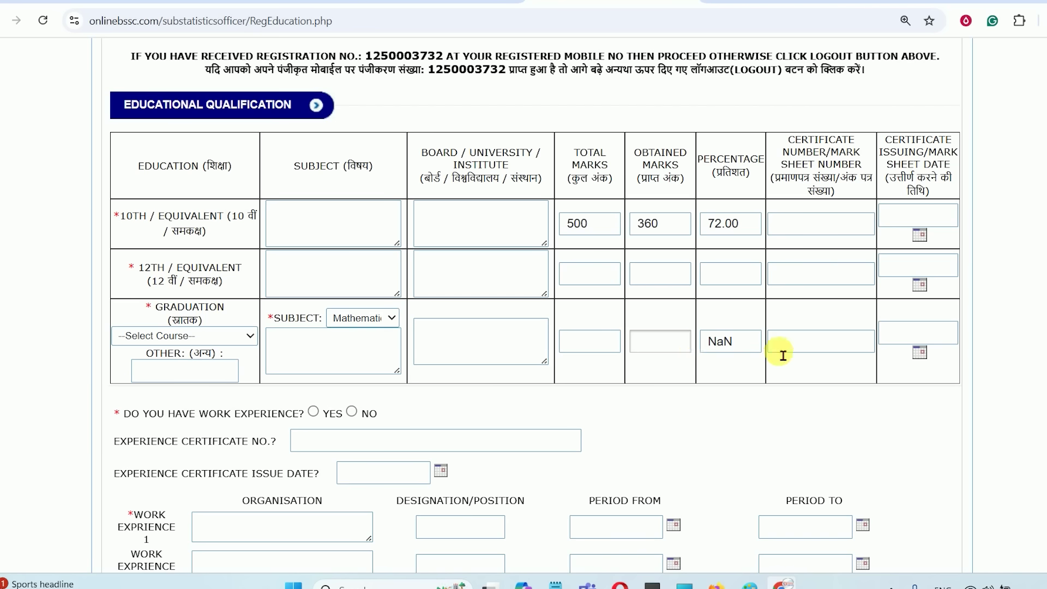
left_click(803, 353)
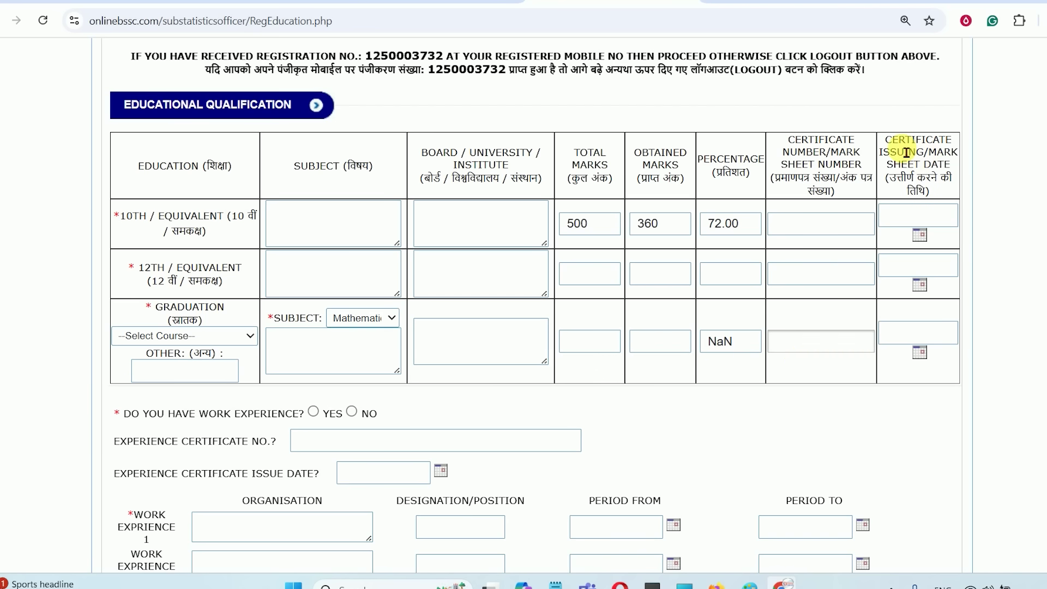
left_click_drag(887, 140, 937, 172)
left_click(941, 178)
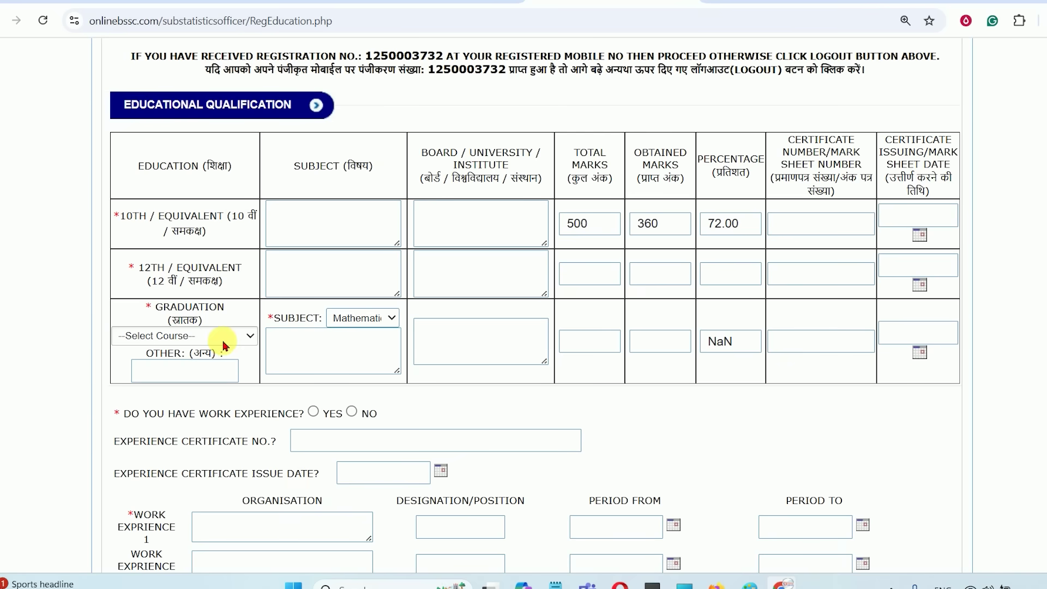
- Set the graduation course to B.Sc
left_click(197, 338)
left_click(197, 337)
left_click(197, 337)
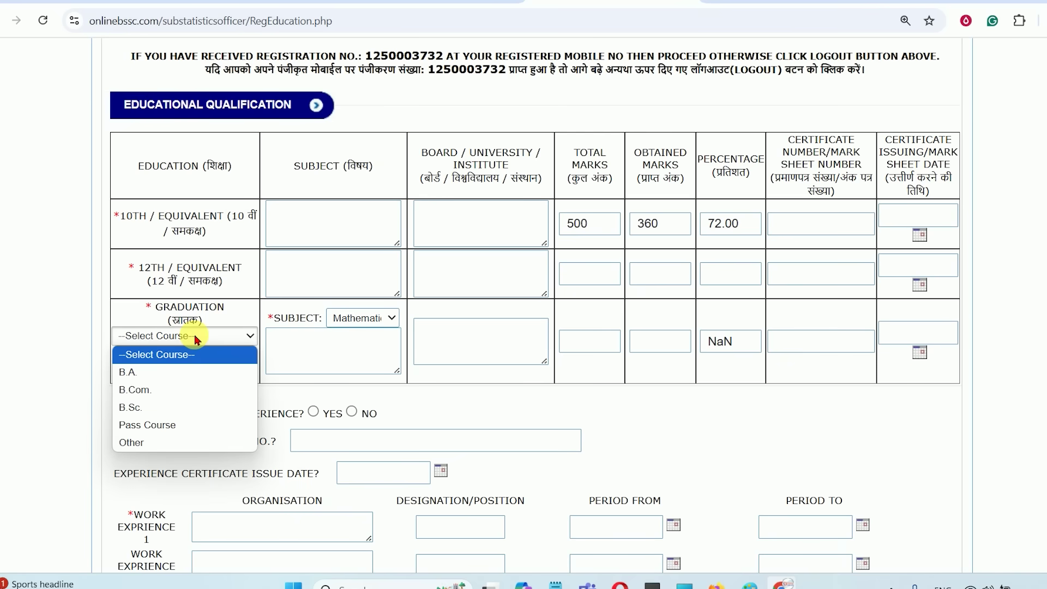
left_click(145, 410)
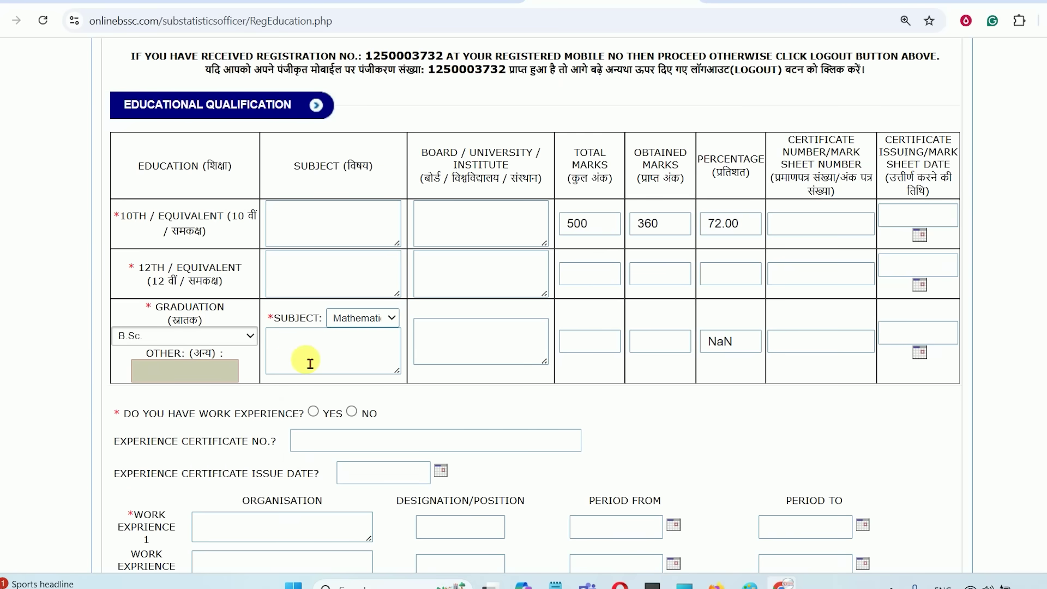
- Compare the work experience fields under both YES and NO, and answer NO to having work experience
scroll(486, 367, "down", 1)
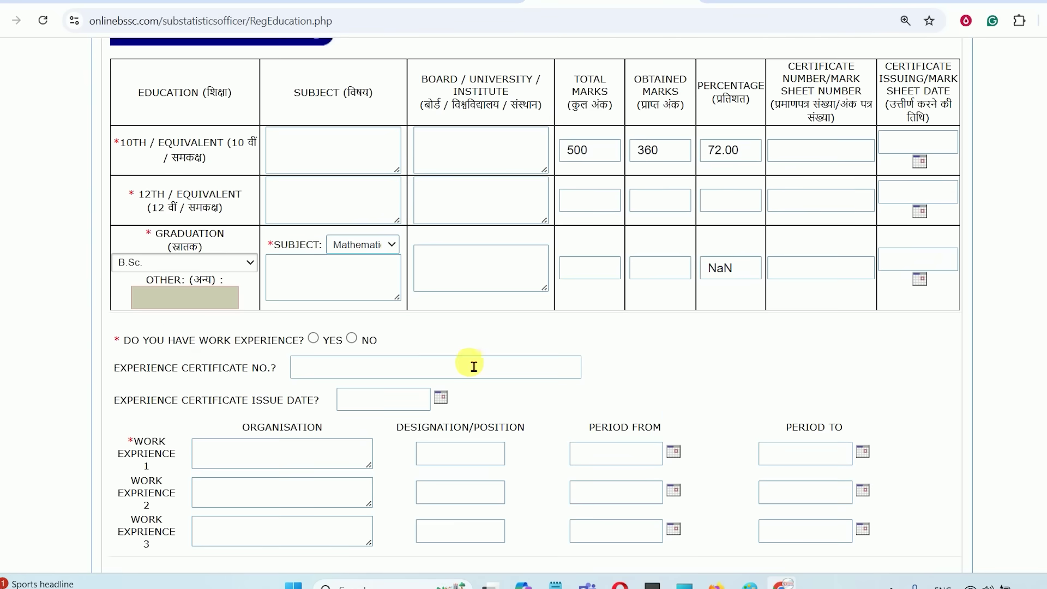
left_click_drag(200, 340, 284, 340)
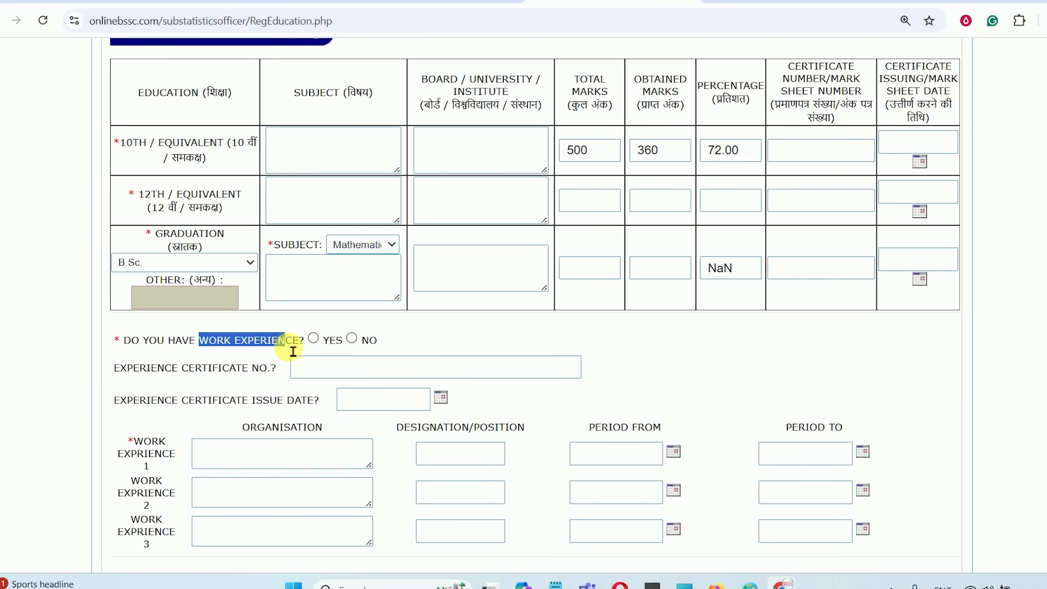
left_click(351, 338)
left_click_drag(165, 368, 216, 372)
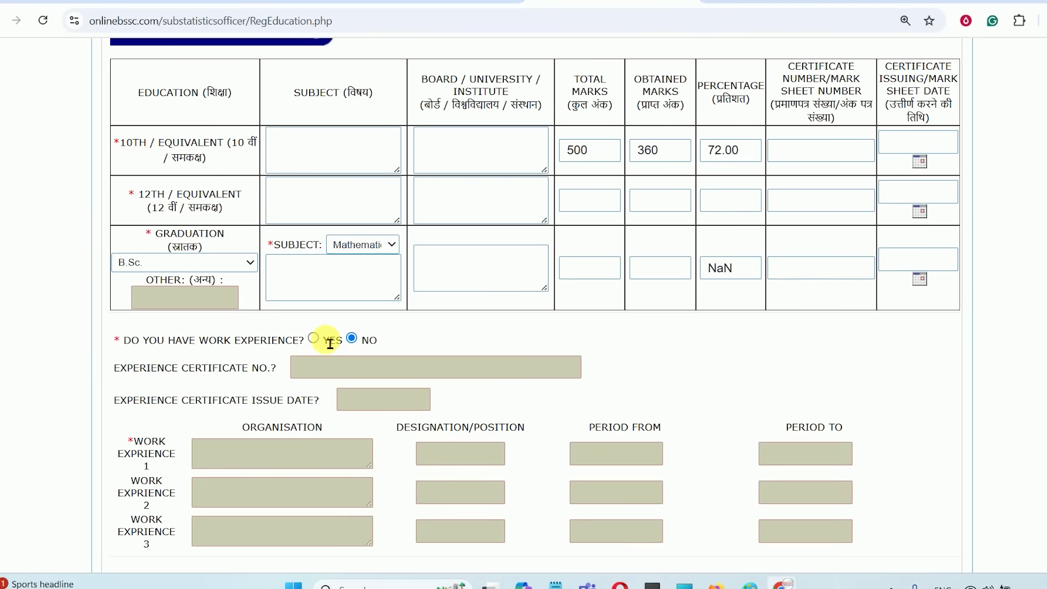
left_click(313, 338)
scroll(730, 327, "down", 2)
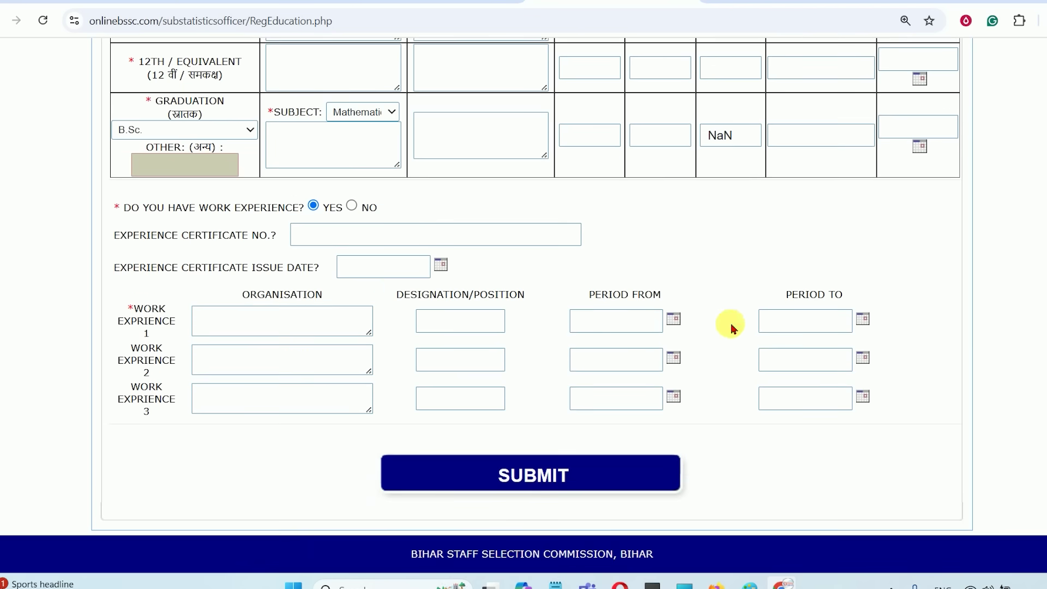
left_click(351, 206)
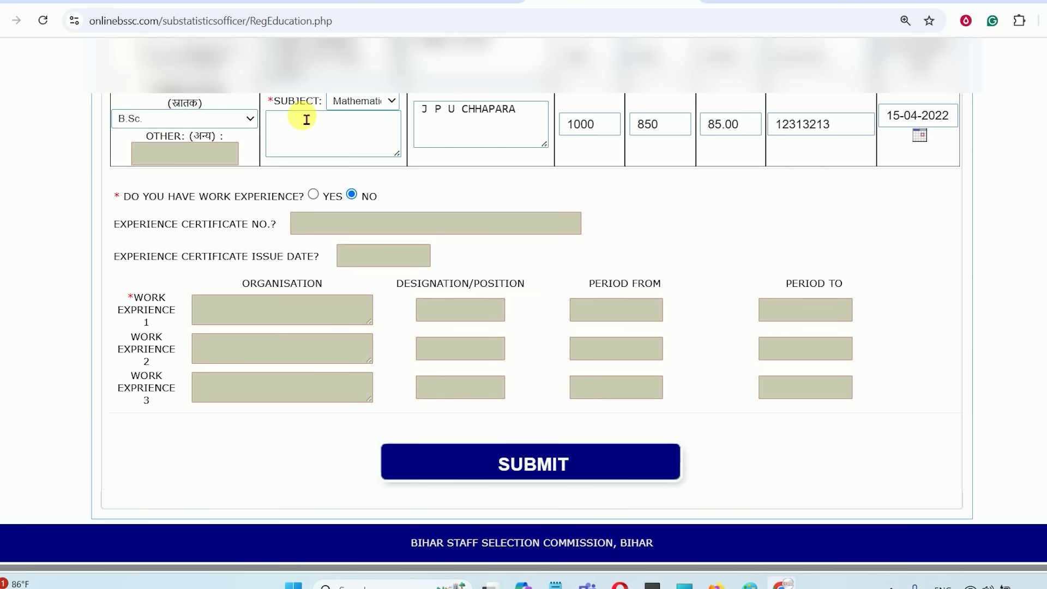
- Select Mathematics again as the graduation subject and submit the educational details
left_click(302, 125)
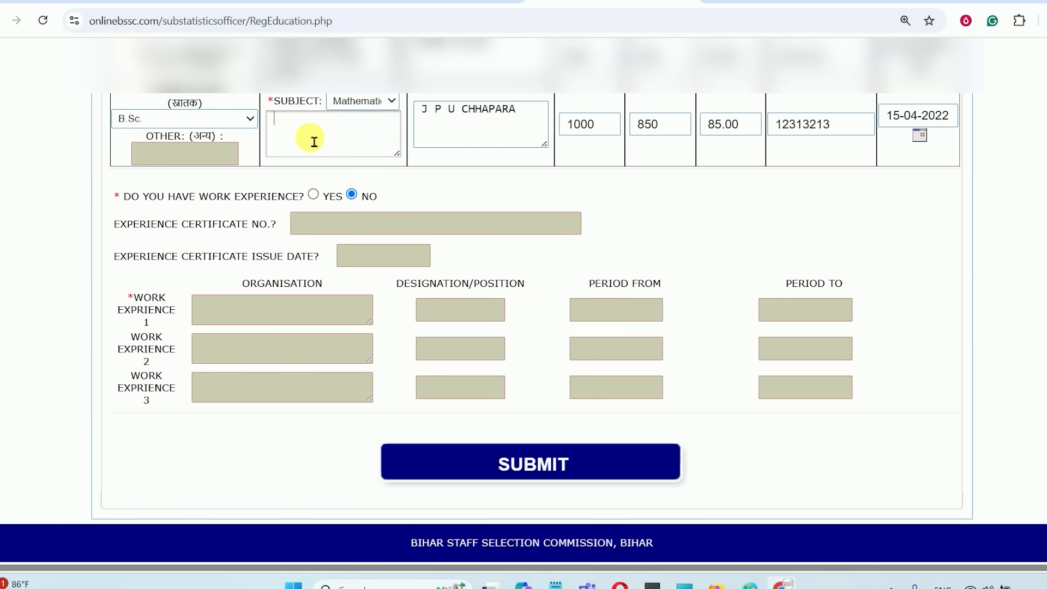
left_click_drag(273, 102, 313, 103)
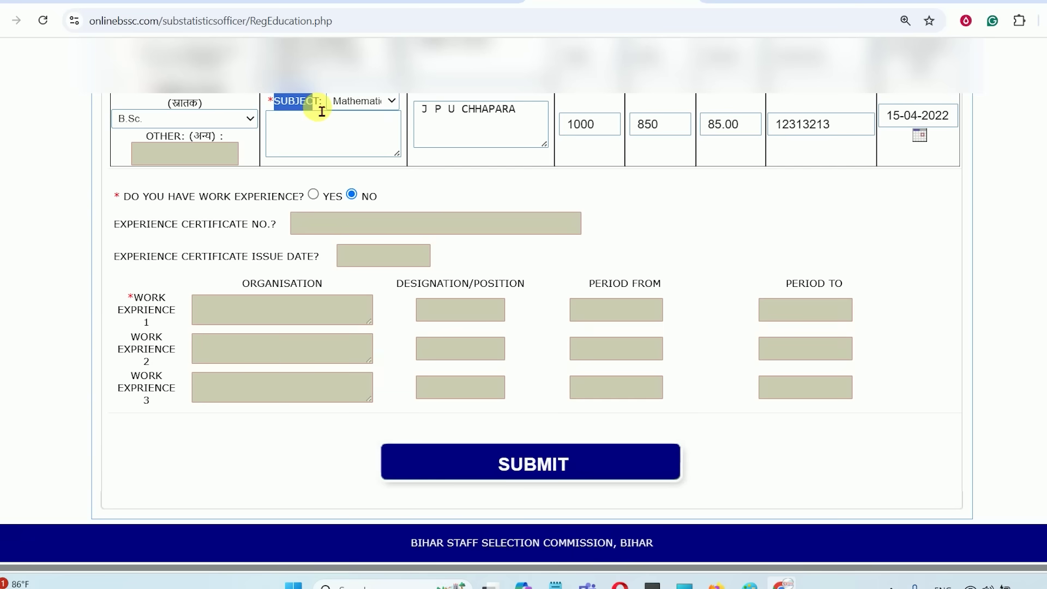
left_click(360, 101)
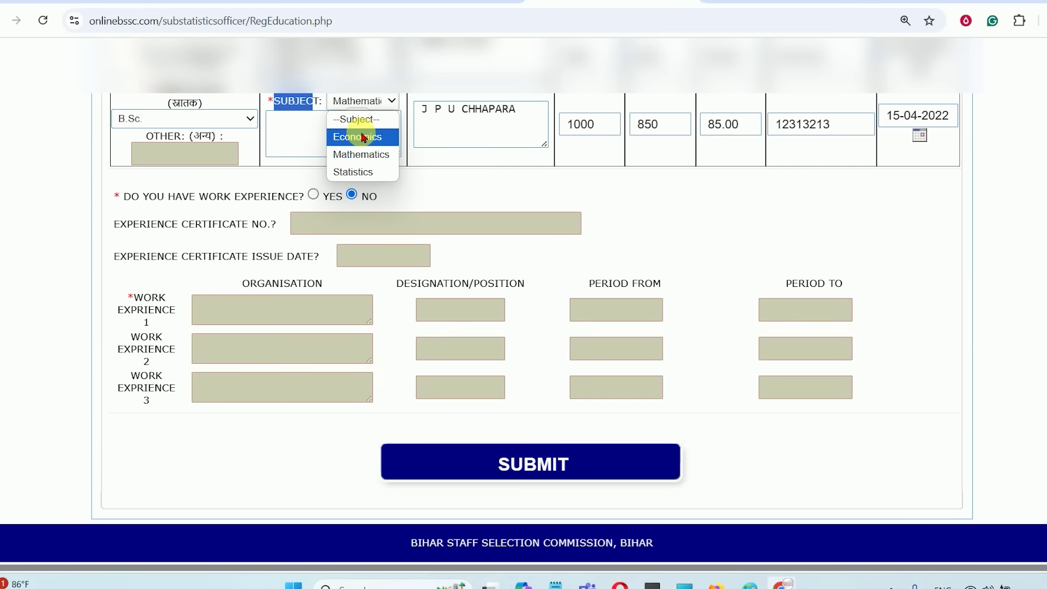
left_click(361, 154)
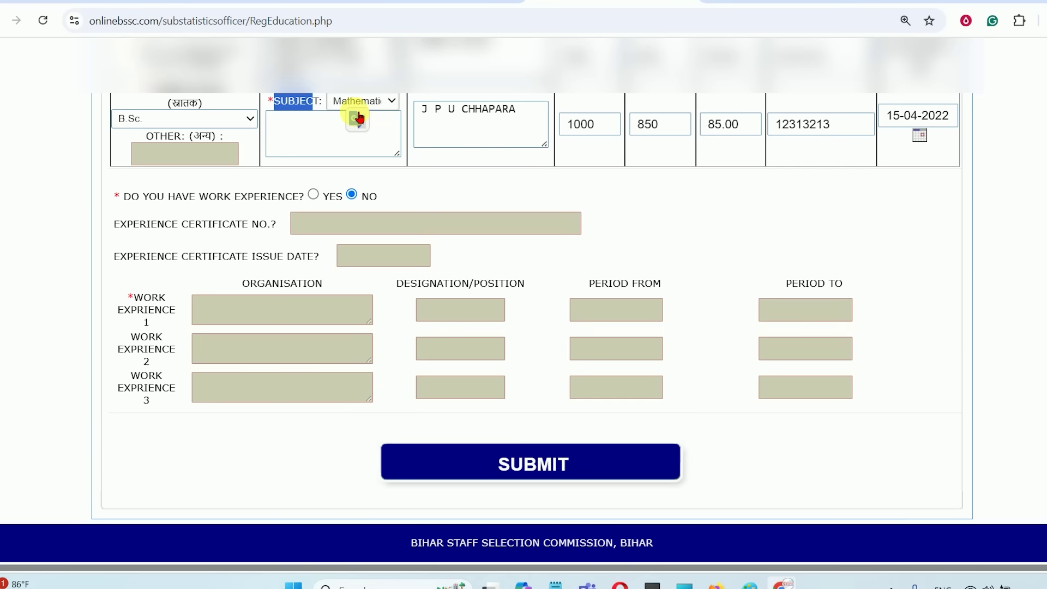
left_click(458, 177)
left_click(334, 154)
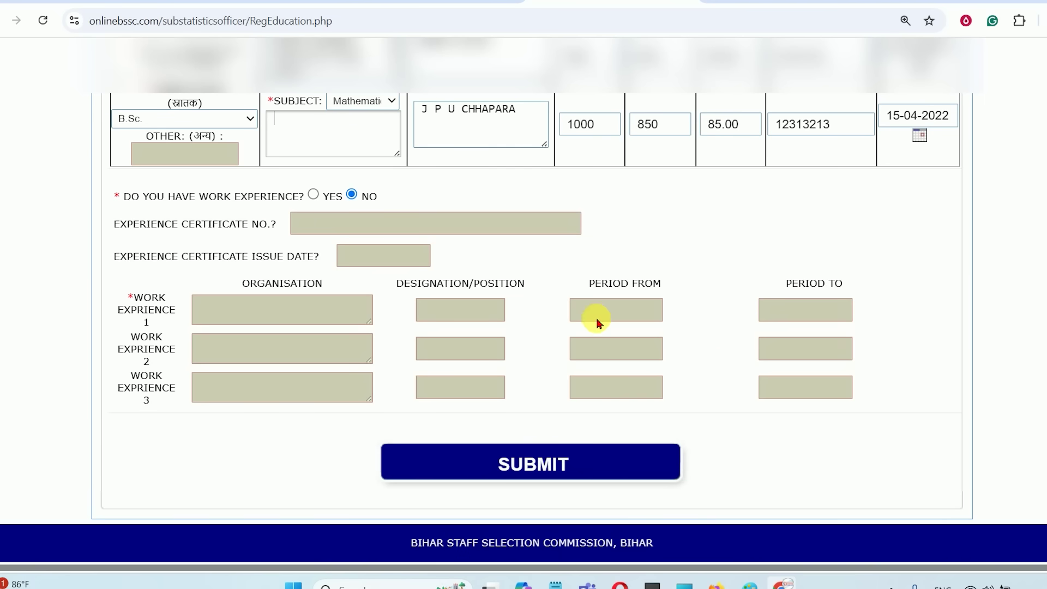
left_click(545, 458)
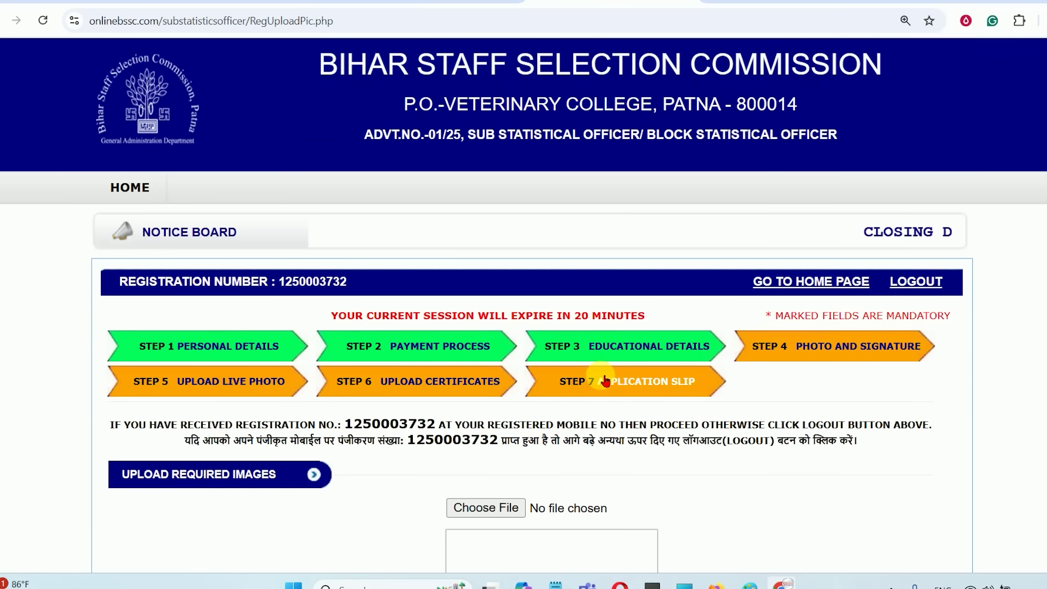
- Examine the file format, file size and pixel dimension requirements for the passport photograph and the English and Hindi signatures
scroll(606, 381, "down", 10)
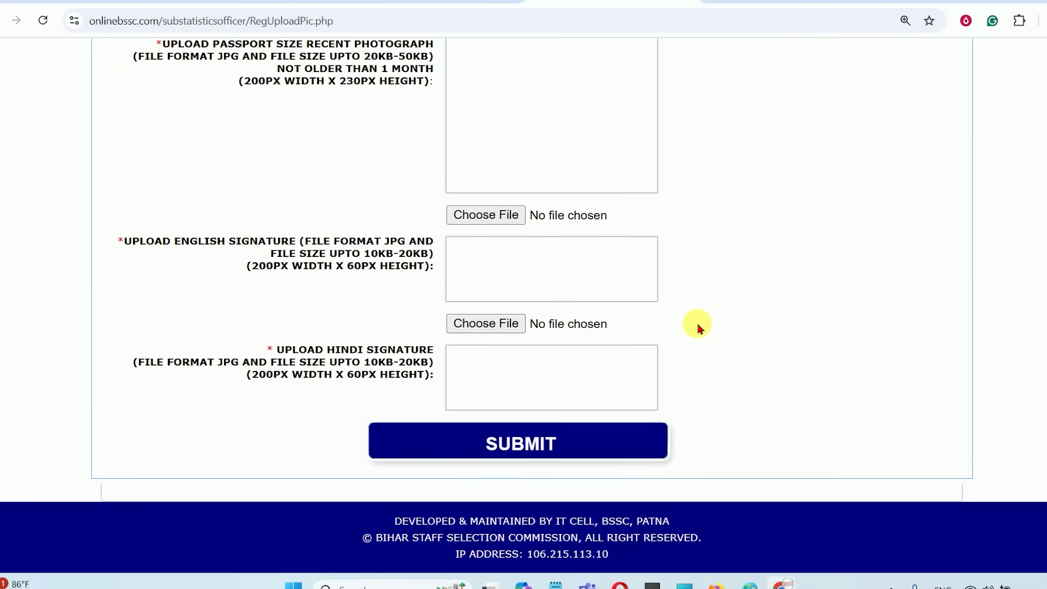
scroll(700, 328, "up", 3)
left_click_drag(212, 192, 417, 223)
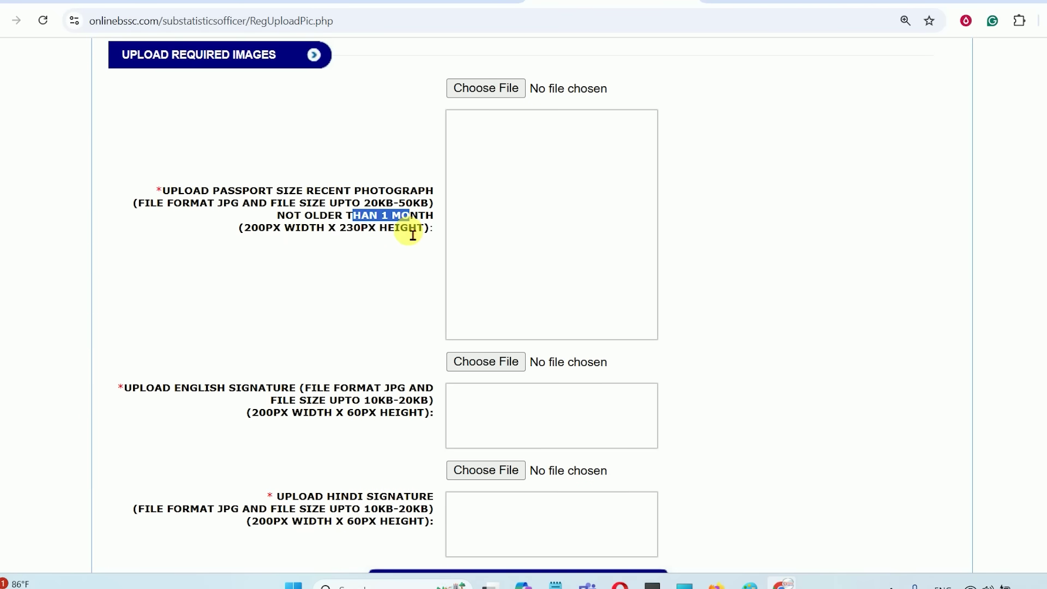
left_click_drag(344, 228, 400, 229)
left_click(402, 232)
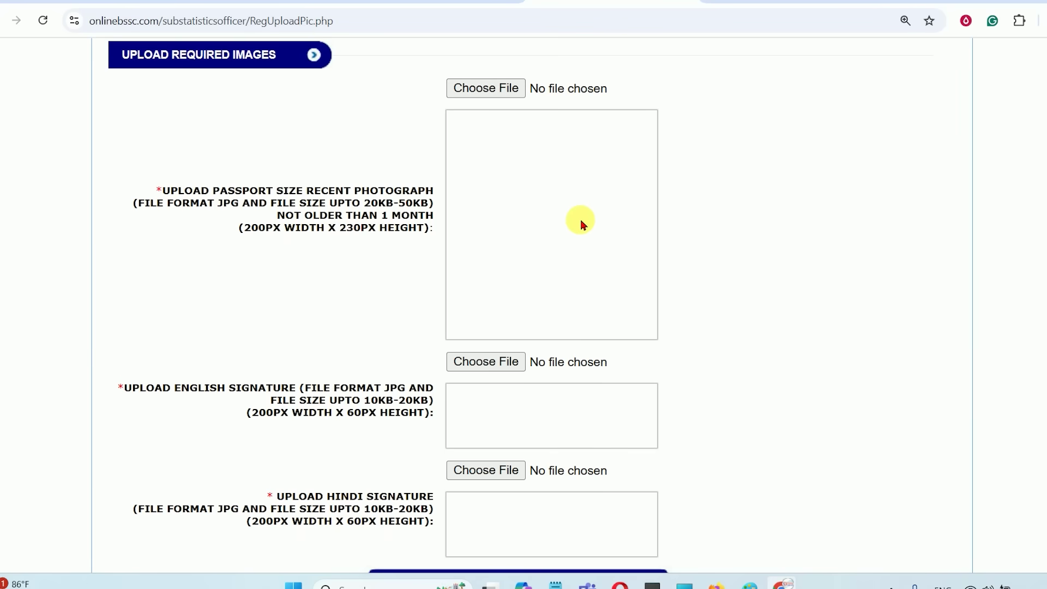
scroll(573, 223, "down", 2)
mouse_move(175, 240)
left_mouse_down()
mouse_move(349, 241)
mouse_move(366, 255)
mouse_move(420, 258)
mouse_move(411, 254)
left_mouse_up()
left_click_drag(259, 276, 387, 276)
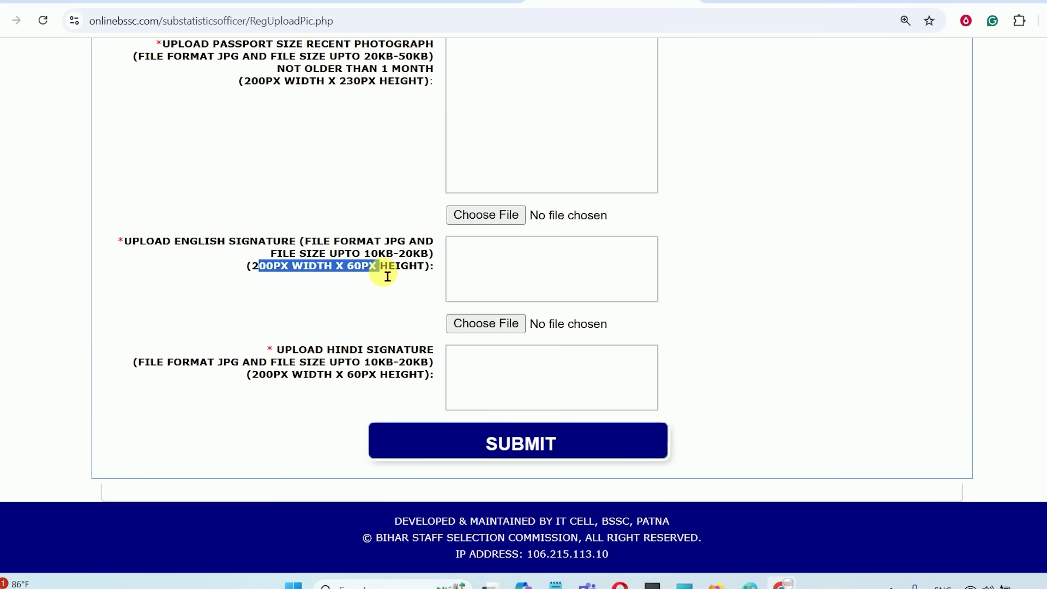
left_click_drag(327, 353, 398, 365)
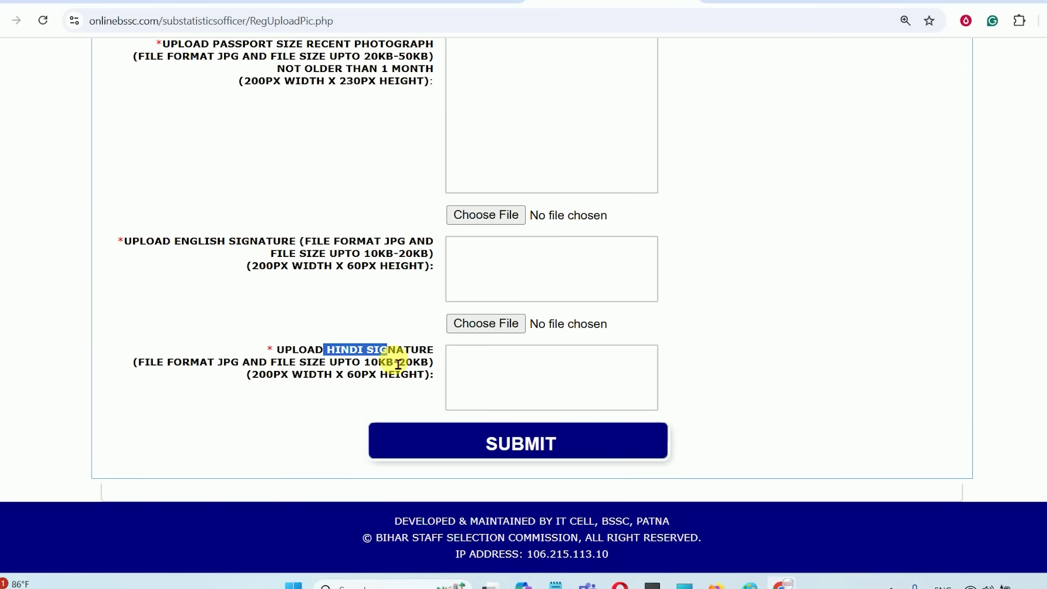
left_click(376, 364)
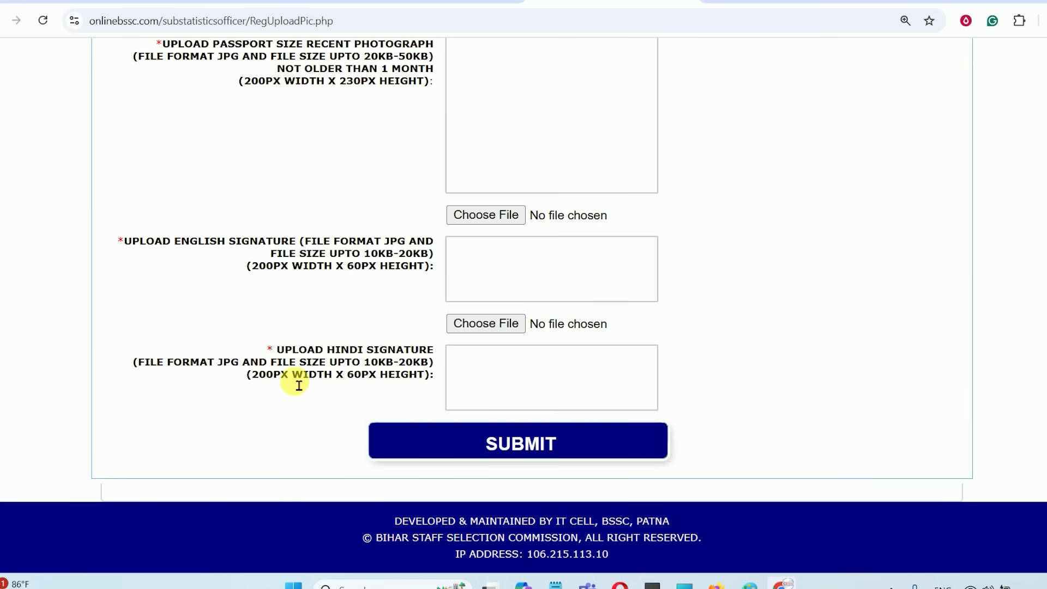
left_click_drag(252, 375, 427, 381)
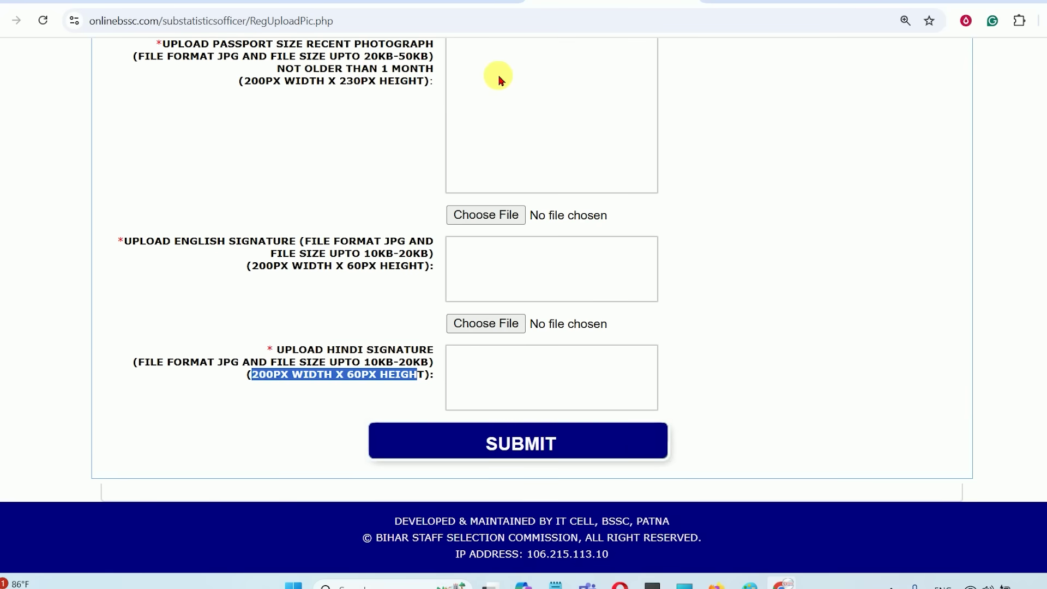
scroll(523, 222, "up", 4)
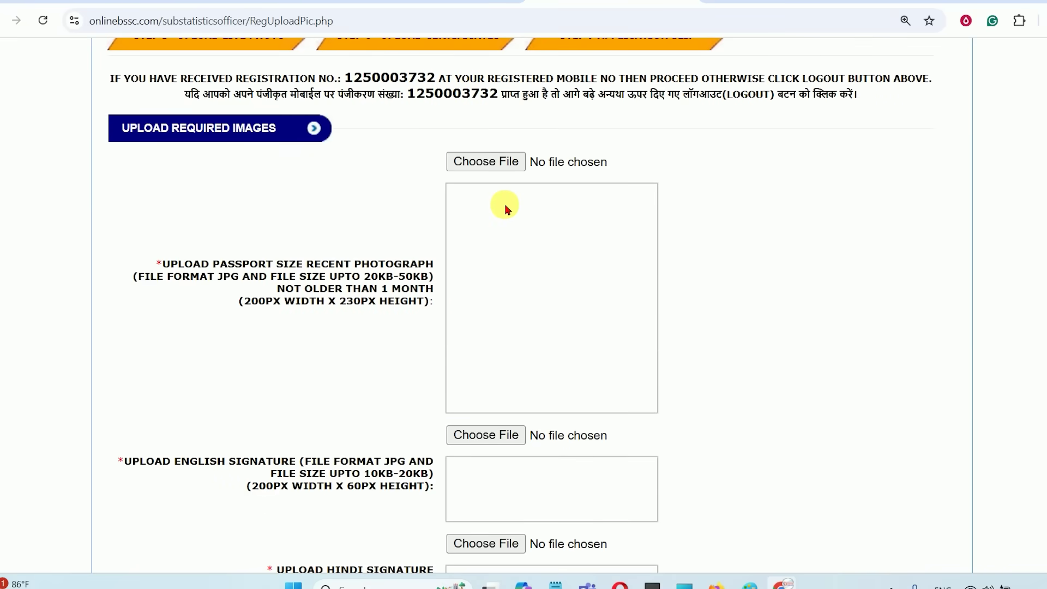
scroll(532, 398, "down", 4)
left_click(759, 327)
- Save the photograph and signatures, continue to the live photo upload and allow the site to use the camera this time
scroll(761, 329, "up", 5)
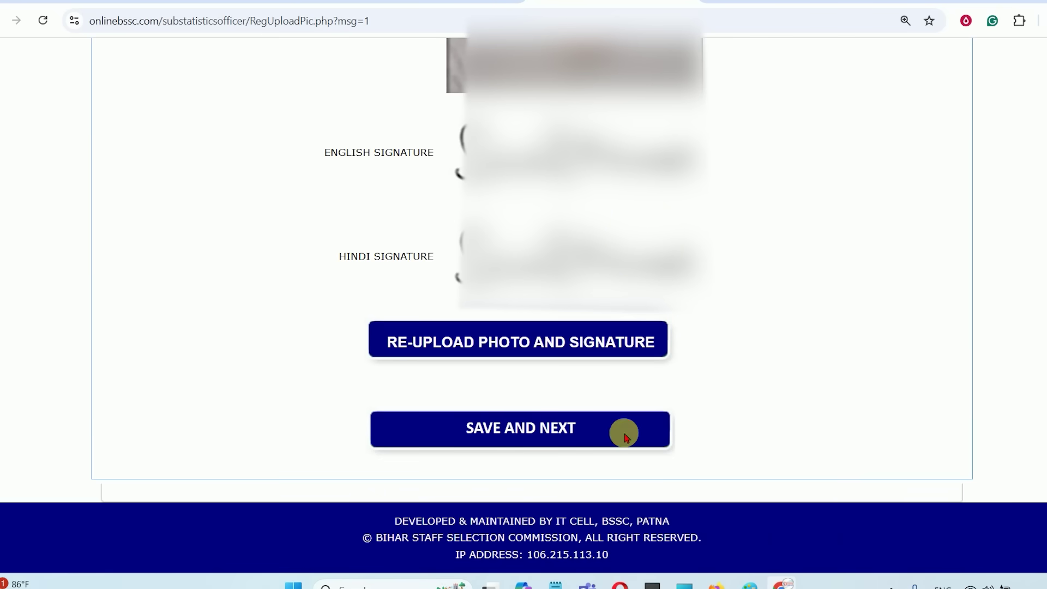
left_click(557, 428)
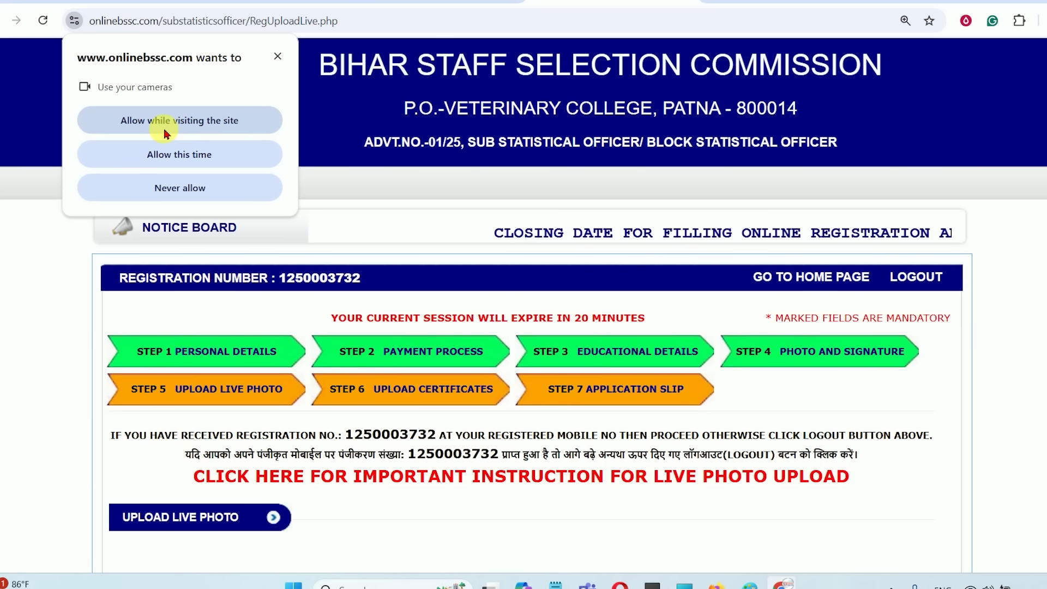
left_click(169, 154)
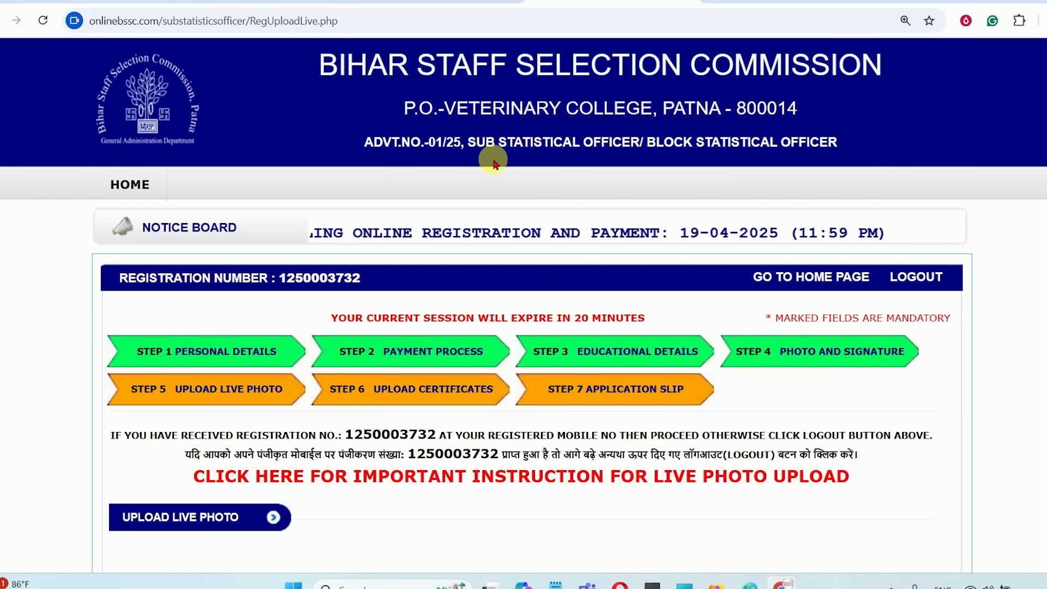
- Take a live photo with the camera, submit it and confirm the upload
scroll(956, 327, "down", 10)
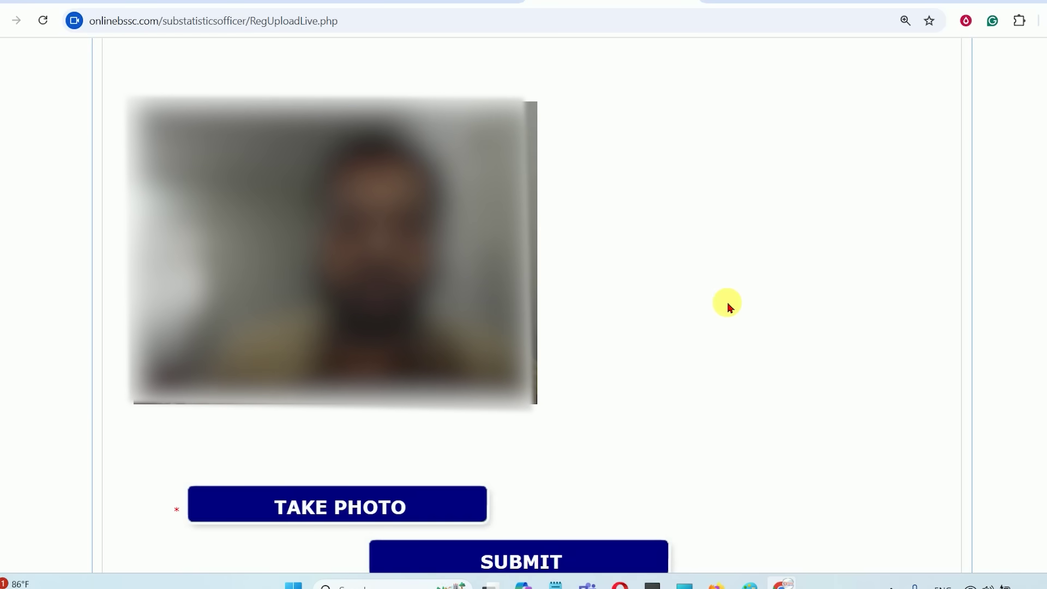
left_click(377, 507)
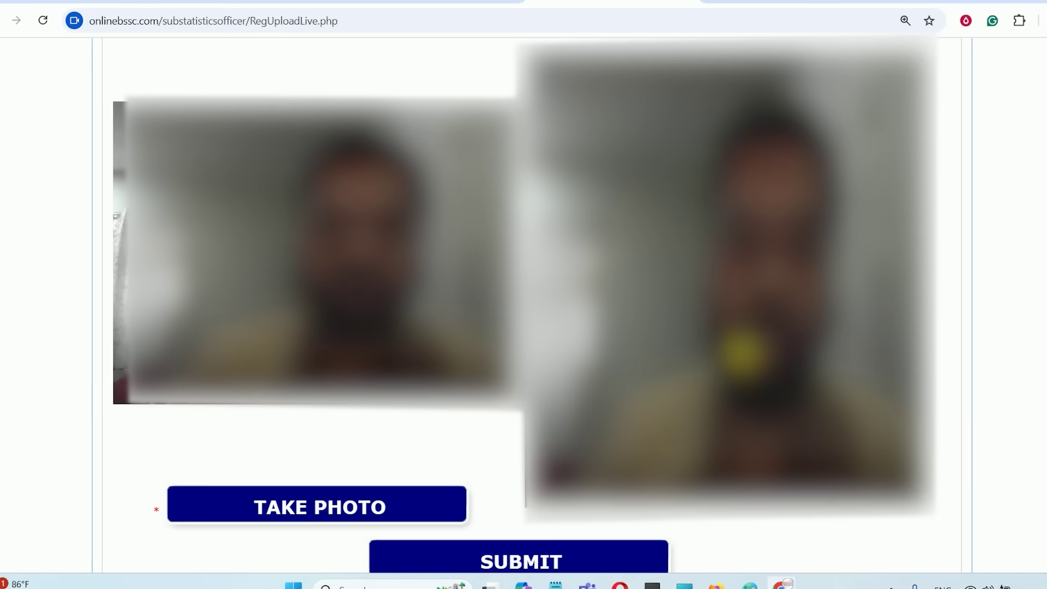
left_click(533, 557)
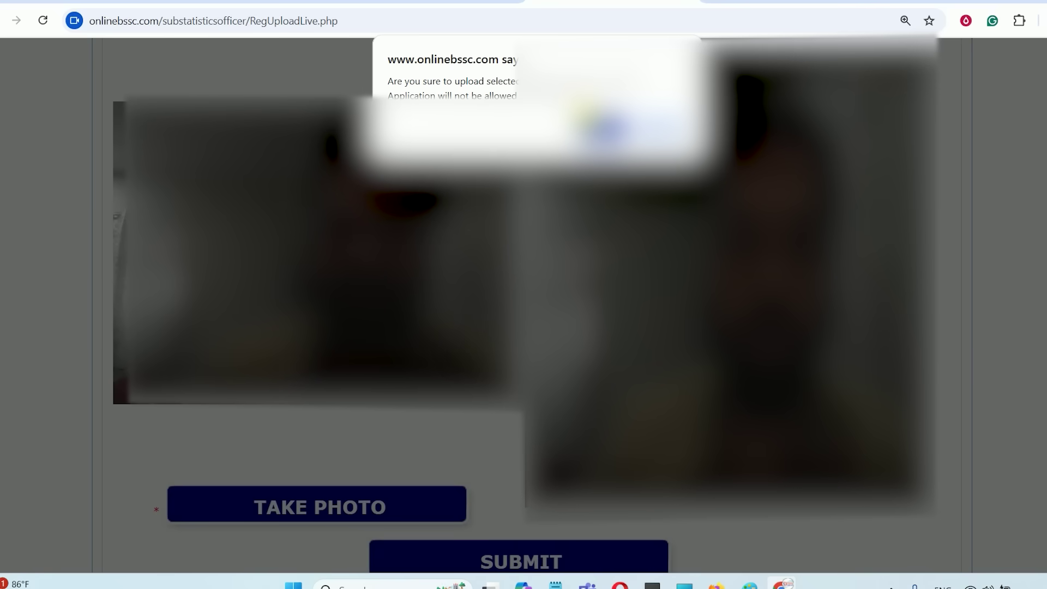
left_click(605, 131)
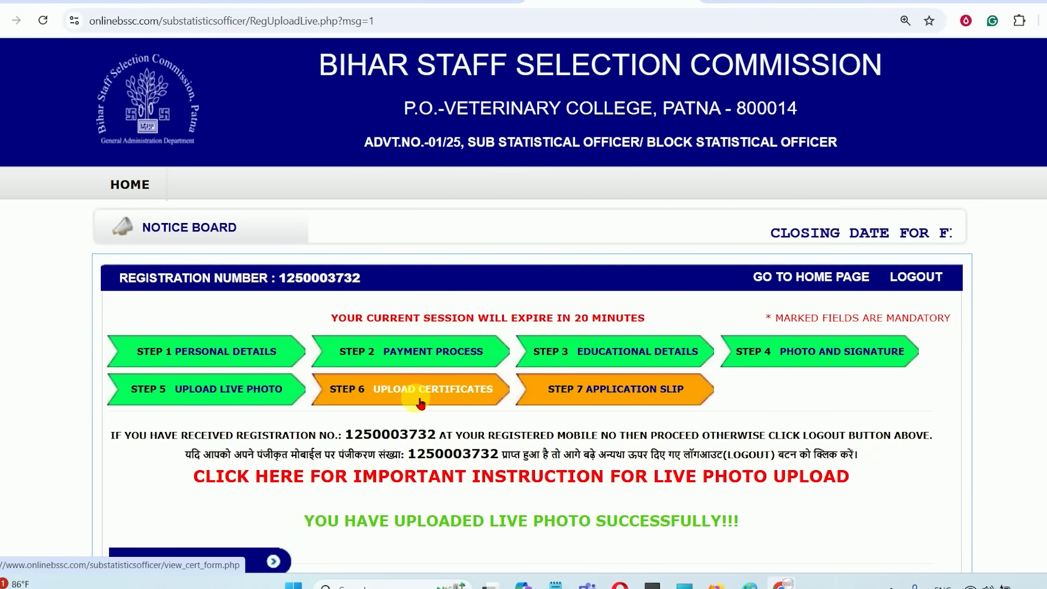
- Check the uploaded live photo and proceed to the certificate upload step
scroll(385, 402, "down", 5)
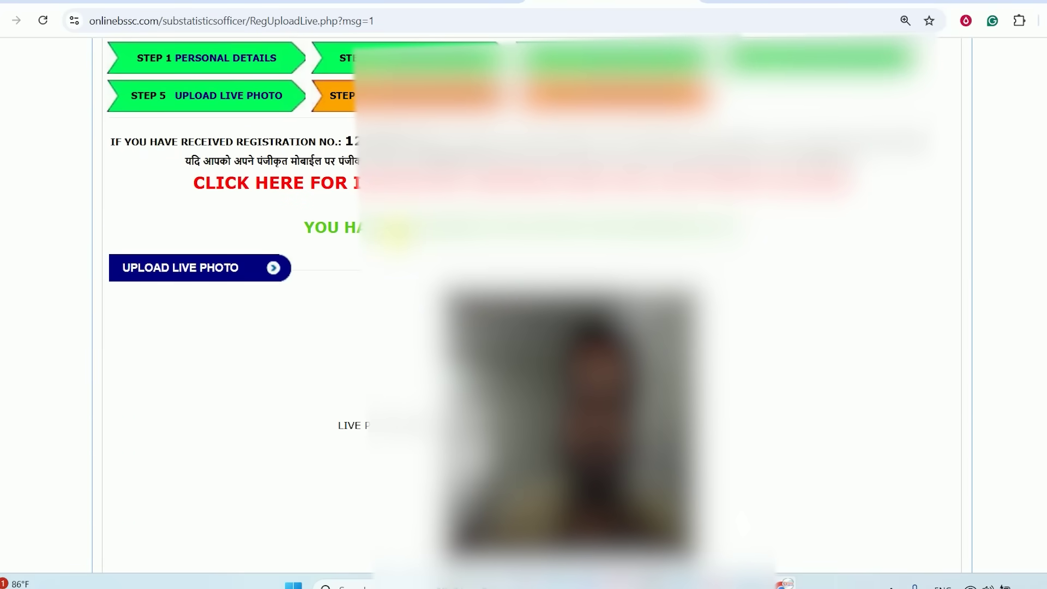
scroll(377, 267, "down", 4)
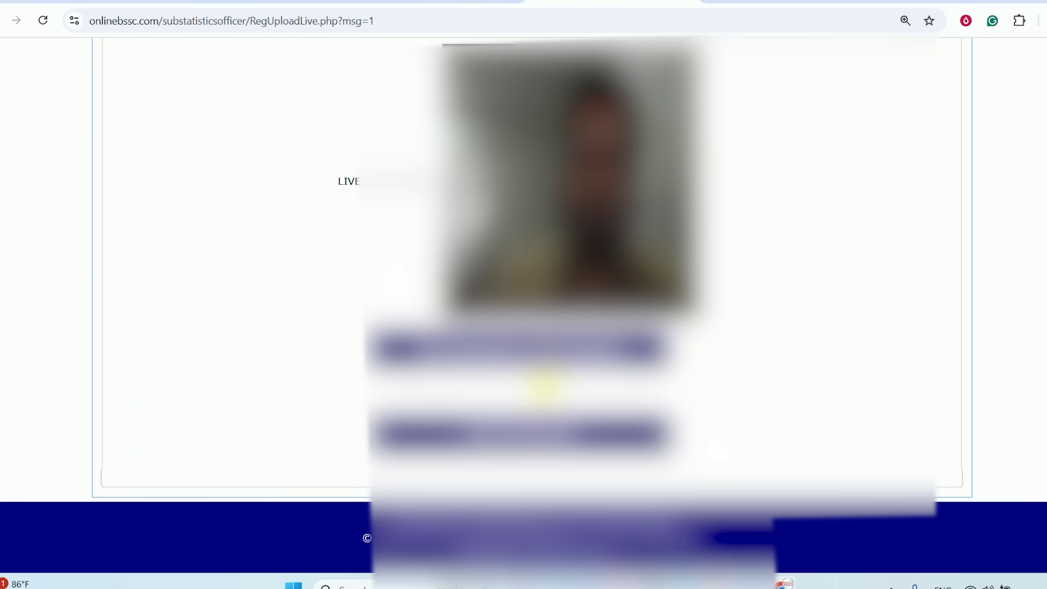
left_click(512, 433)
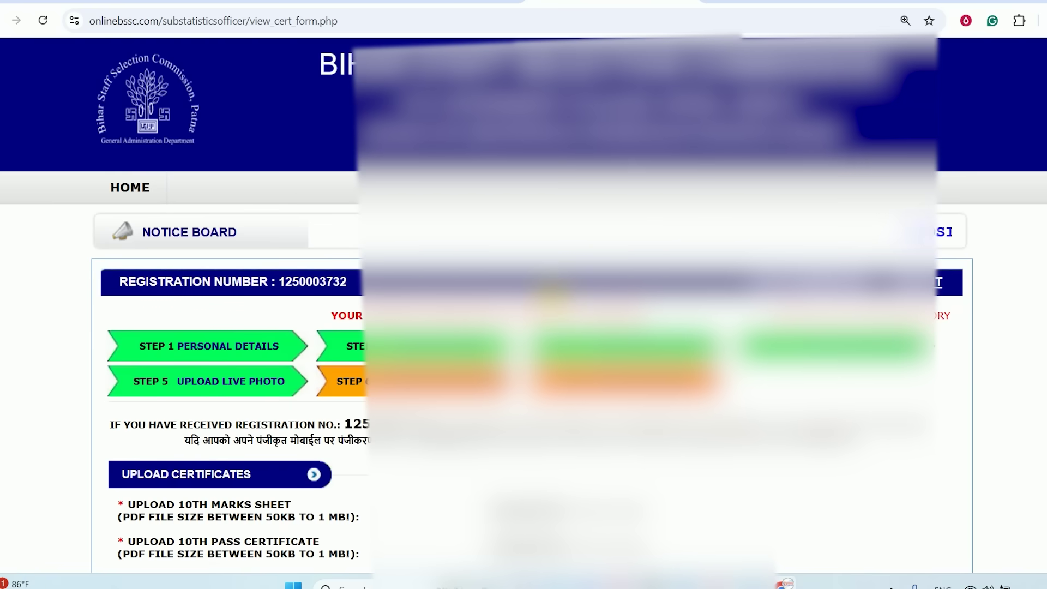
- Go through the list of required certificates, from the 10th marks sheet to the domicile and SC/ST caste certificates
scroll(173, 160, "down", 5)
left_click_drag(174, 160, 301, 137)
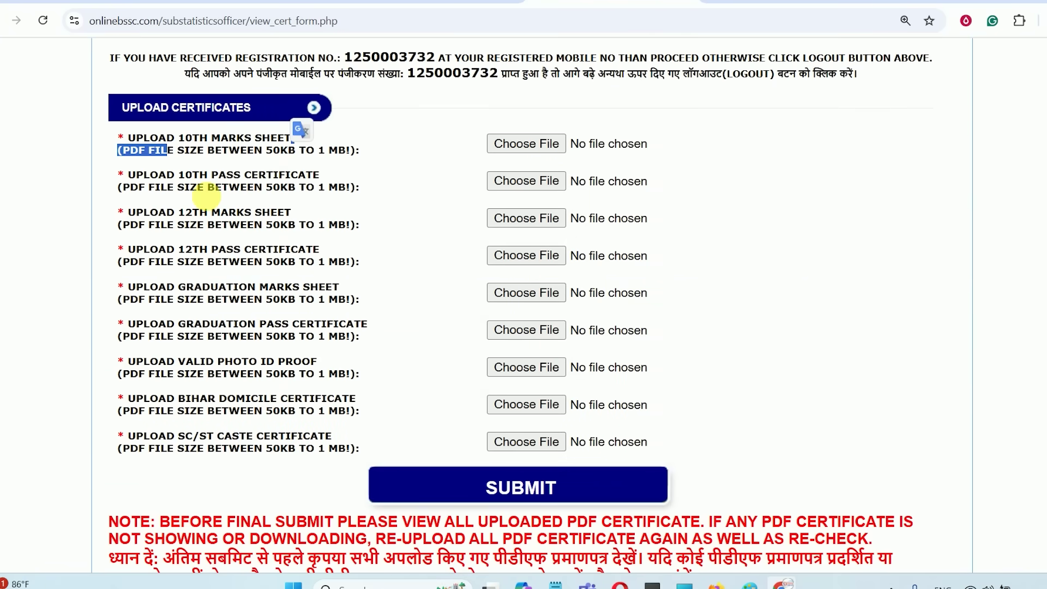
left_click_drag(209, 175, 298, 175)
left_click_drag(213, 212, 291, 213)
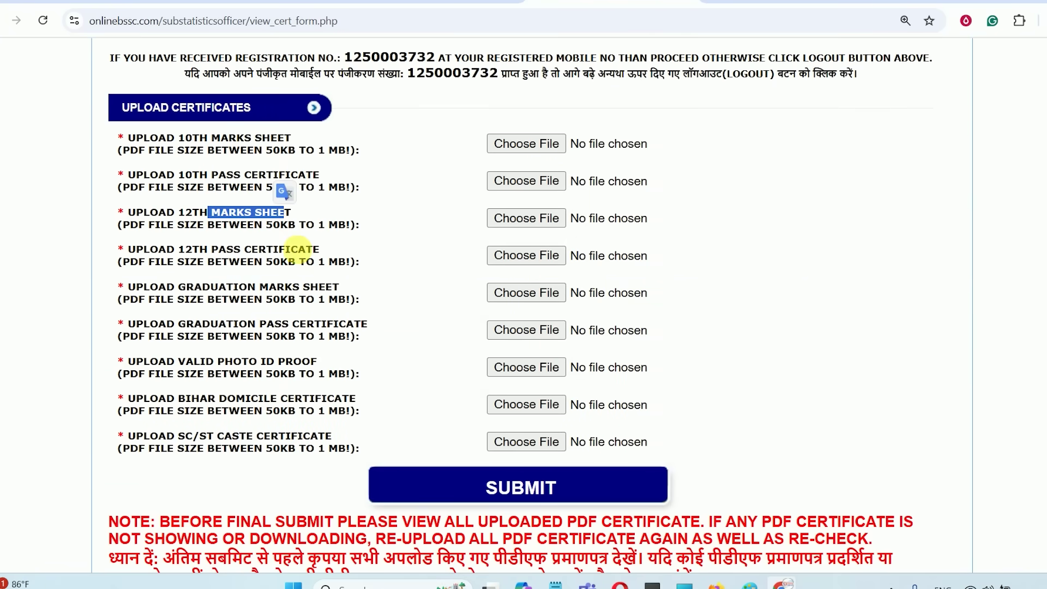
left_click(240, 252)
left_click_drag(218, 249, 298, 250)
left_click_drag(178, 288, 341, 293)
left_click_drag(218, 325, 294, 343)
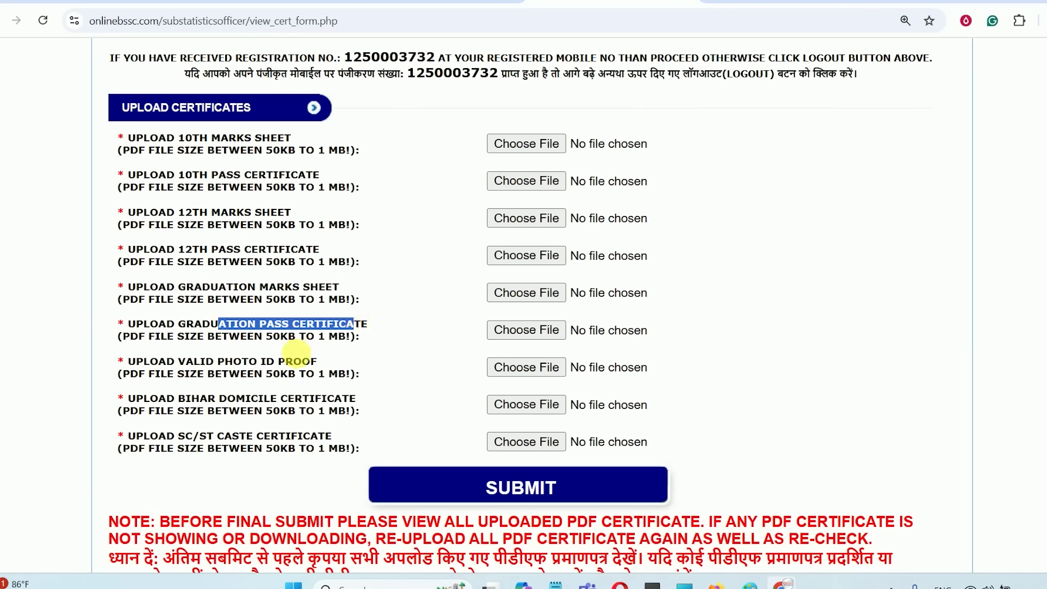
left_click_drag(216, 364, 299, 368)
left_click(301, 369)
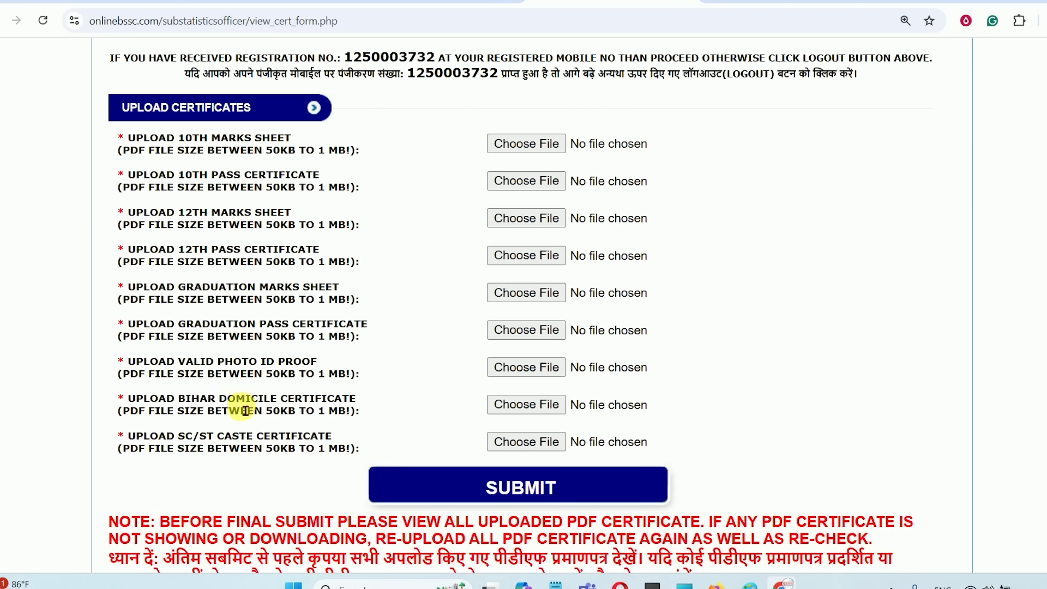
left_click_drag(227, 400, 338, 400)
left_click_drag(218, 438, 276, 447)
left_click(276, 447)
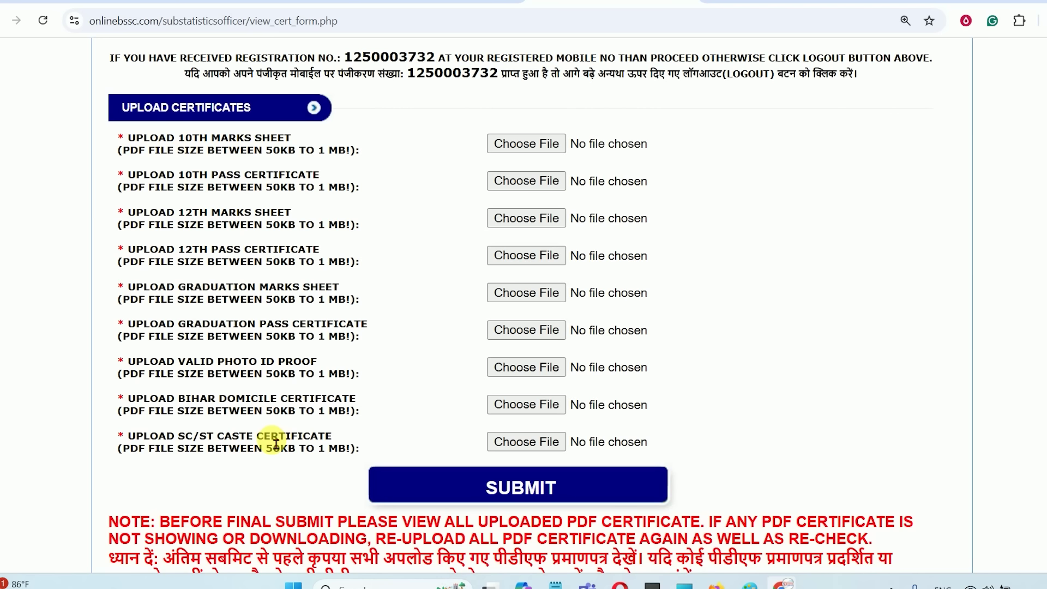
- Examine the PDF format and file size limits for the 10th and 12th marks sheets and pass certificates
left_click_drag(263, 151, 354, 156)
left_click_drag(300, 188, 348, 188)
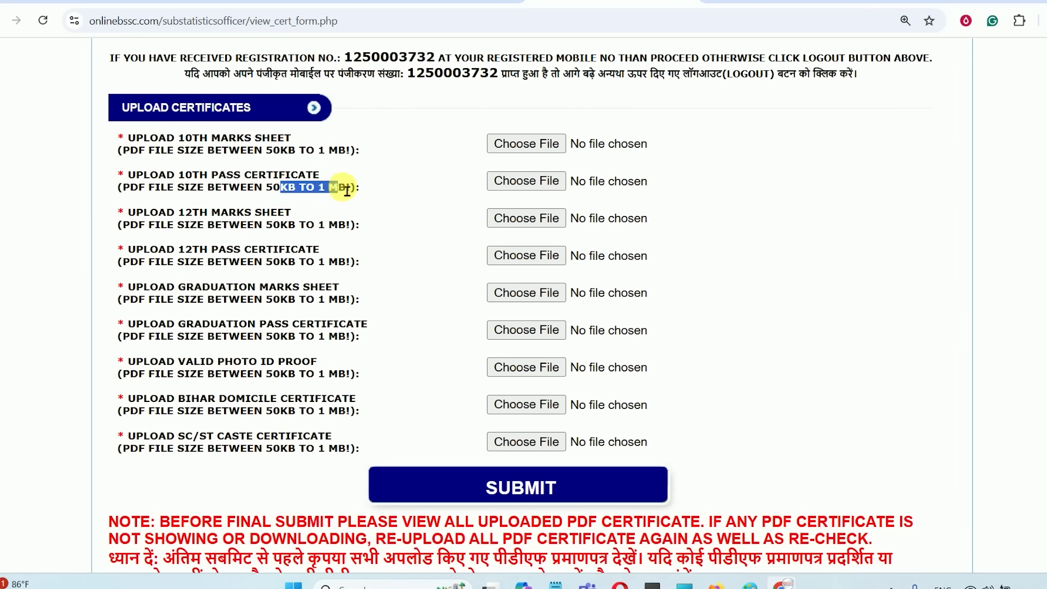
left_click(344, 189)
left_click_drag(299, 225, 342, 227)
left_click(328, 227)
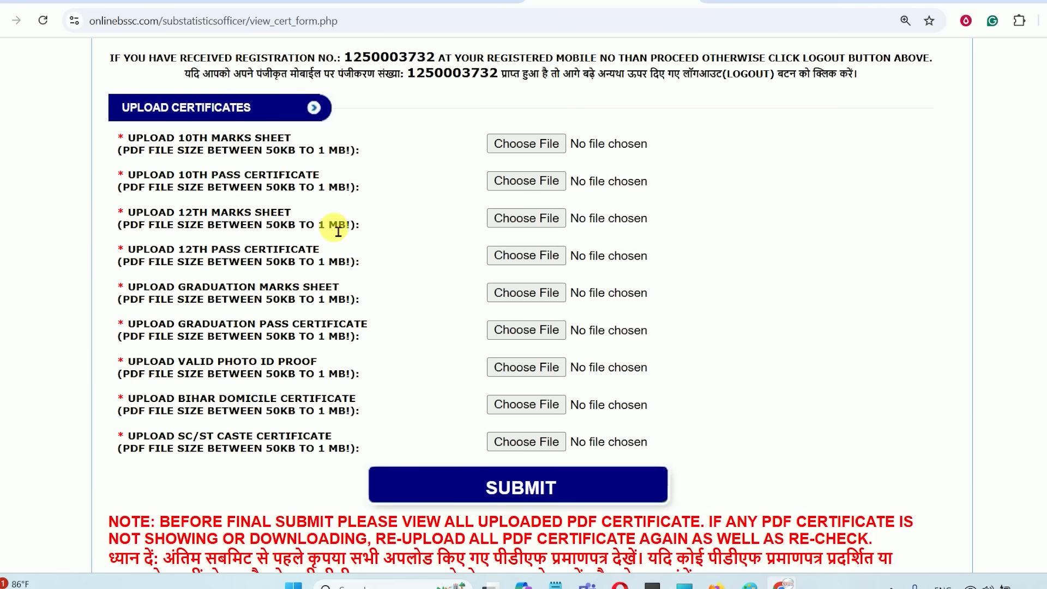
scroll(300, 269, "up", 1)
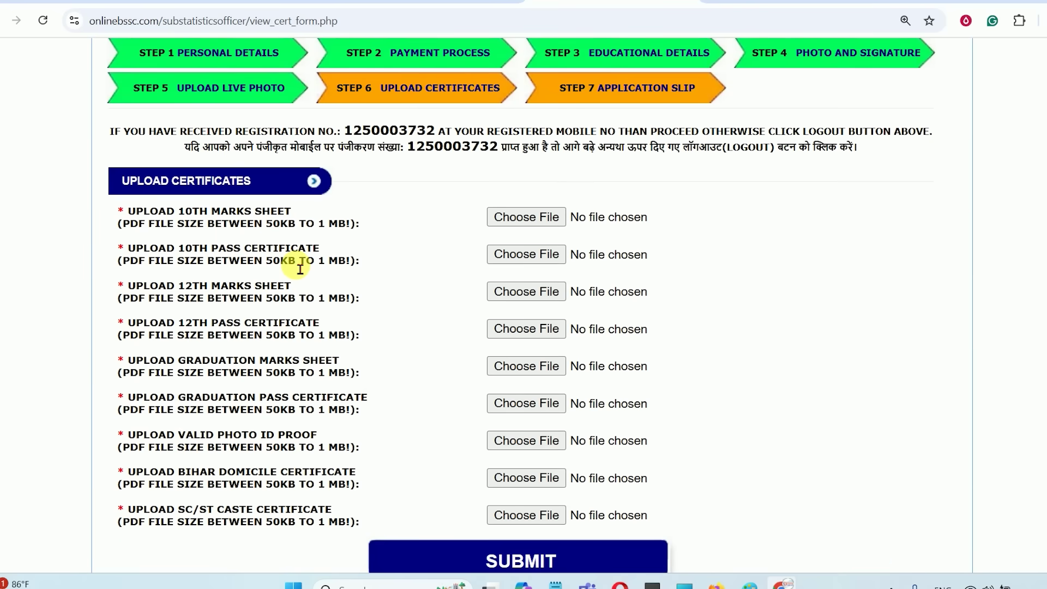
left_click_drag(149, 262, 289, 266)
left_click(291, 269)
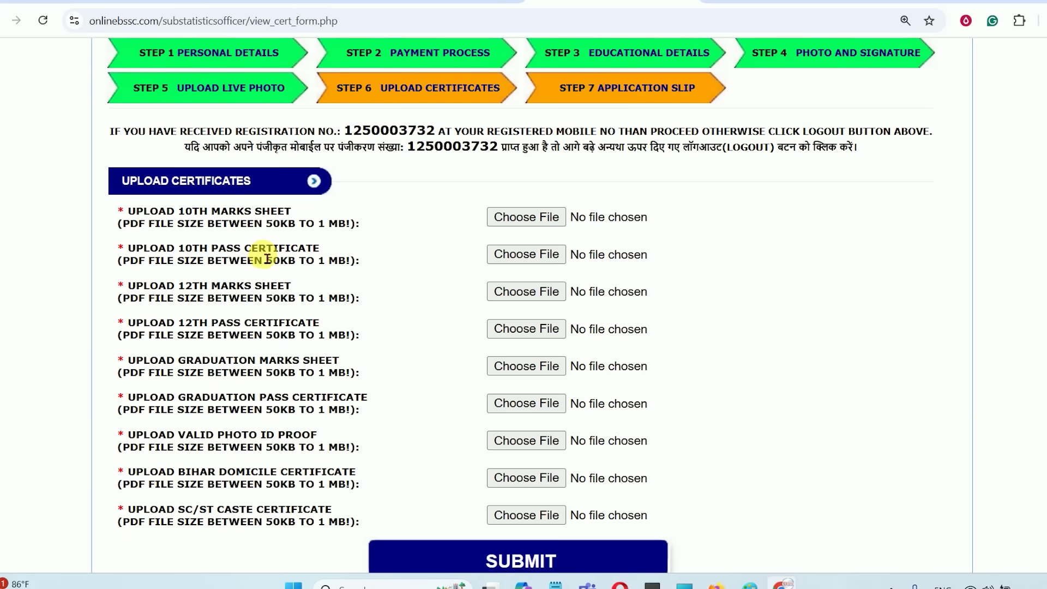
- Check the graduation marks sheet and pass certificate entries and submit the PDF certificates
scroll(264, 258, "down", 3)
left_click_drag(260, 252, 355, 265)
left_click_drag(268, 213, 310, 215)
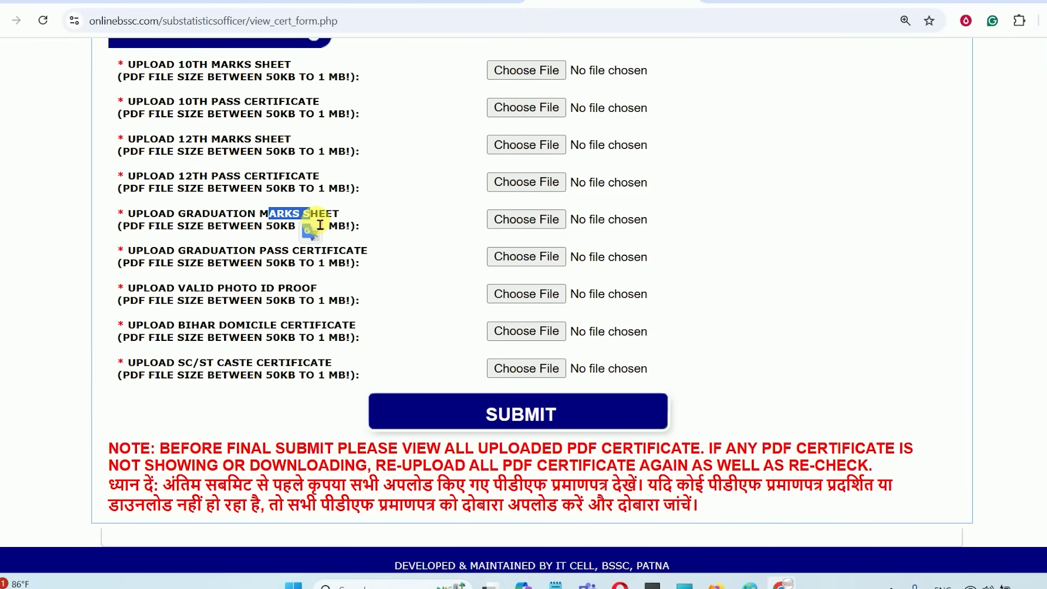
left_click(539, 427)
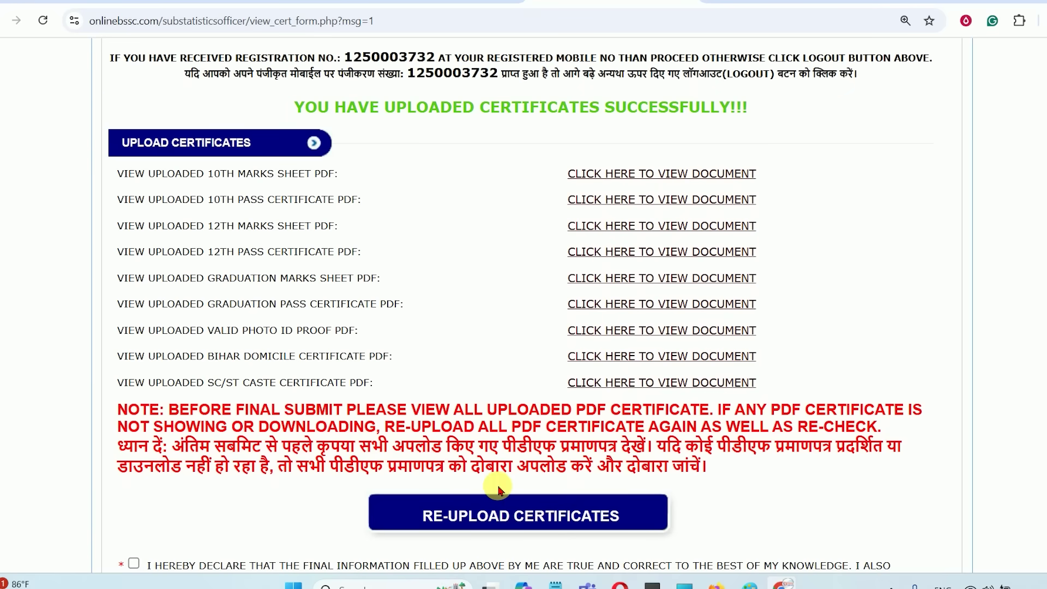
- Accept the declaration below the uploaded certificates, start the final submission, and cancel it at the confirmation to look at the Step 7 application slip stage
scroll(532, 468, "down", 3)
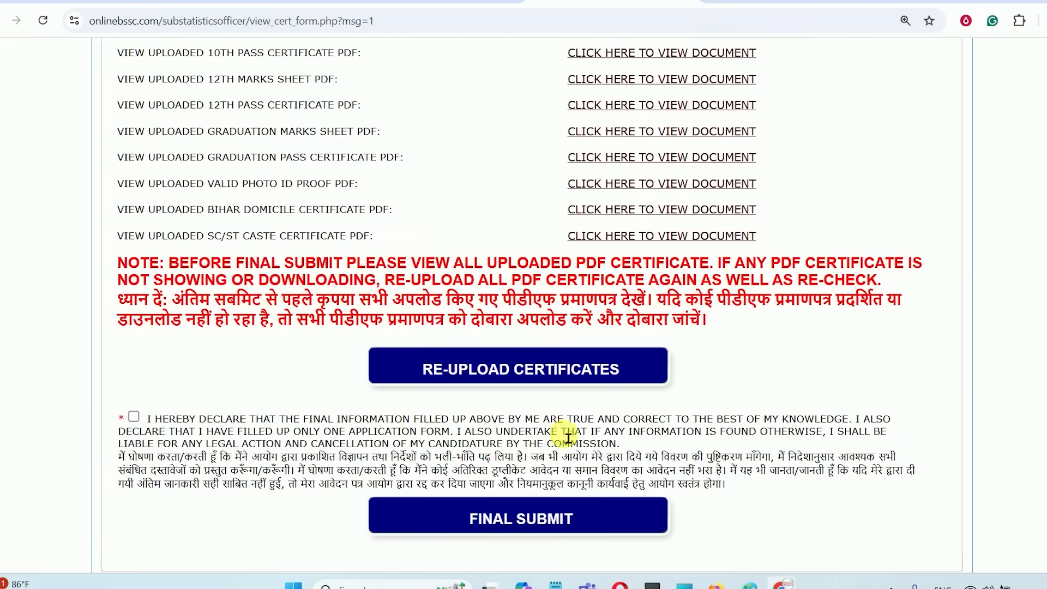
left_click(134, 419)
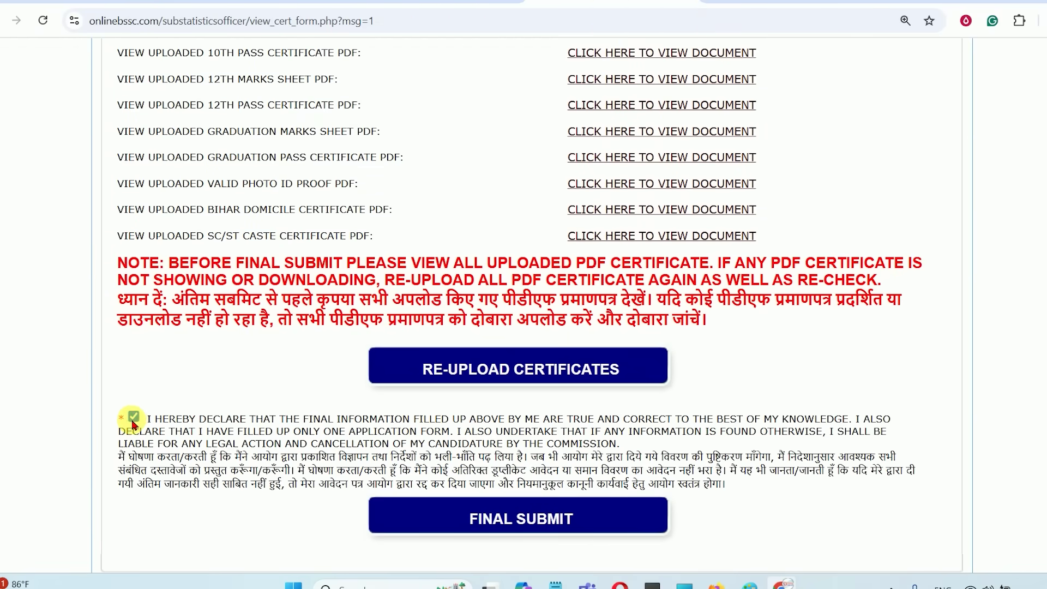
left_click(507, 518)
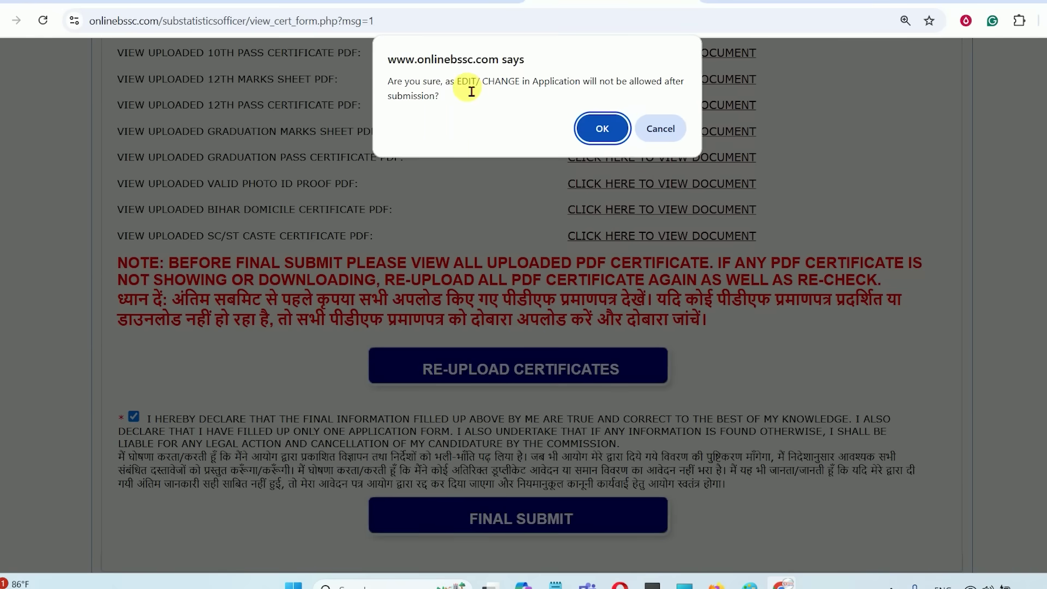
left_click_drag(462, 81, 558, 88)
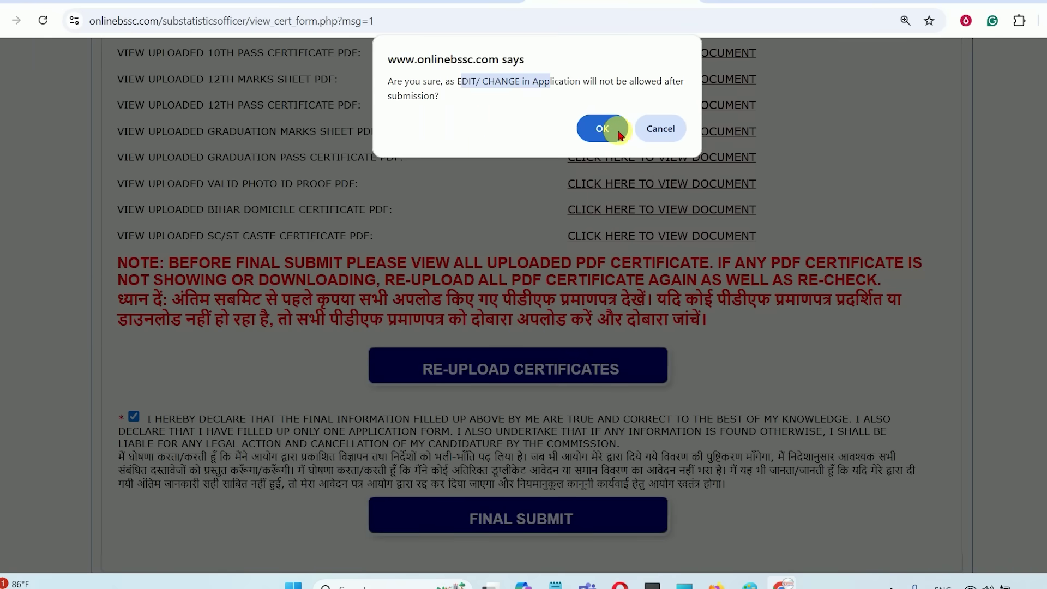
left_click(659, 129)
scroll(676, 264, "up", 6)
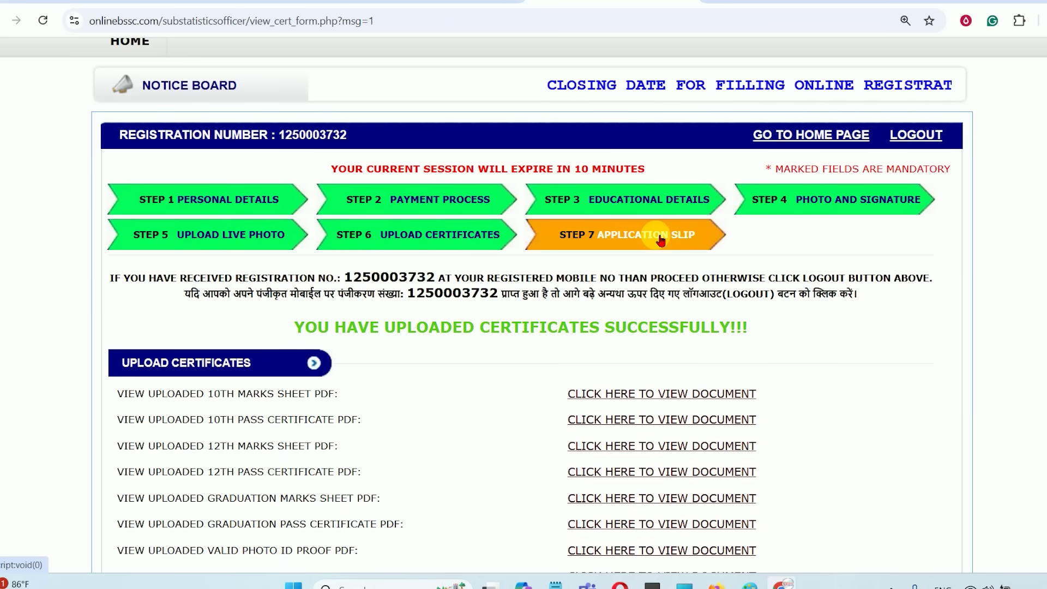
- Switch to the Advt_0125.pdf advertisement and review its post title, registration dates, pay scale, qualification and age relaxation rules
left_click(437, 1)
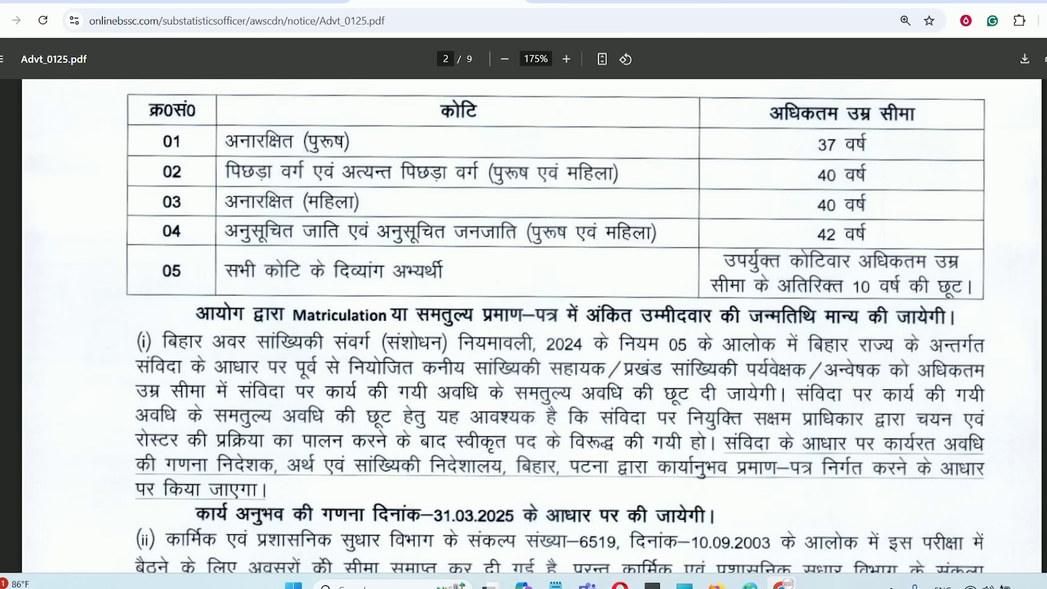
scroll(542, 207, "up", 20)
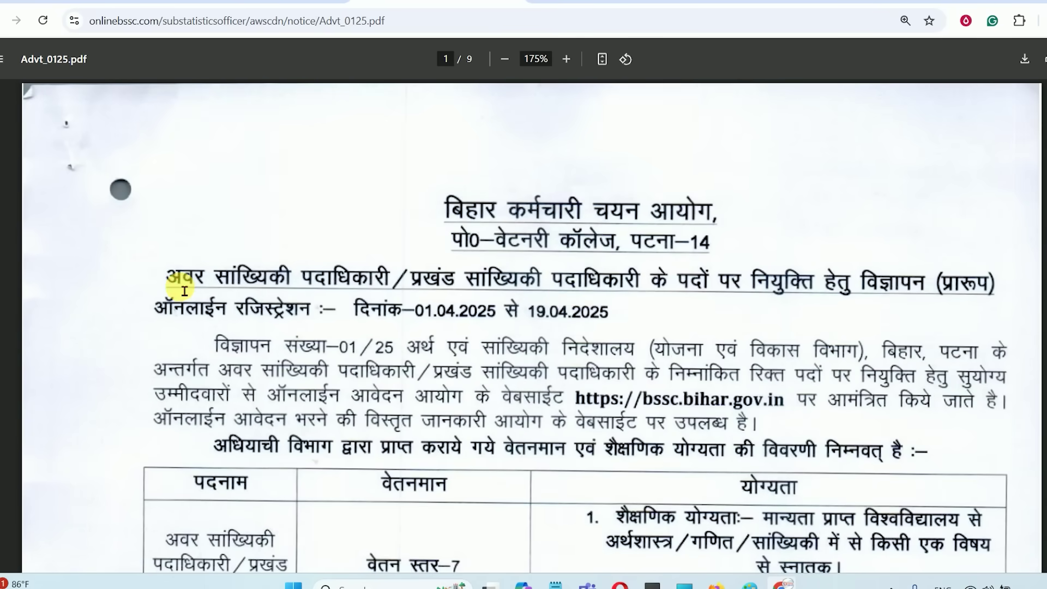
left_click_drag(185, 290, 627, 284)
left_click(631, 284)
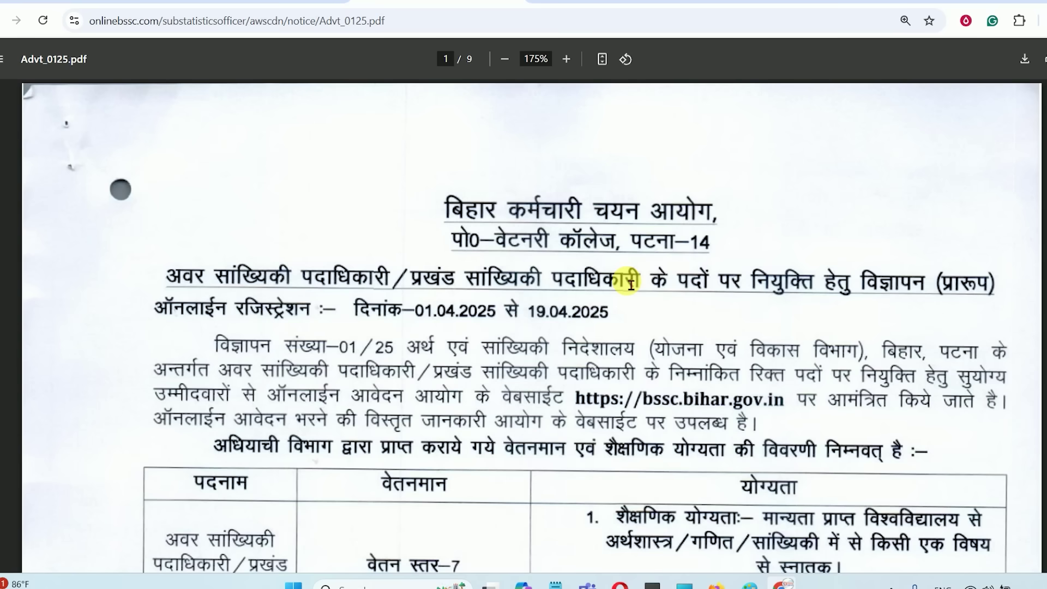
scroll(632, 286, "down", 3)
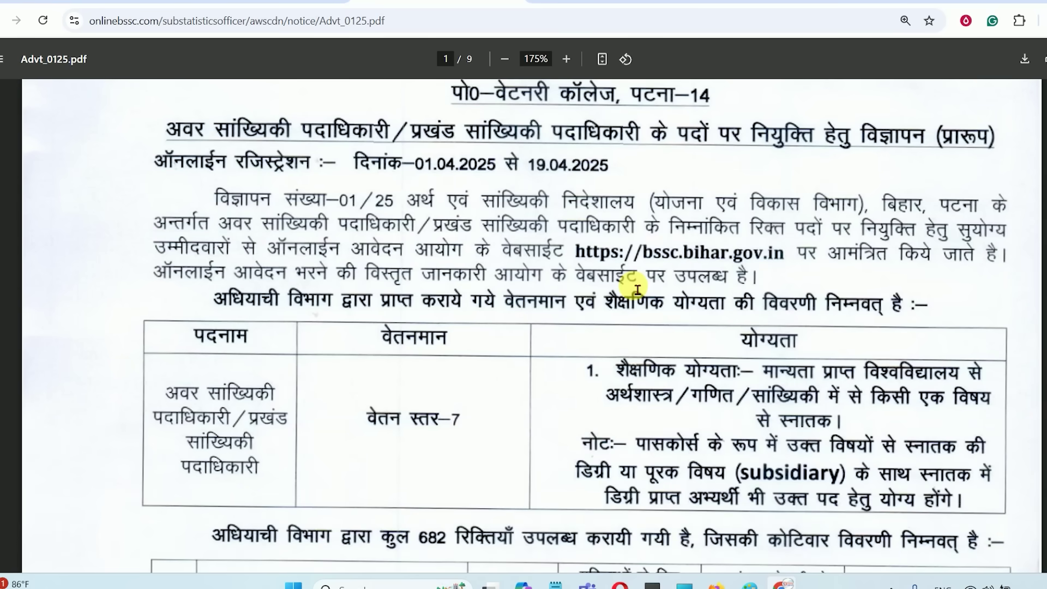
scroll(637, 290, "down", 20)
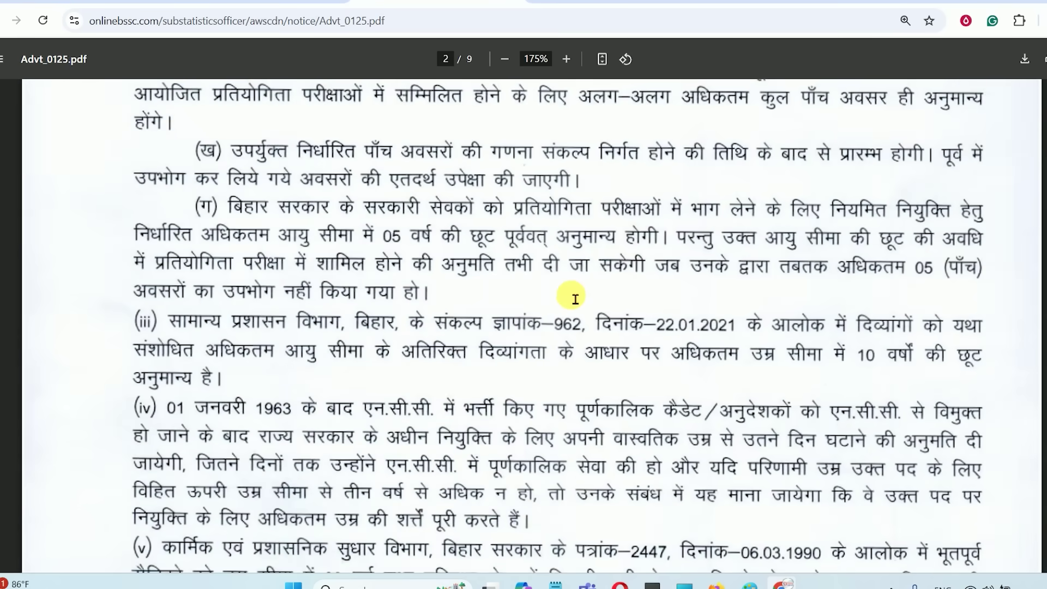